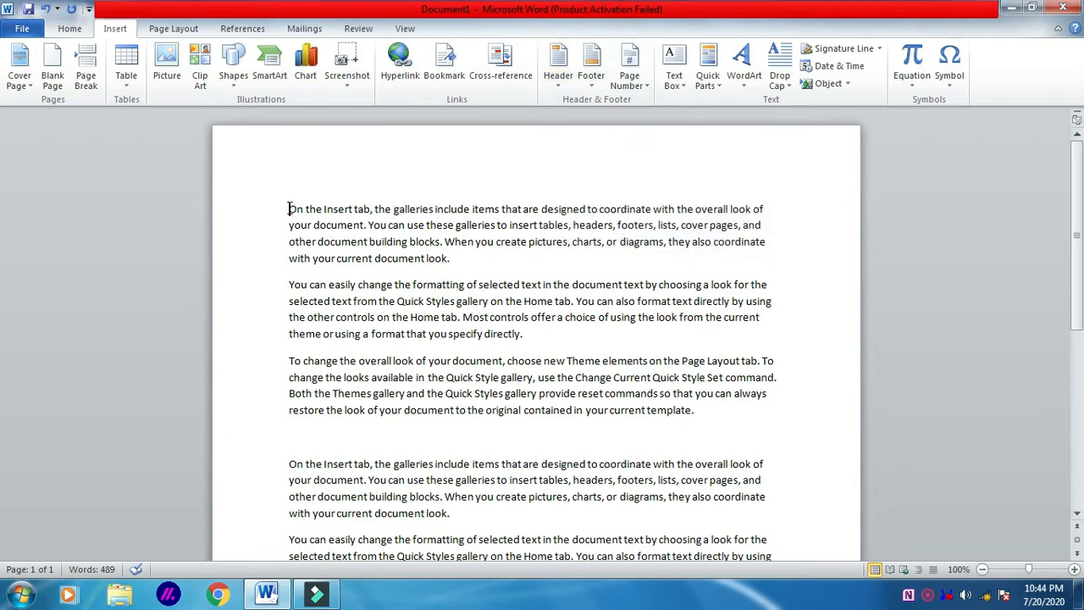
# Step: Add two blank lines above the first paragraph of the document
pyautogui.moveTo(289, 209); pyautogui.dragTo(766, 210)
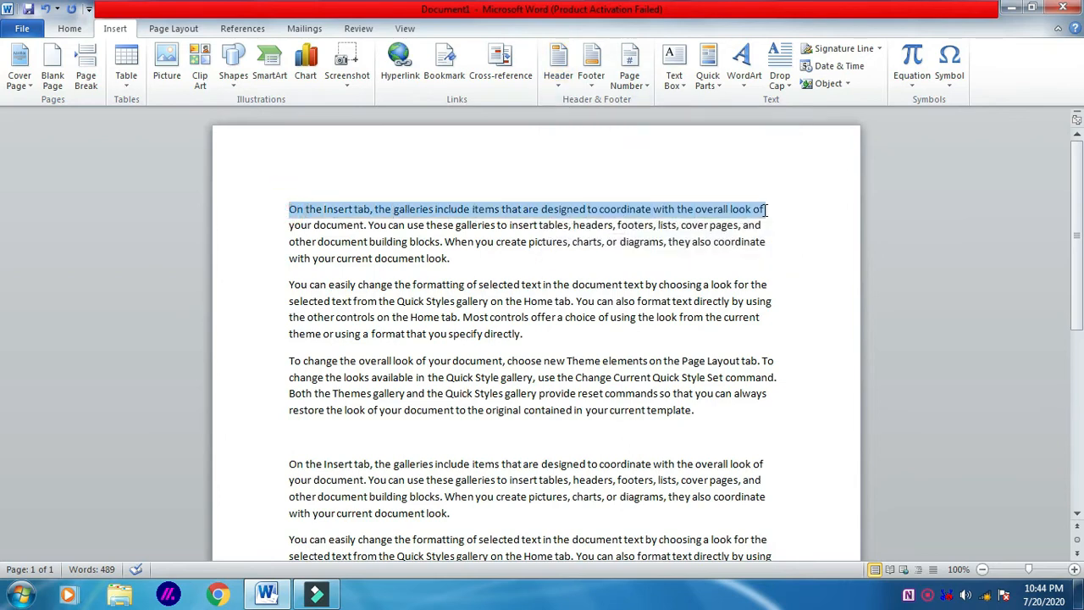
pyautogui.click(289, 212)
pyautogui.press('Return')
pyautogui.press('Return')
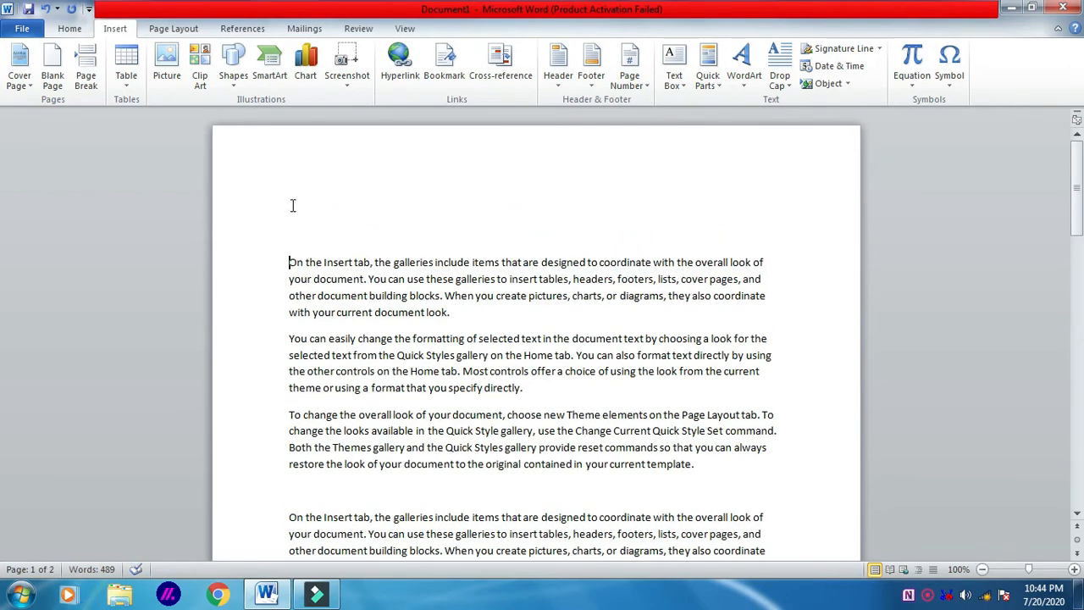
# Step: Remove the added blank lines above the first paragraph and look through to the end of the document
pyautogui.press('BackSpace')
pyautogui.press('BackSpace')
pyautogui.scroll(-2, 433, 293)
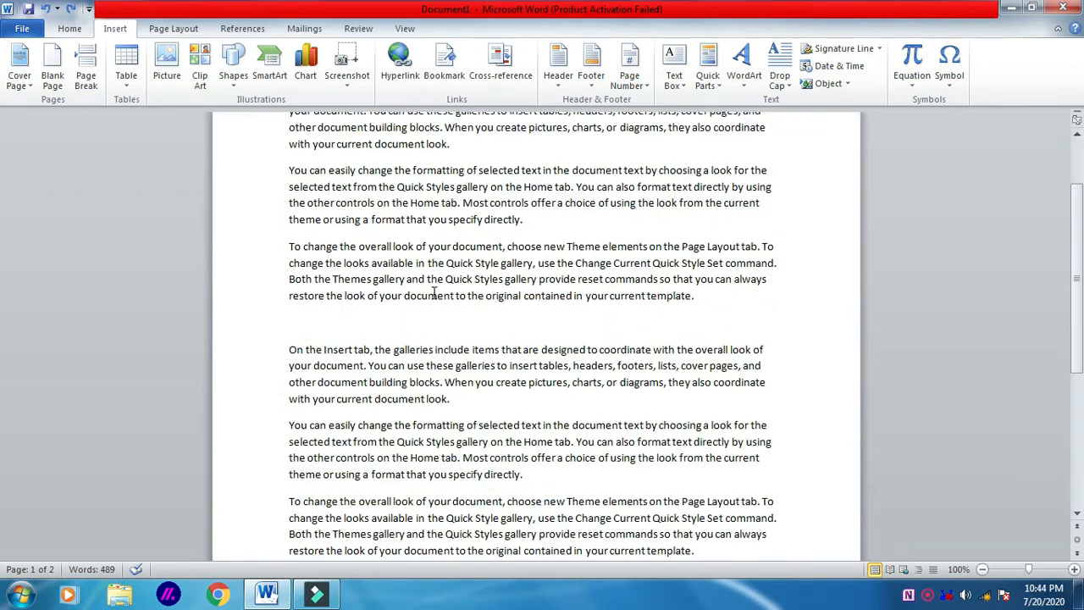
pyautogui.scroll(-1, 434, 292)
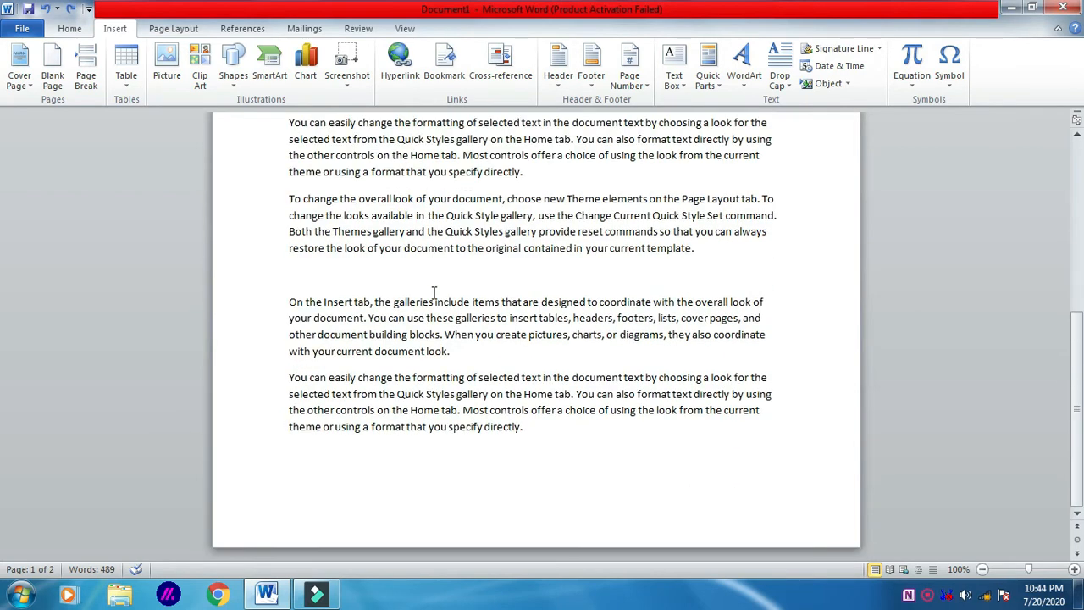
pyautogui.scroll(-2, 434, 292)
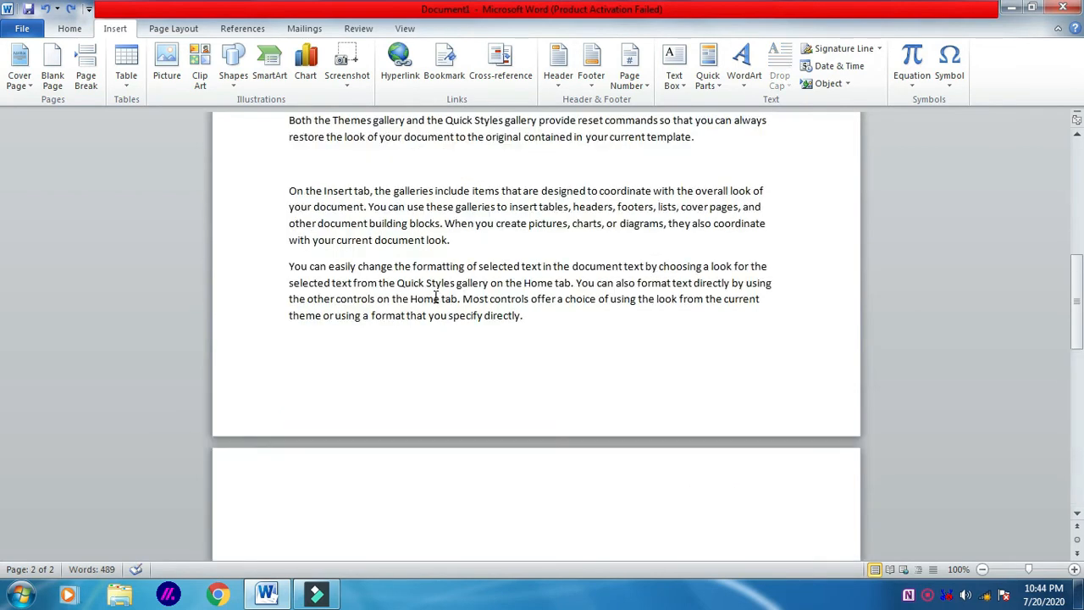
pyautogui.press('BackSpace')
pyautogui.scroll(10, 439, 305)
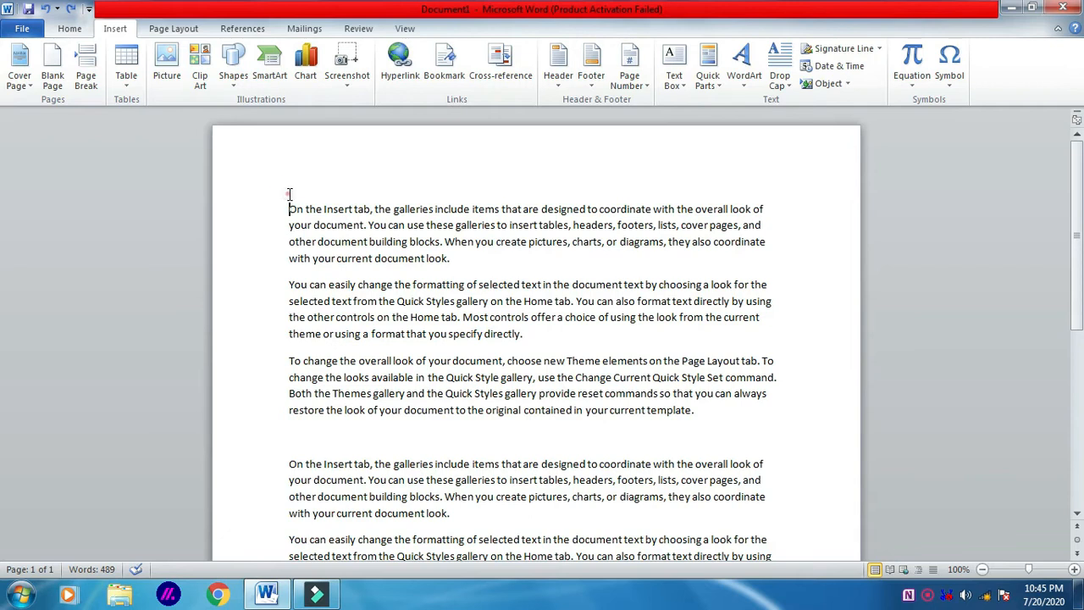
# Step: Browse the built-in header designs and insert the Alphabet header with its centered title over a double line
pyautogui.click(561, 90)
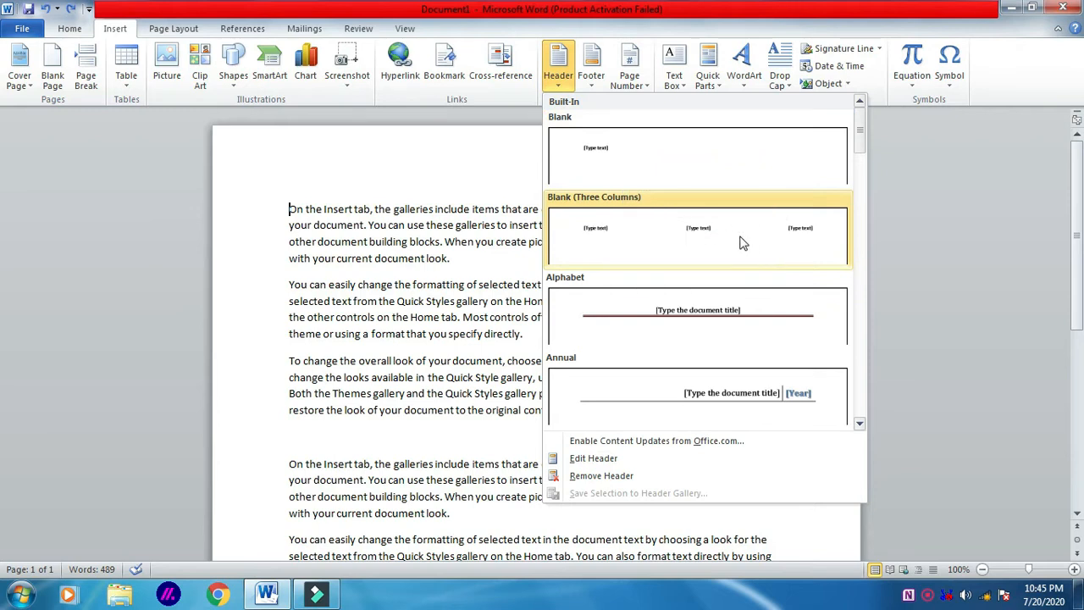
pyautogui.scroll(-3, 700, 241)
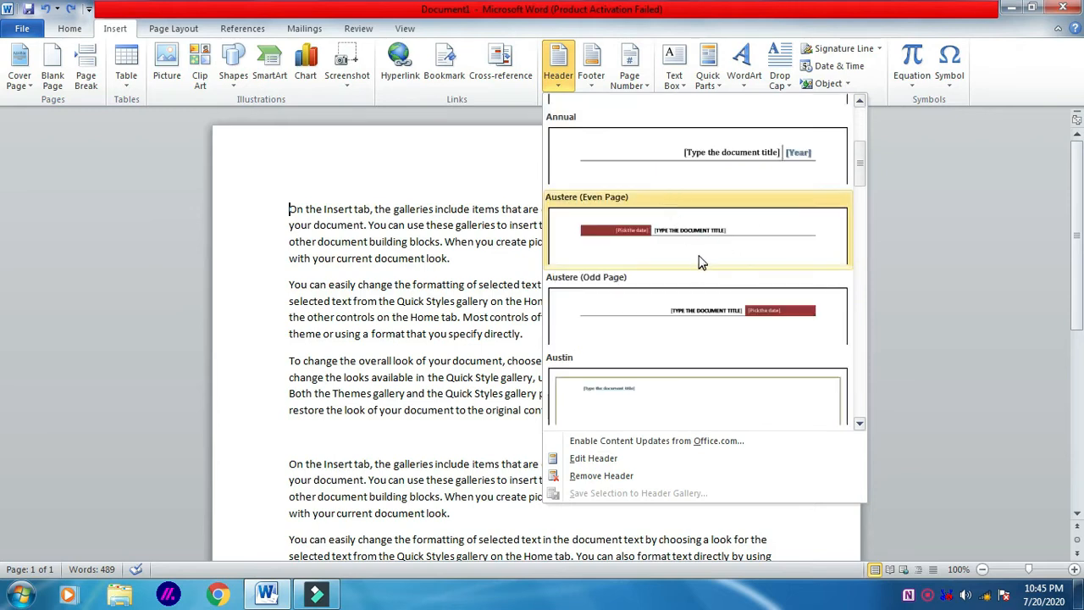
pyautogui.scroll(3, 698, 256)
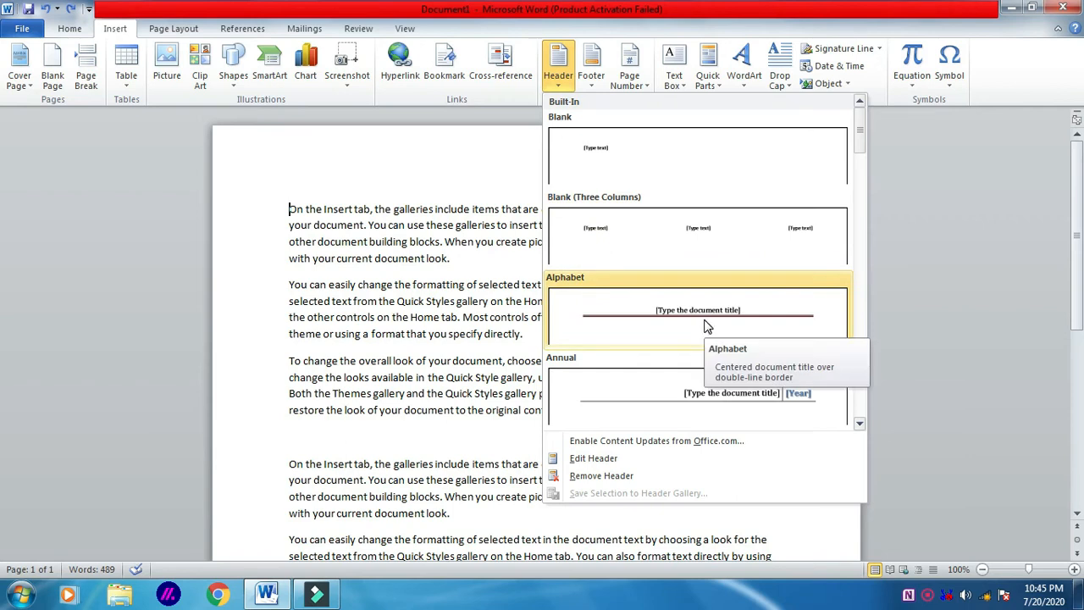
pyautogui.scroll(-3, 706, 327)
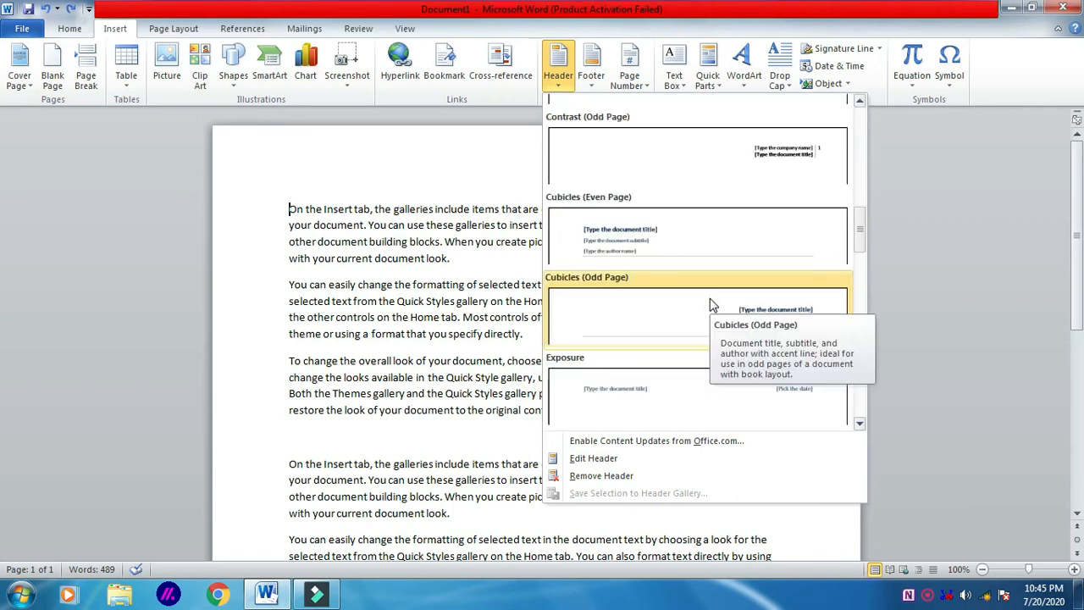
pyautogui.scroll(3, 703, 315)
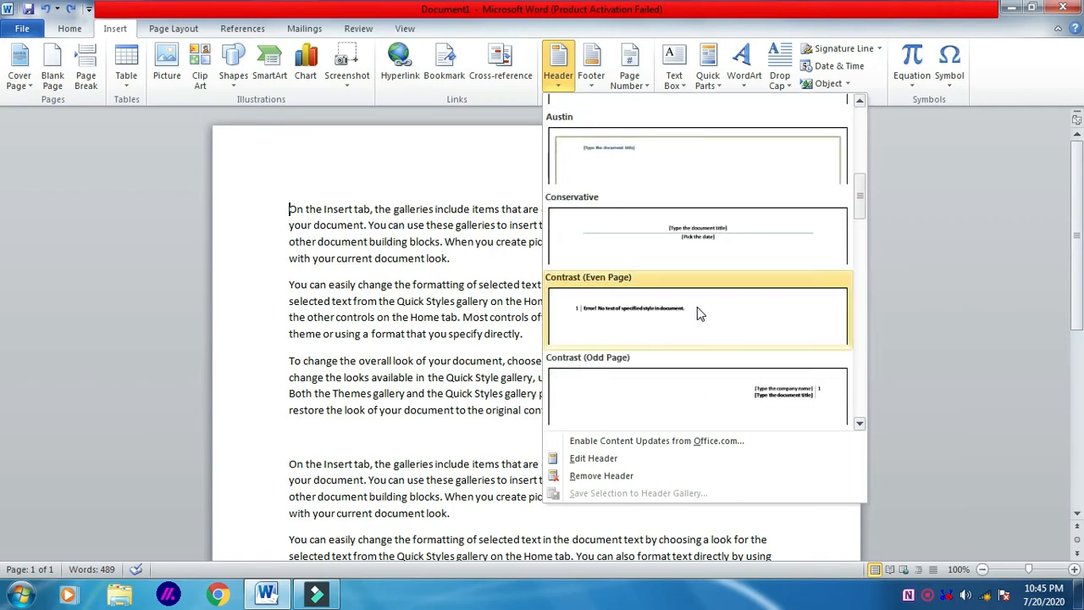
pyautogui.scroll(3, 700, 315)
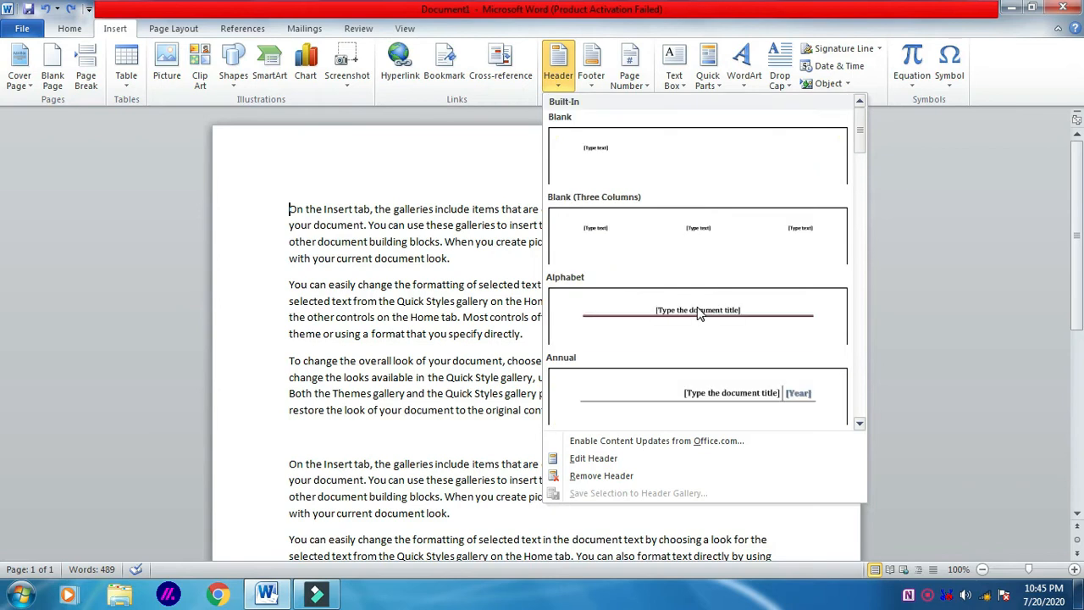
pyautogui.click(700, 314)
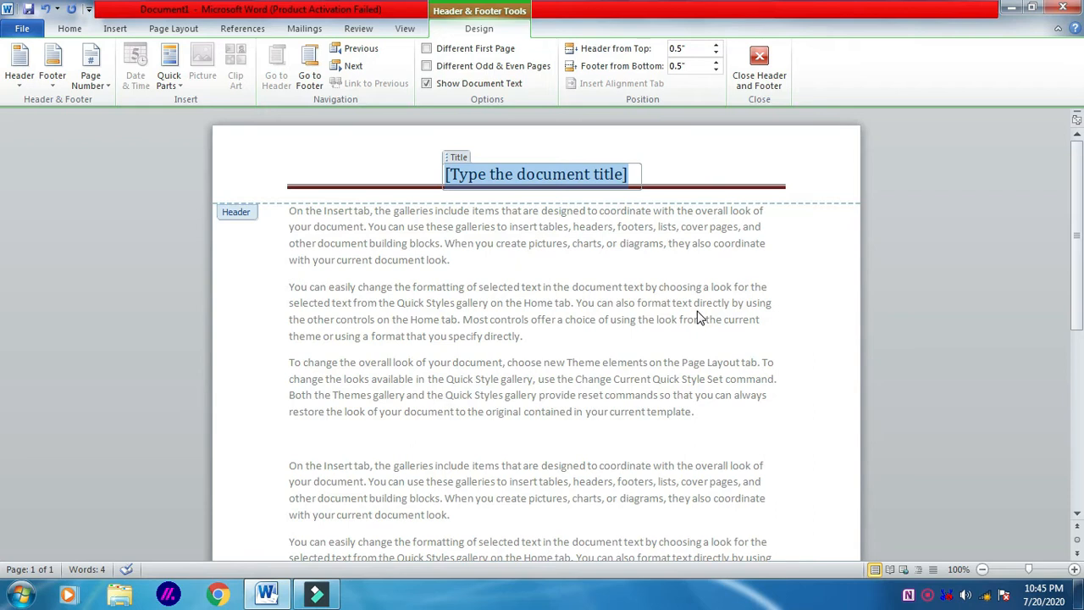
# Step: Enter "Apana computer" as the document title in the header
pyautogui.write('Apa')
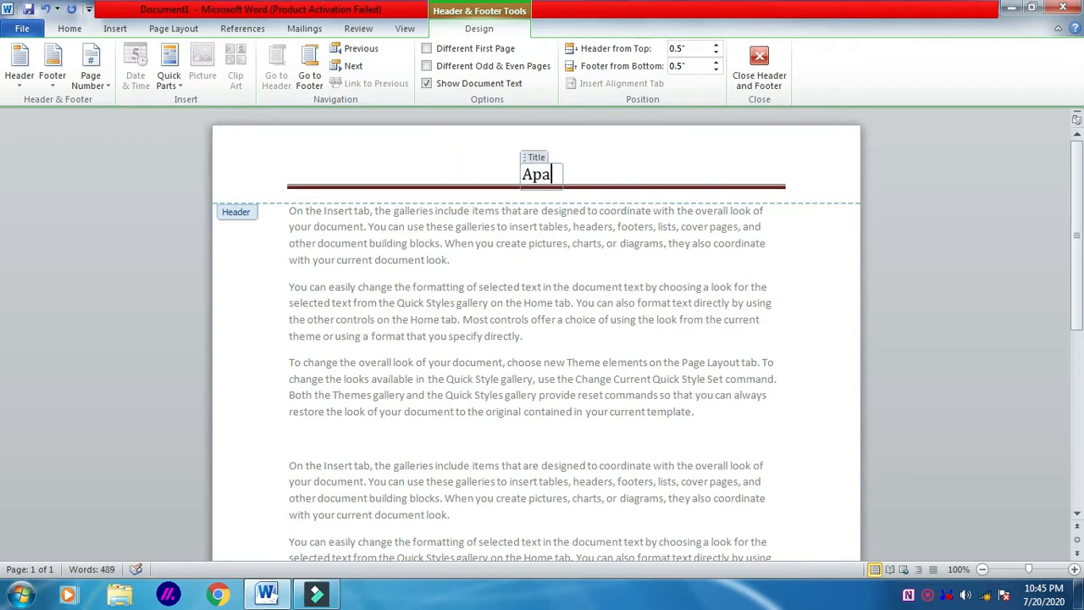
pyautogui.write('n')
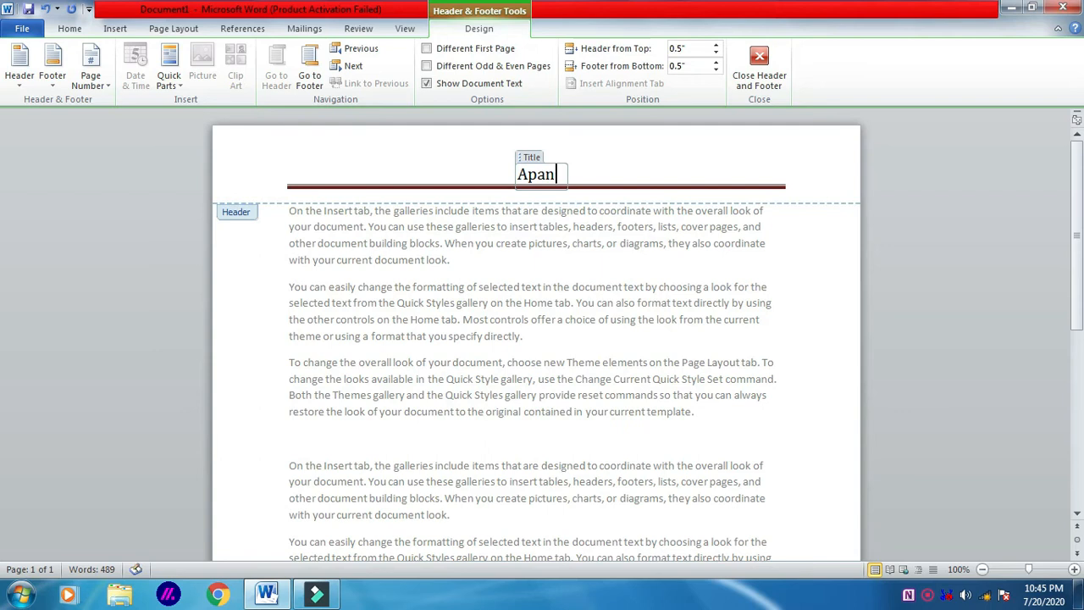
pyautogui.write('a computer')
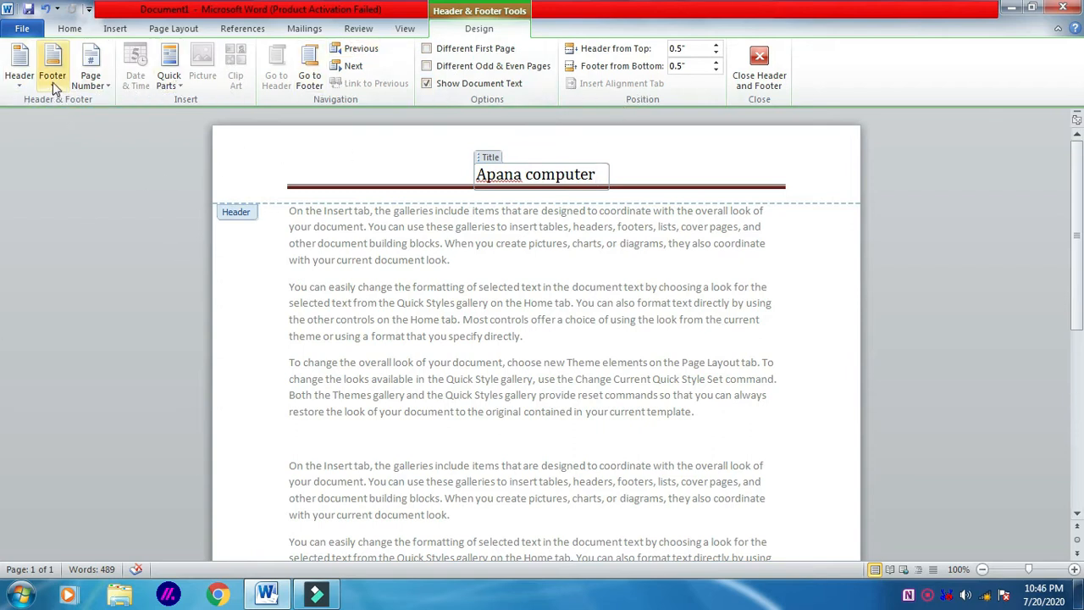
# Step: Practise switching between editing the header and editing the body text, finishing in the body
pyautogui.click(19, 84)
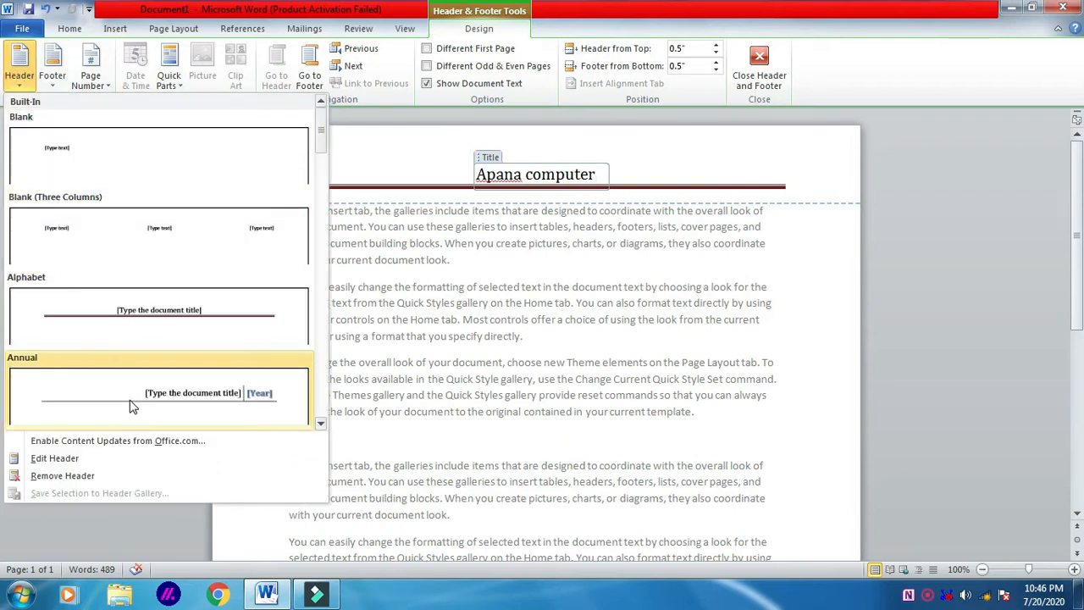
pyautogui.click(76, 459)
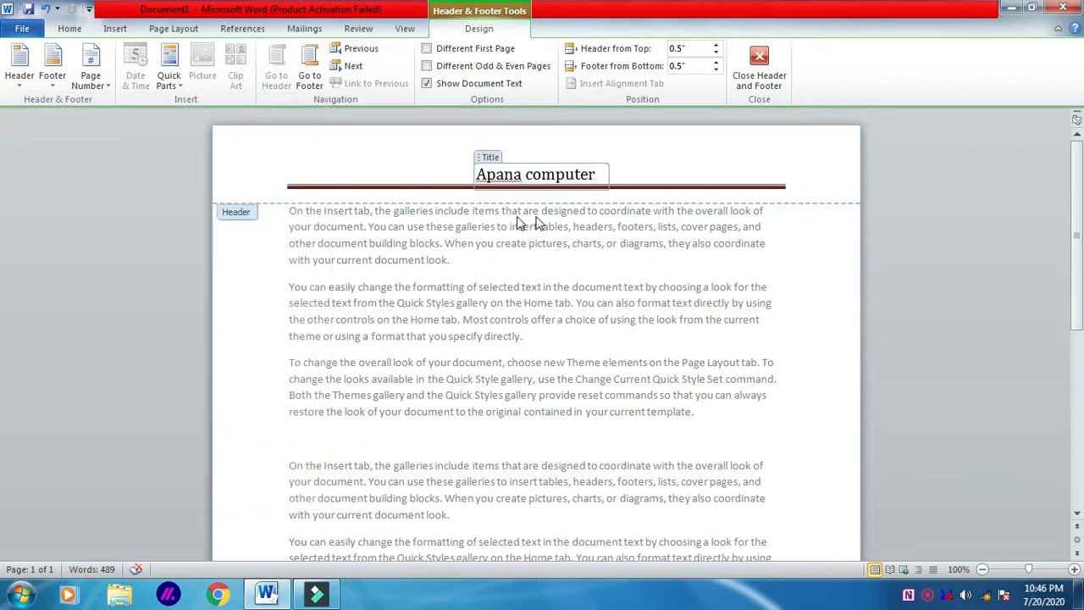
pyautogui.click(627, 170)
pyautogui.click(622, 275)
pyautogui.click(622, 276)
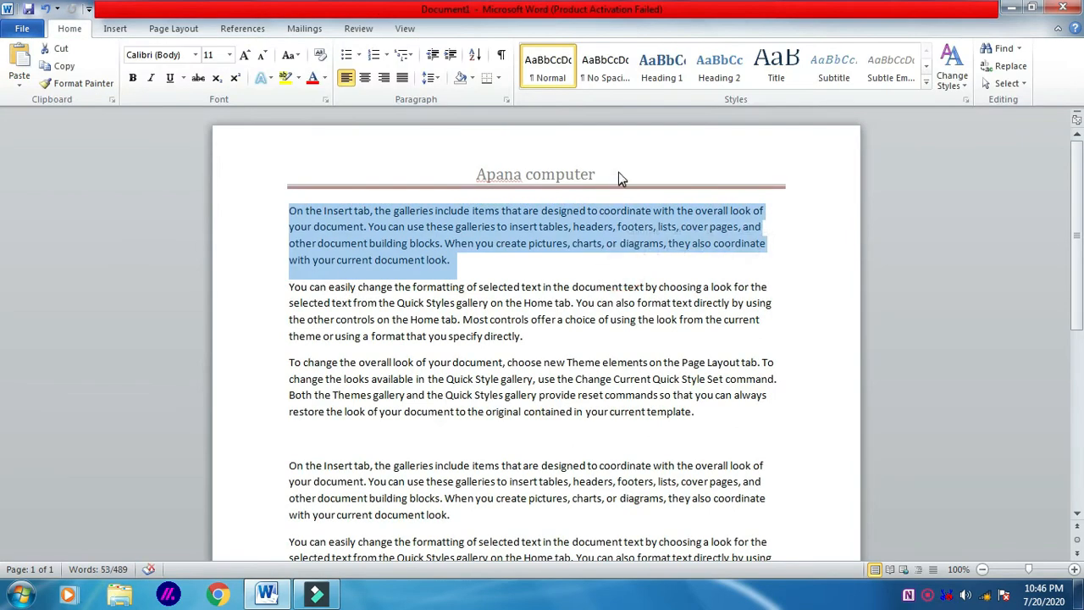
pyautogui.doubleClick(552, 181)
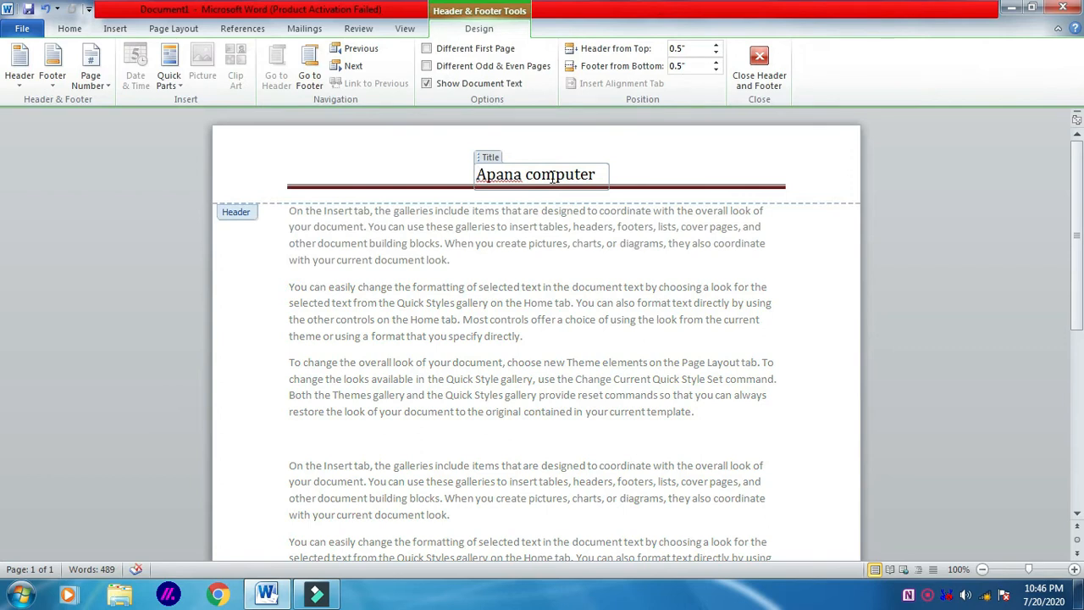
pyautogui.doubleClick(635, 298)
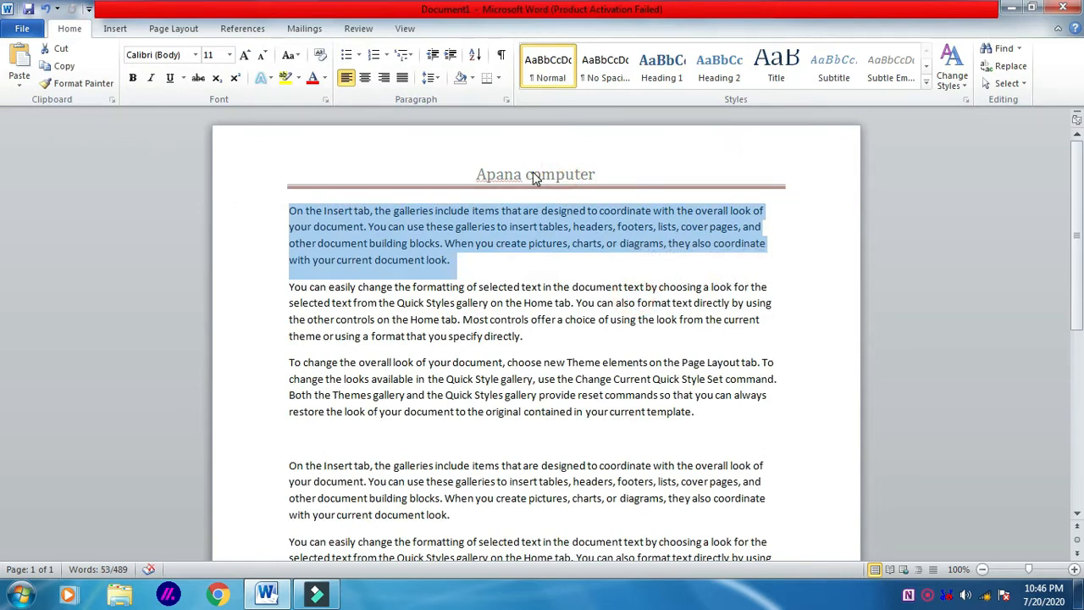
# Step: Delete all of the body text, leaving the header in place, and undo the deletion
pyautogui.hotkey('ctrl', 'a')
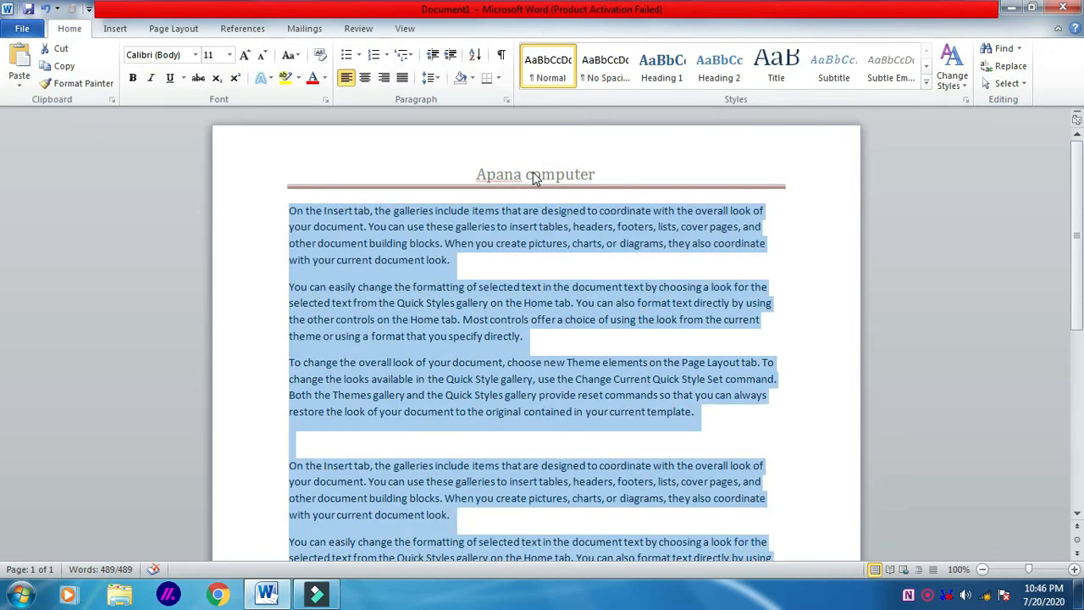
pyautogui.press('Delete')
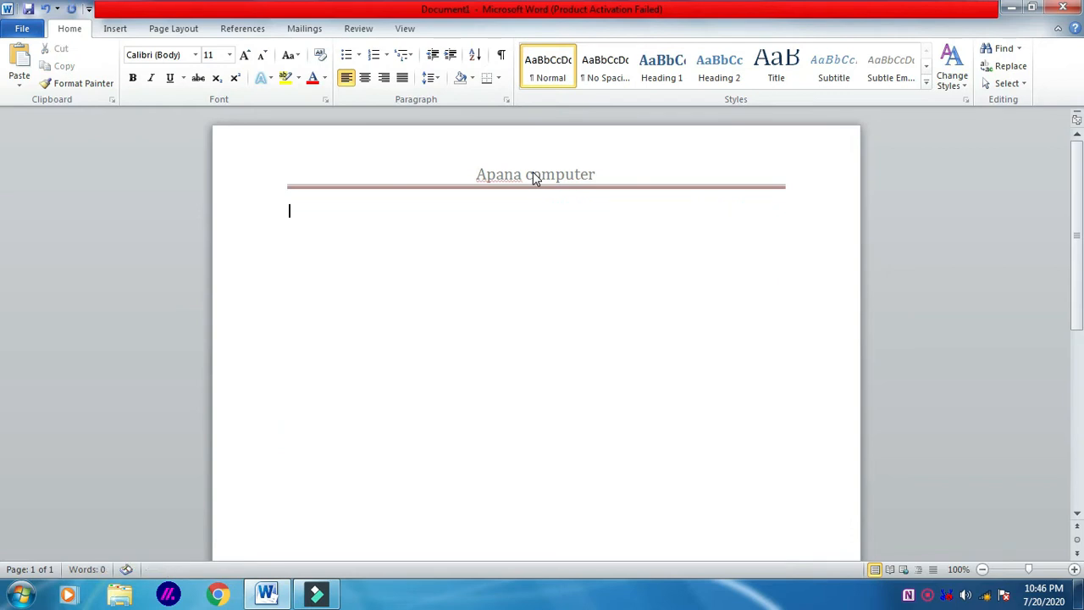
pyautogui.hotkey('ctrl', 'z')
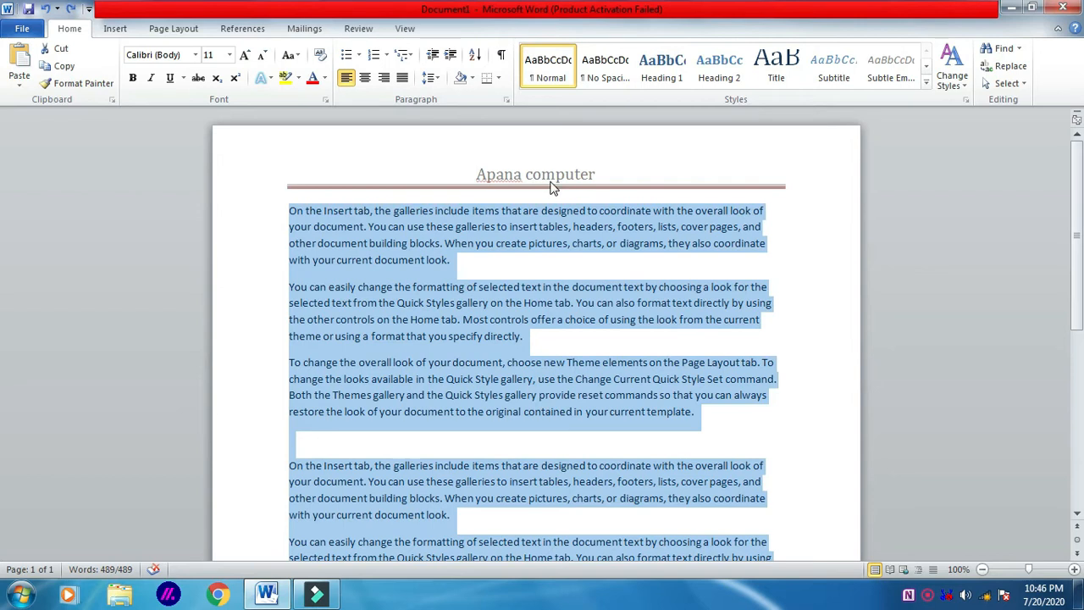
# Step: Paste the copied sample text repeatedly after the last paragraph to extend the document over several pages
pyautogui.scroll(-8, 543, 188)
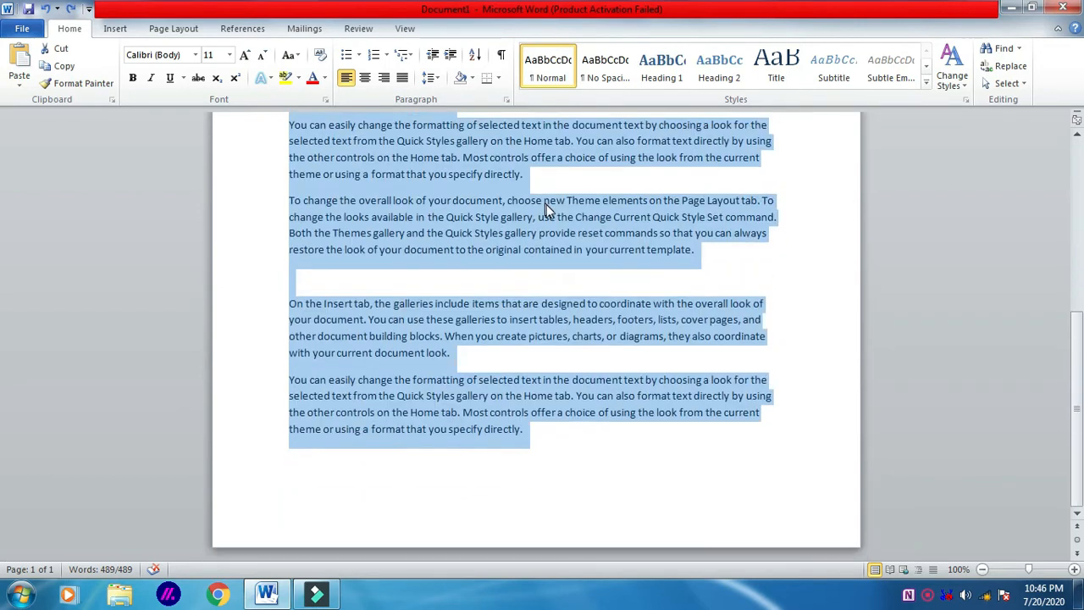
pyautogui.click(571, 455)
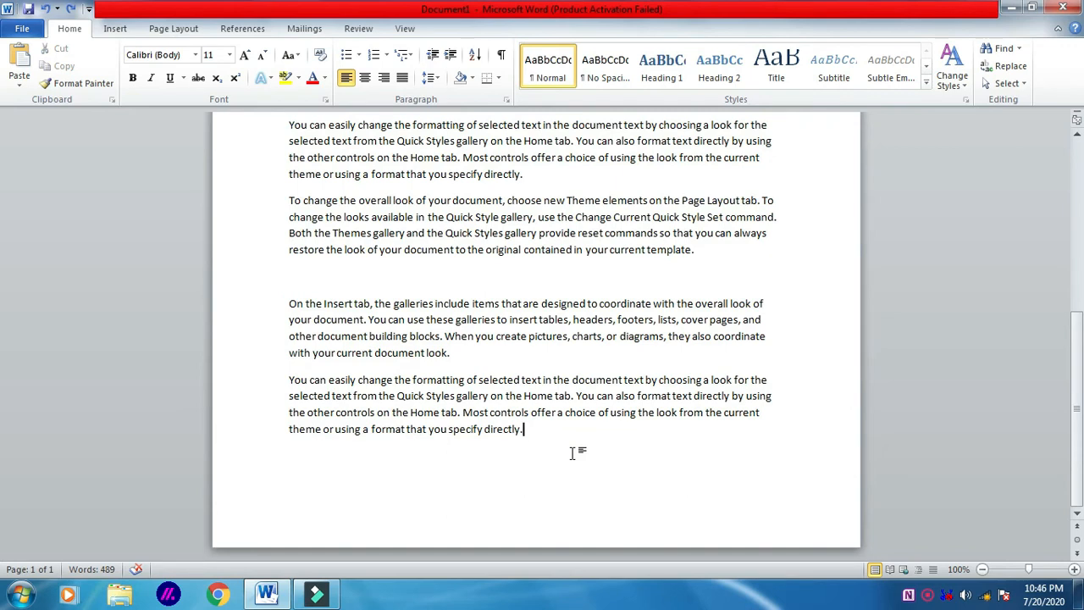
pyautogui.hotkey('ctrl', 'v')
pyautogui.hotkey('ctrl', 'v')
pyautogui.hotkey('ctrl', 'v')
pyautogui.hotkey('ctrl', 'v')
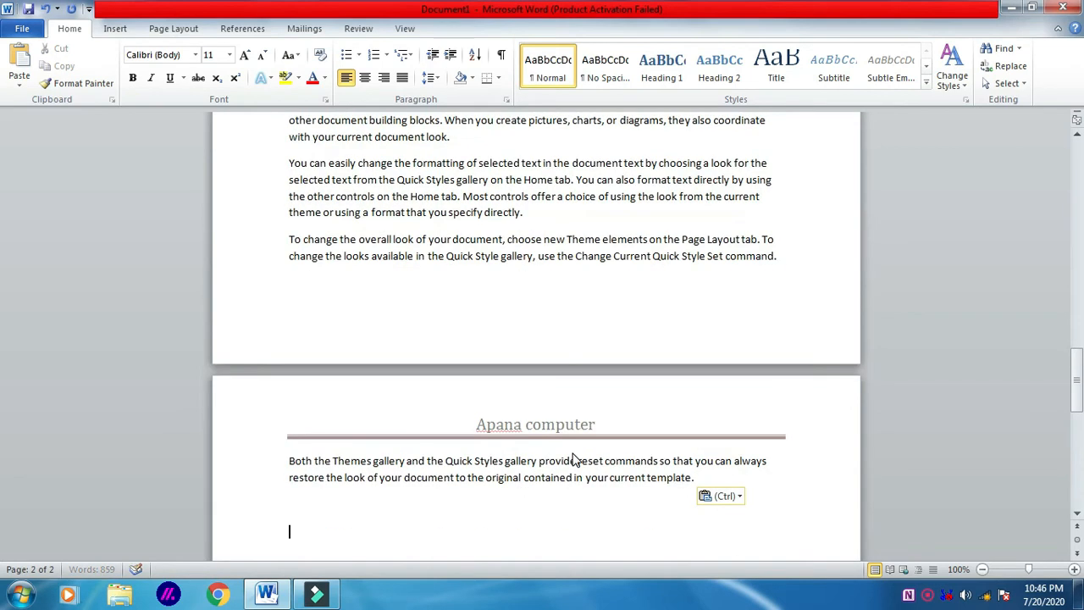
pyautogui.hotkey('ctrl', 'v')
pyautogui.hotkey('ctrl', 'v')
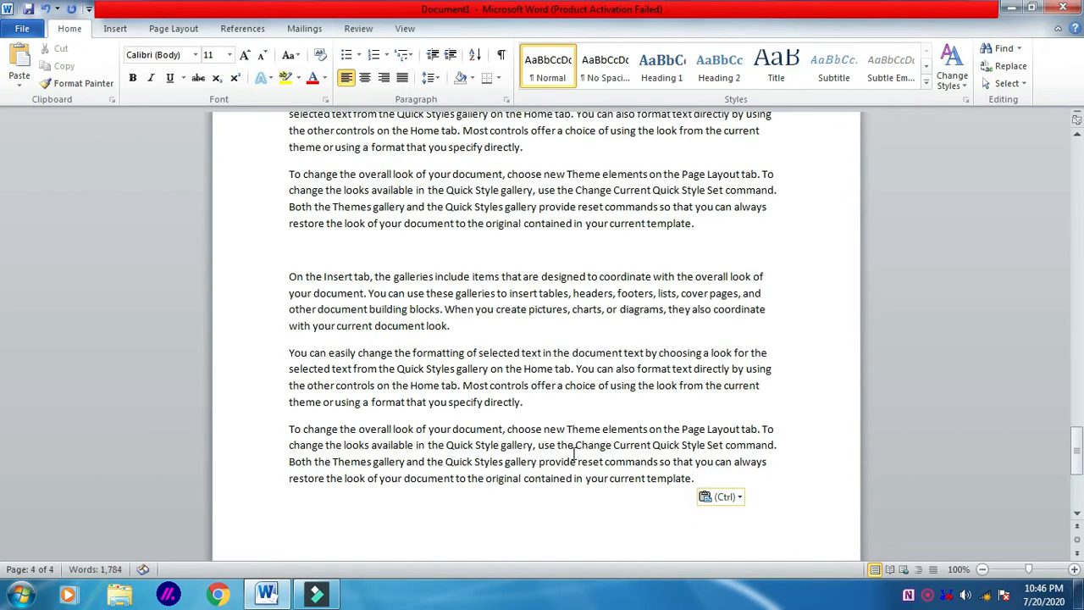
# Step: Reopen the first page's header area for editing and insert the built-in Austin footer with its page number and page border
pyautogui.scroll(-4, 589, 439)
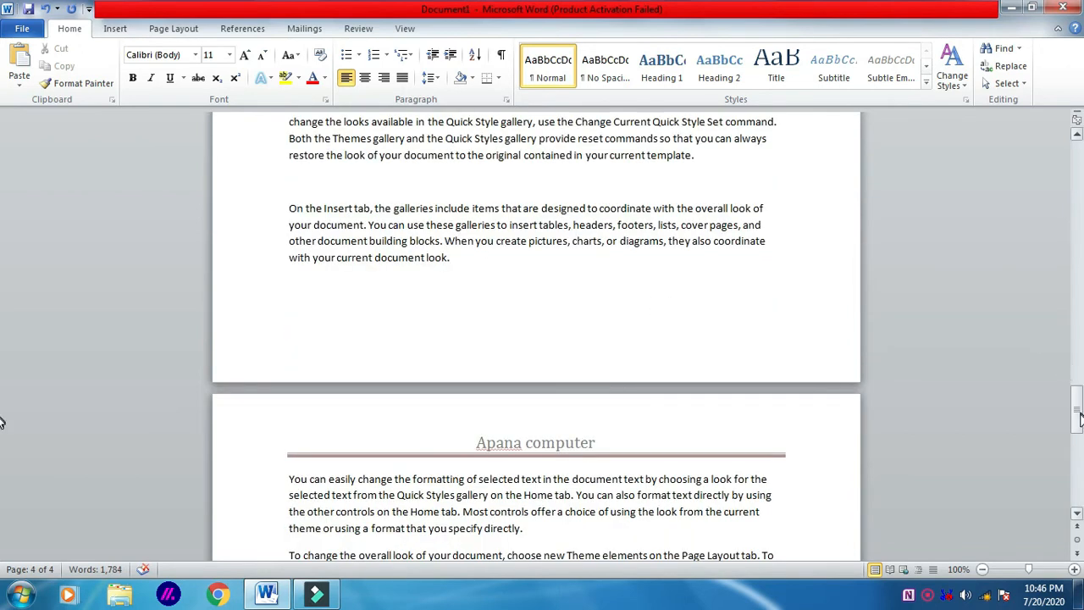
pyautogui.moveTo(1077, 409); pyautogui.dragTo(1076, 157)
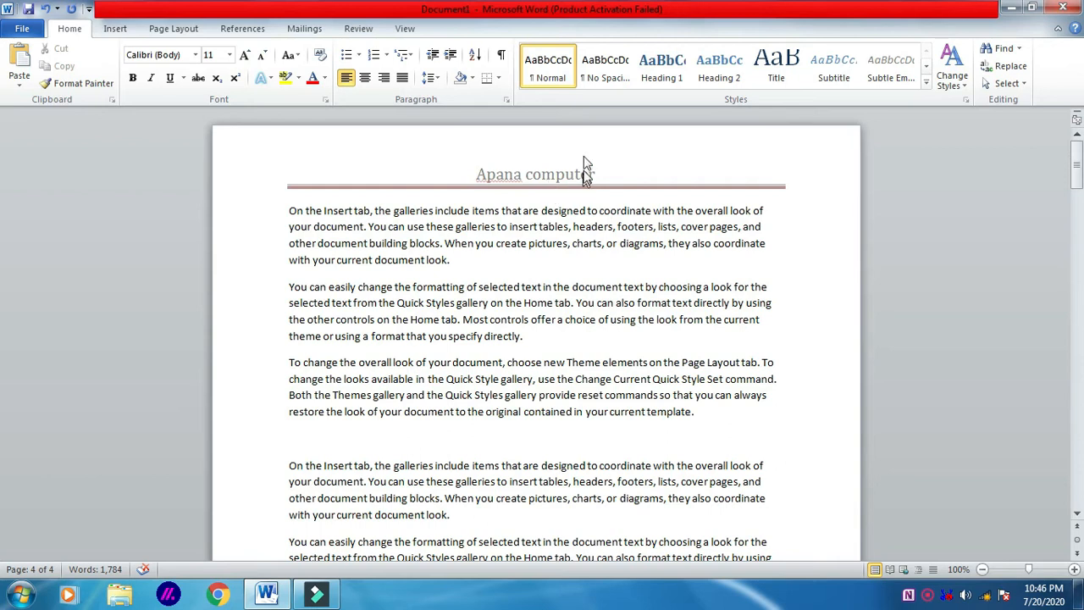
pyautogui.doubleClick(500, 163)
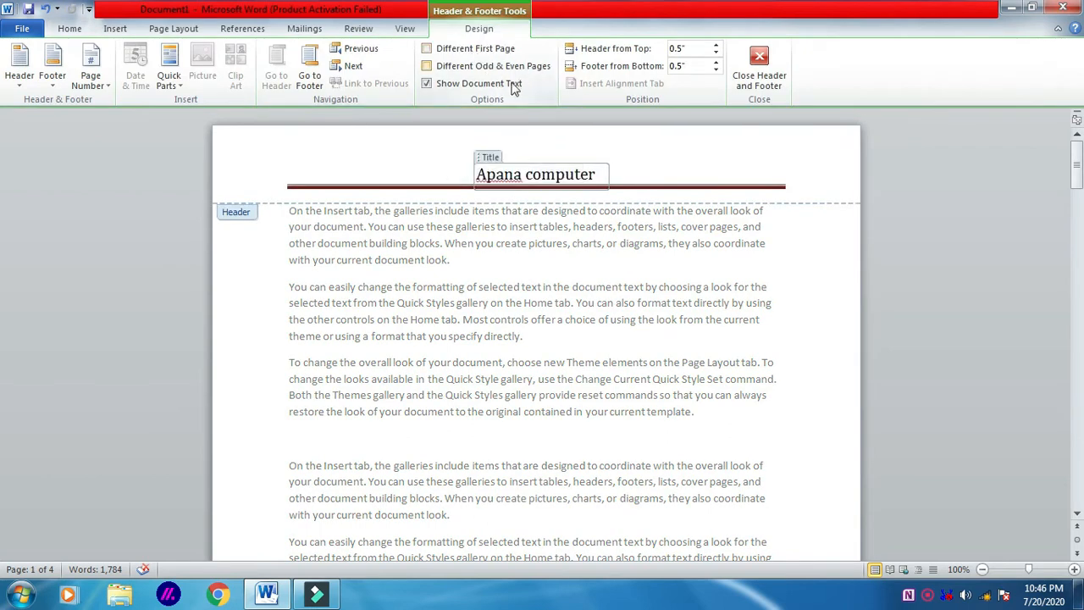
pyautogui.click(46, 89)
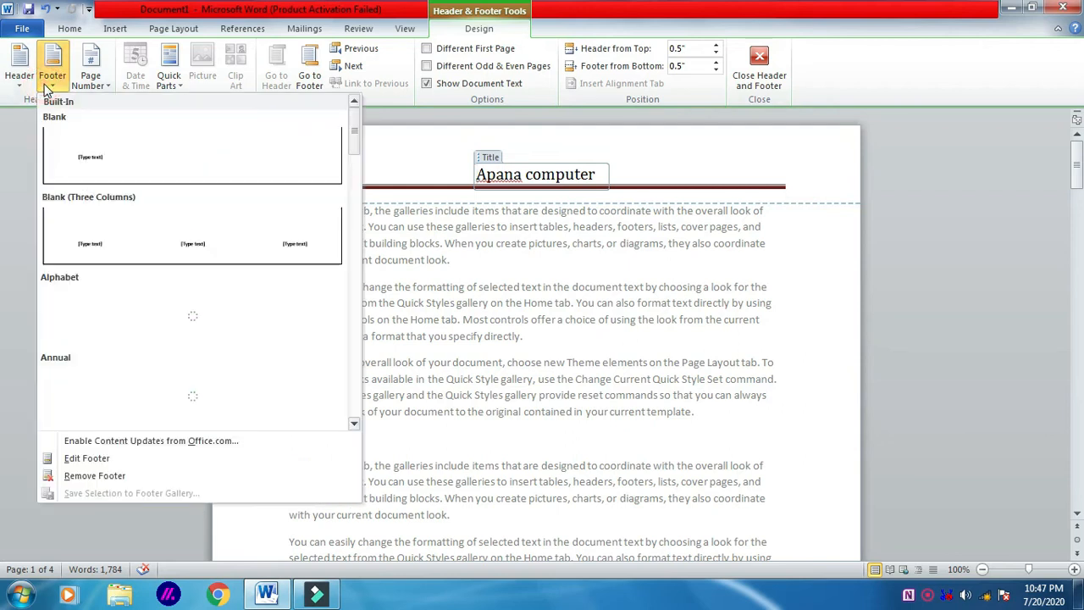
pyautogui.scroll(-2, 184, 347)
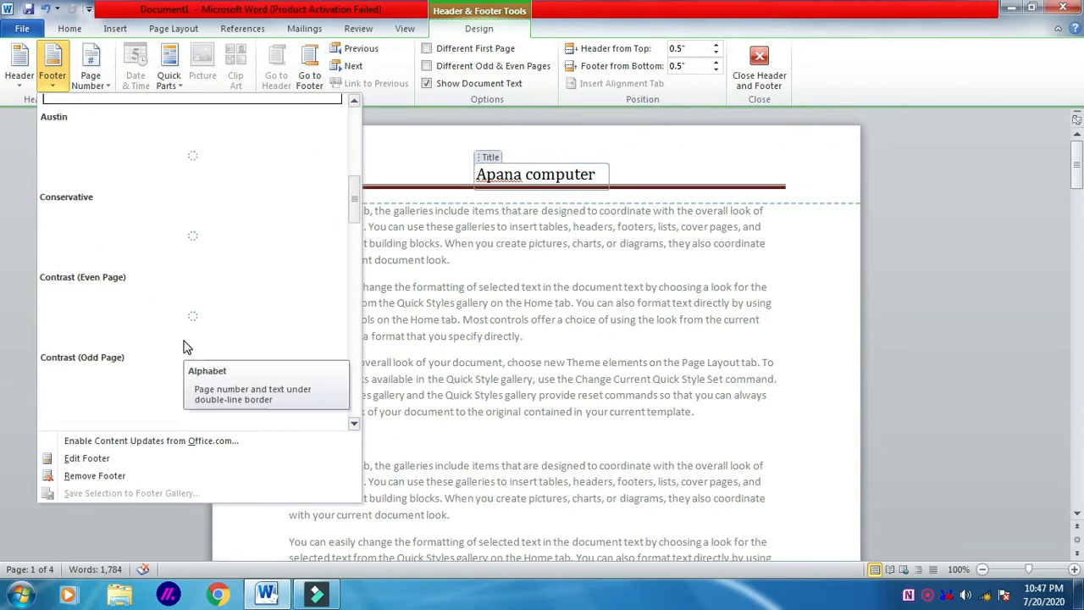
pyautogui.scroll(1, 184, 347)
pyautogui.scroll(-1, 138, 392)
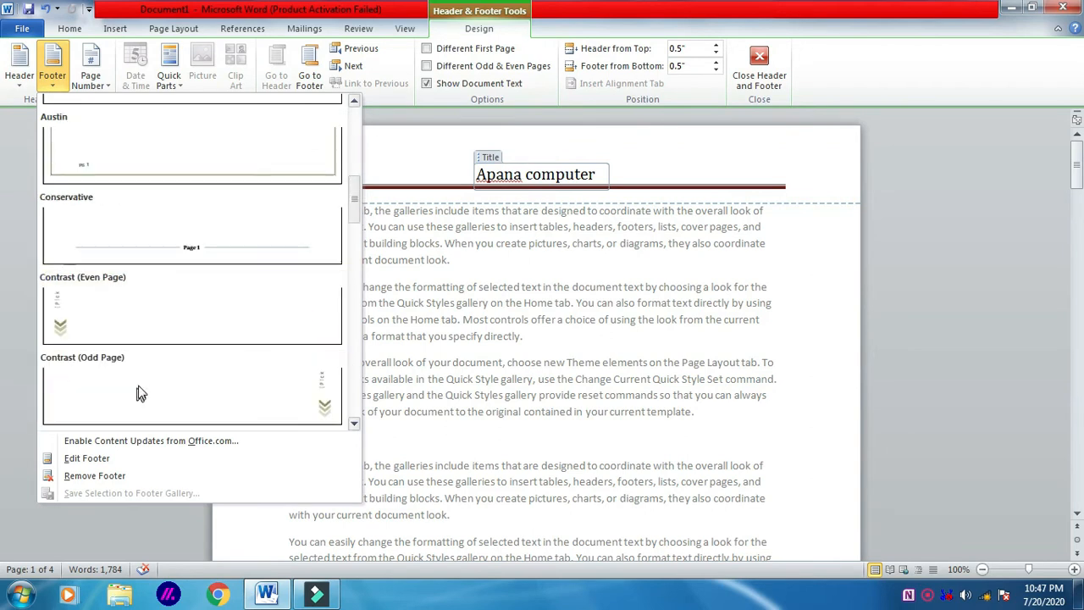
pyautogui.click(139, 173)
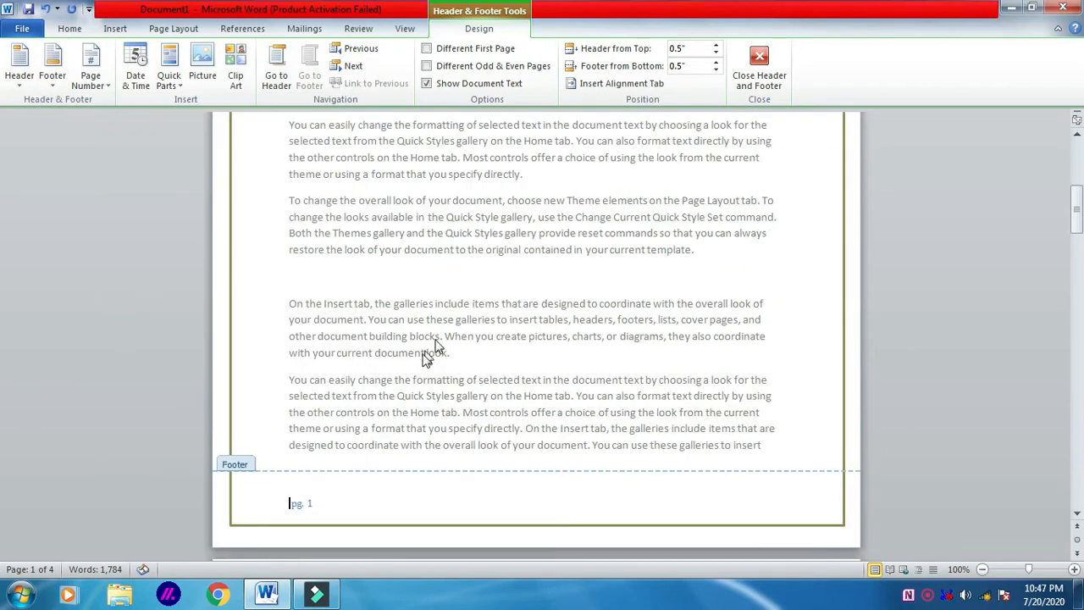
# Step: Review the footer, page number and border on every page down to the last, and return to the first page
pyautogui.scroll(-20, 431, 427)
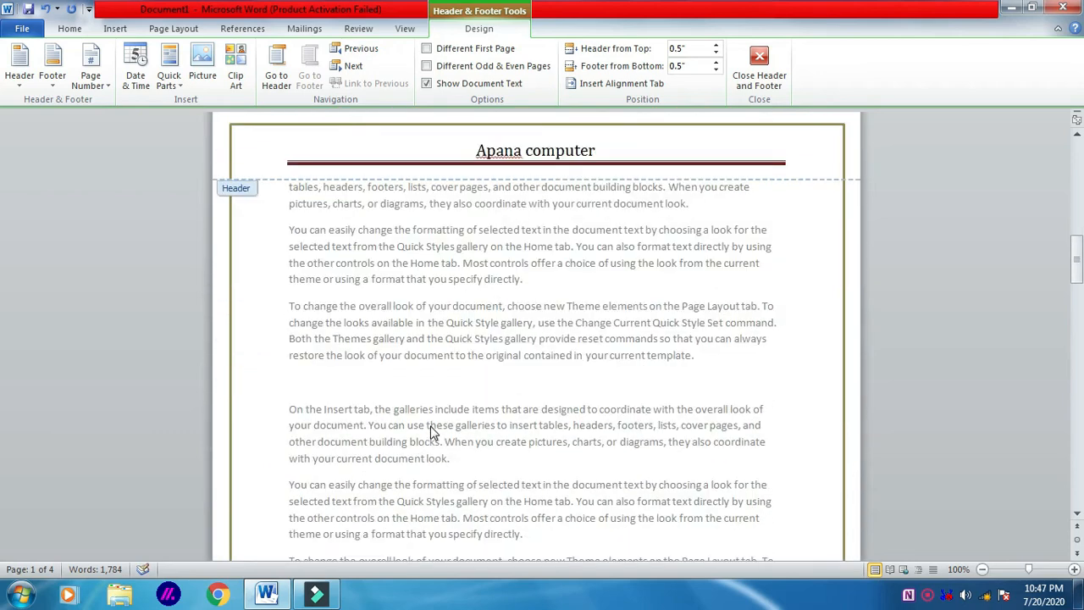
pyautogui.scroll(-20, 431, 427)
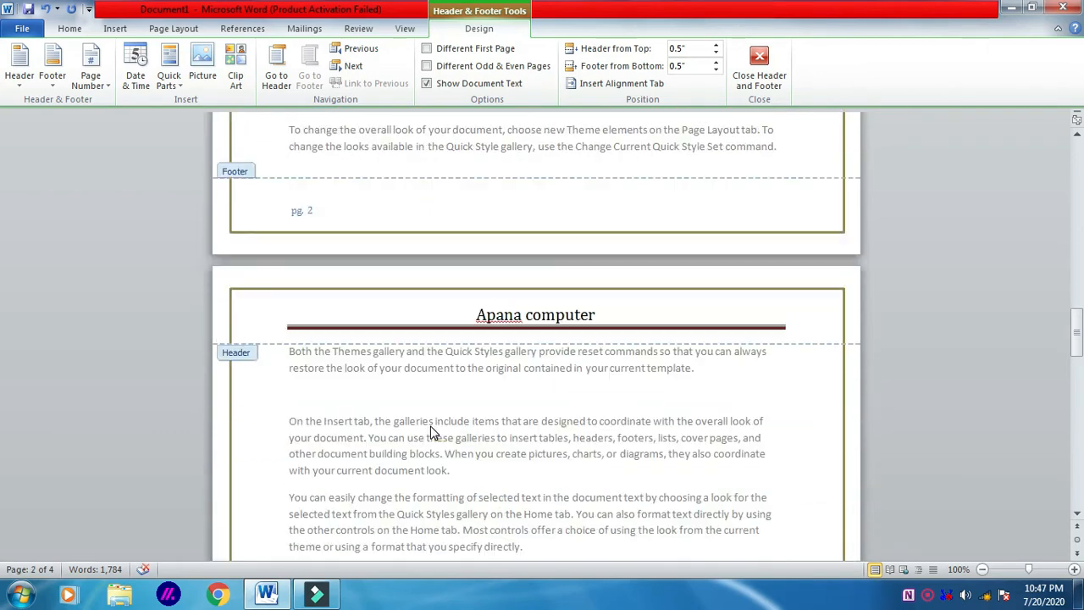
pyautogui.scroll(-20, 431, 428)
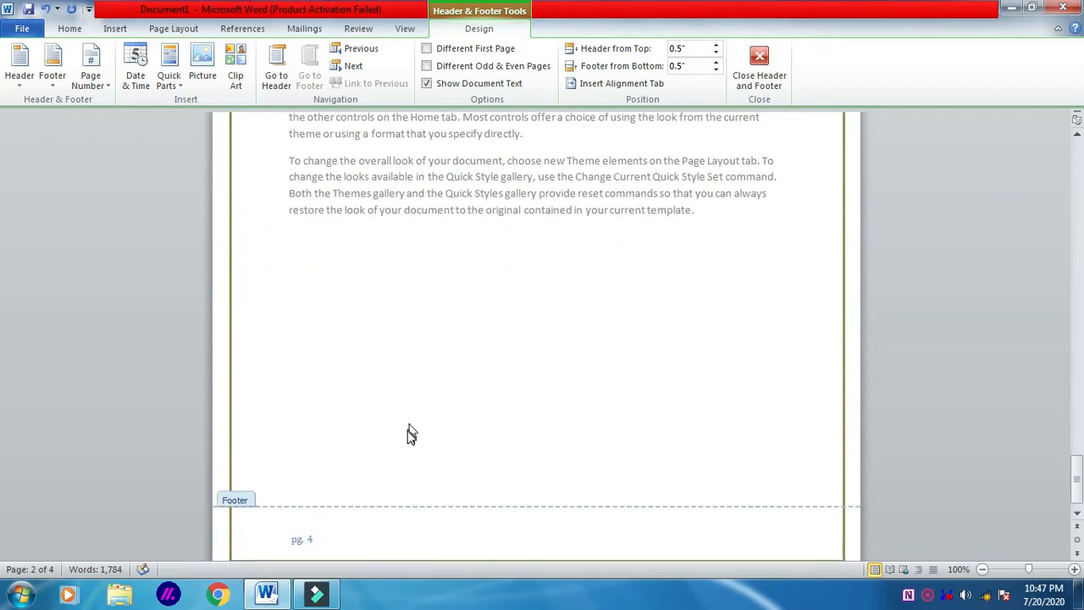
pyautogui.scroll(-1, 407, 432)
pyautogui.scroll(3, 923, 494)
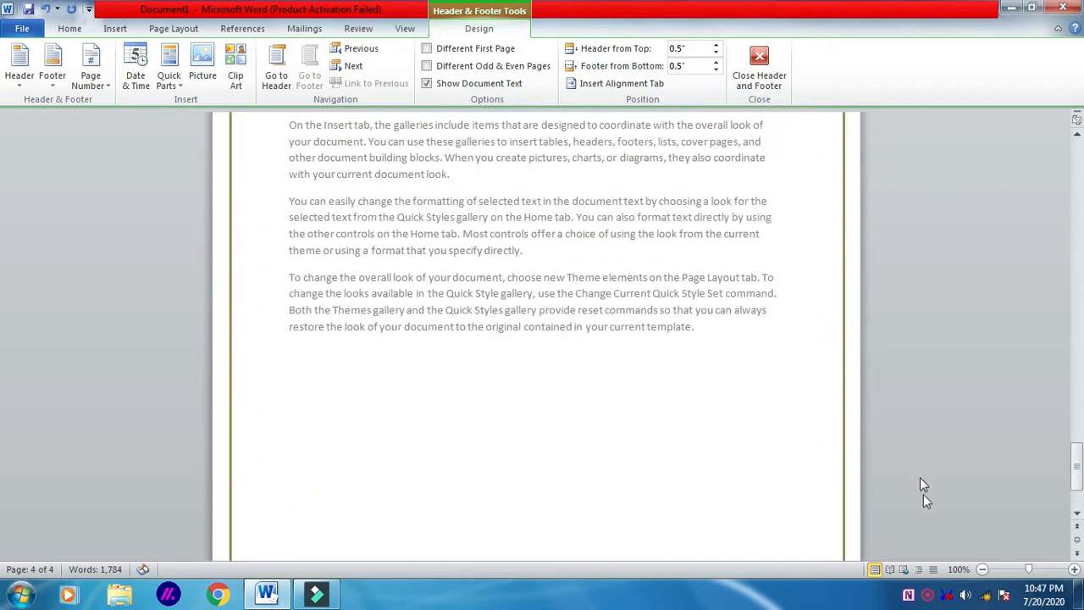
pyautogui.moveTo(1069, 473); pyautogui.dragTo(1069, 161)
# Step: Remove the footer from the document and undo the removal
pyautogui.click(53, 67)
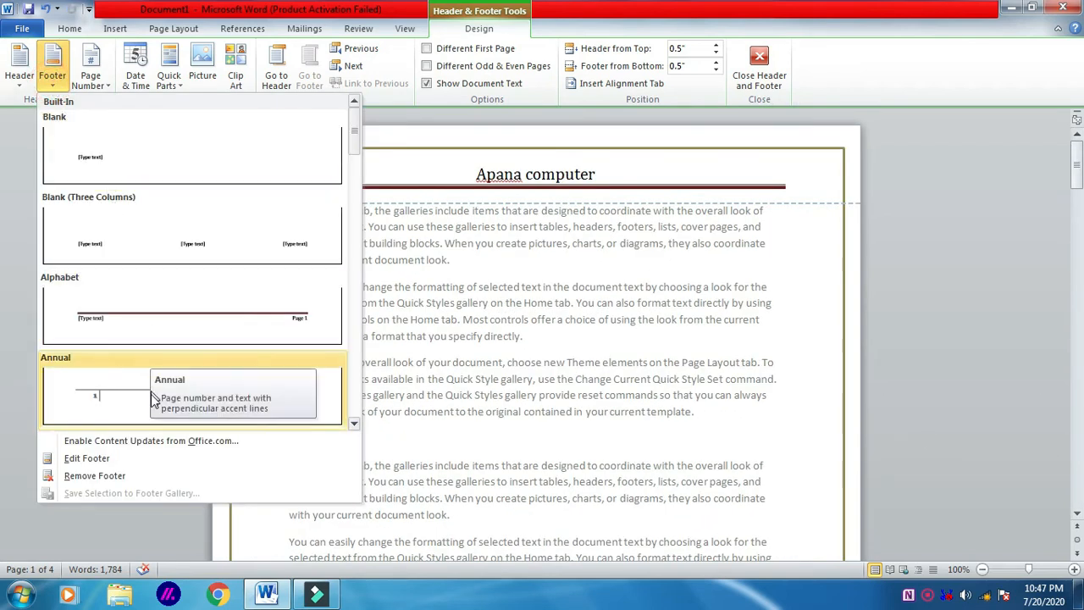
pyautogui.click(155, 483)
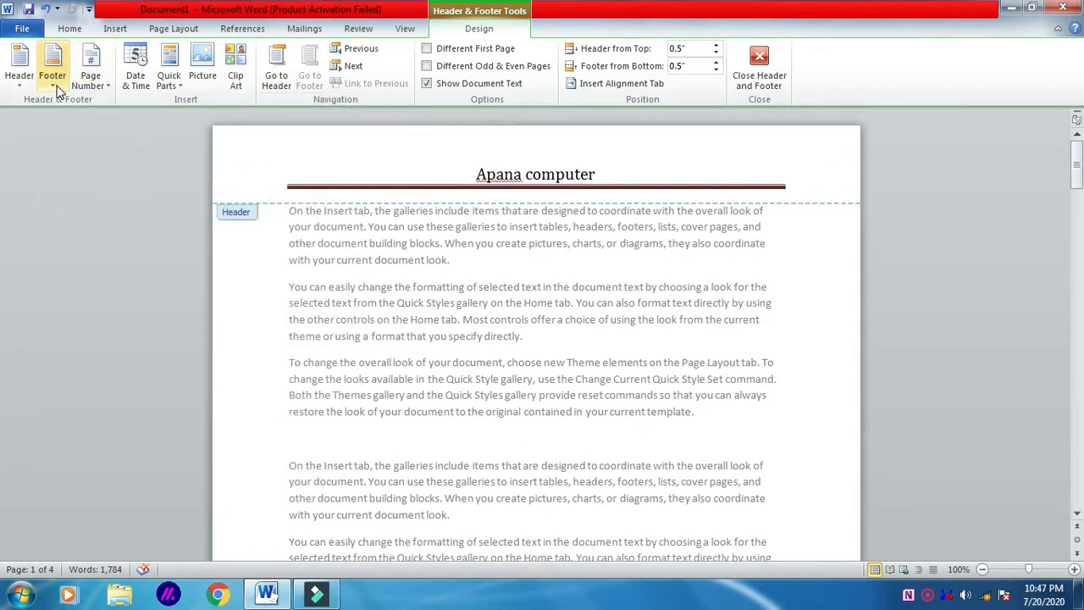
pyautogui.scroll(-15, 274, 290)
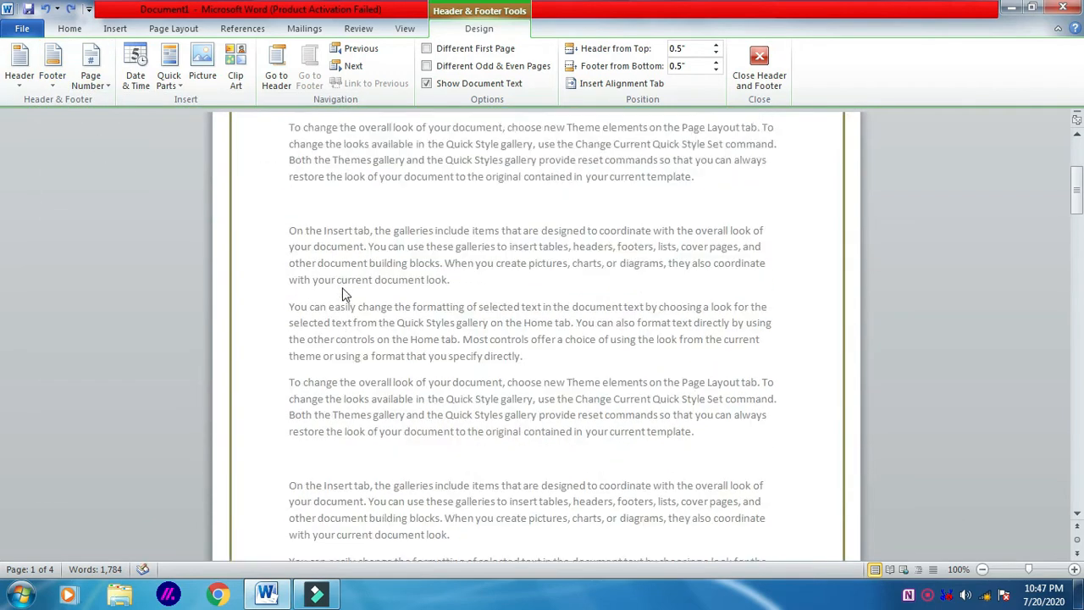
pyautogui.moveTo(1079, 181); pyautogui.dragTo(1079, 168)
# Step: Delete the first page's entire header title line by hand and undo the deletion
pyautogui.click(498, 174)
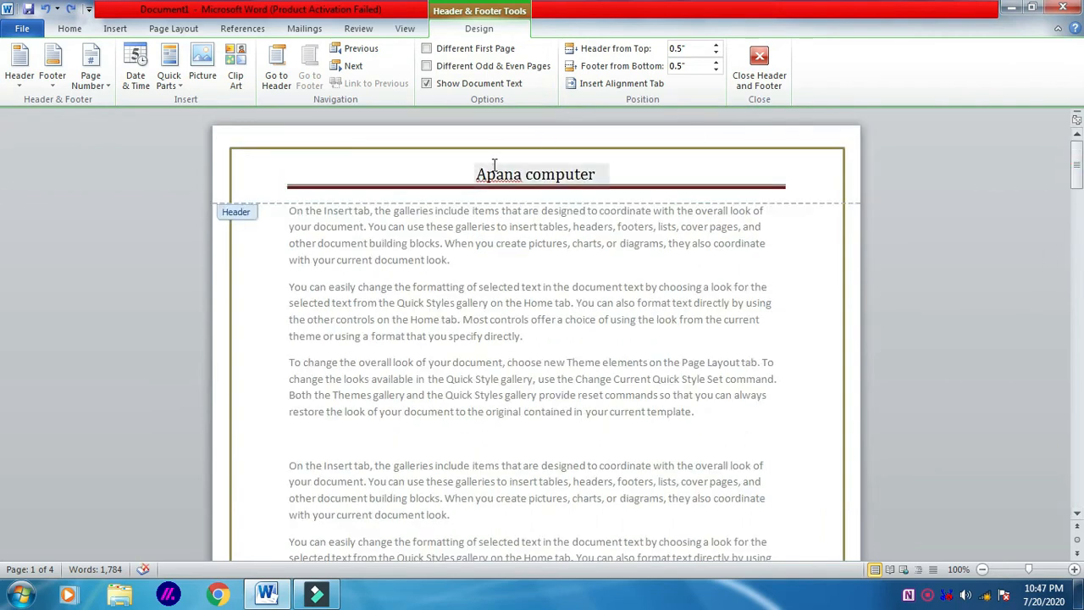
pyautogui.click(20, 75)
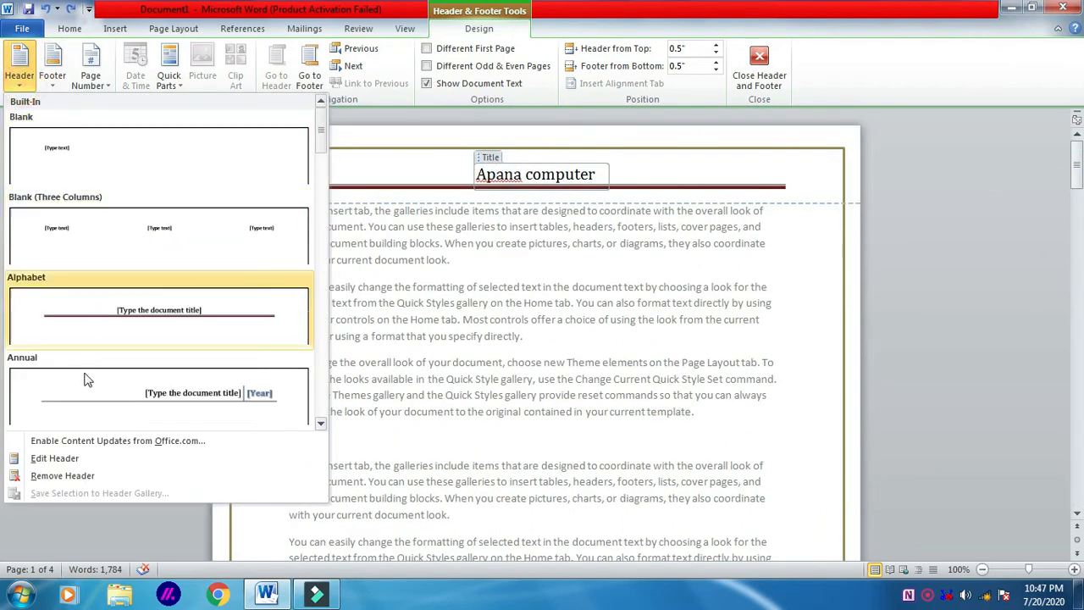
pyautogui.click(631, 167)
pyautogui.tripleClick(631, 167)
pyautogui.press('Delete')
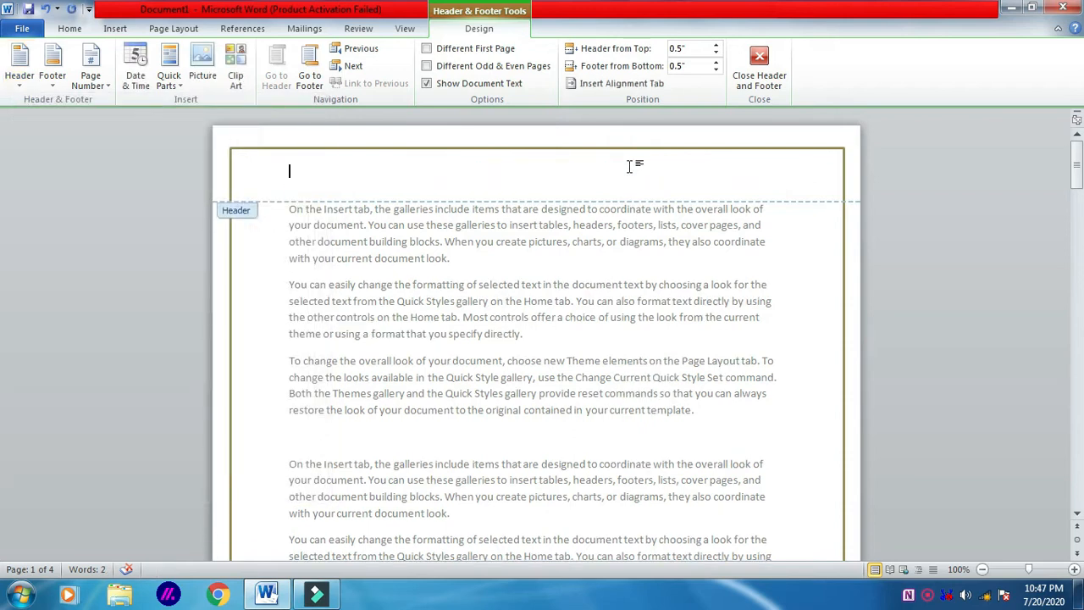
pyautogui.hotkey('ctrl', 'z')
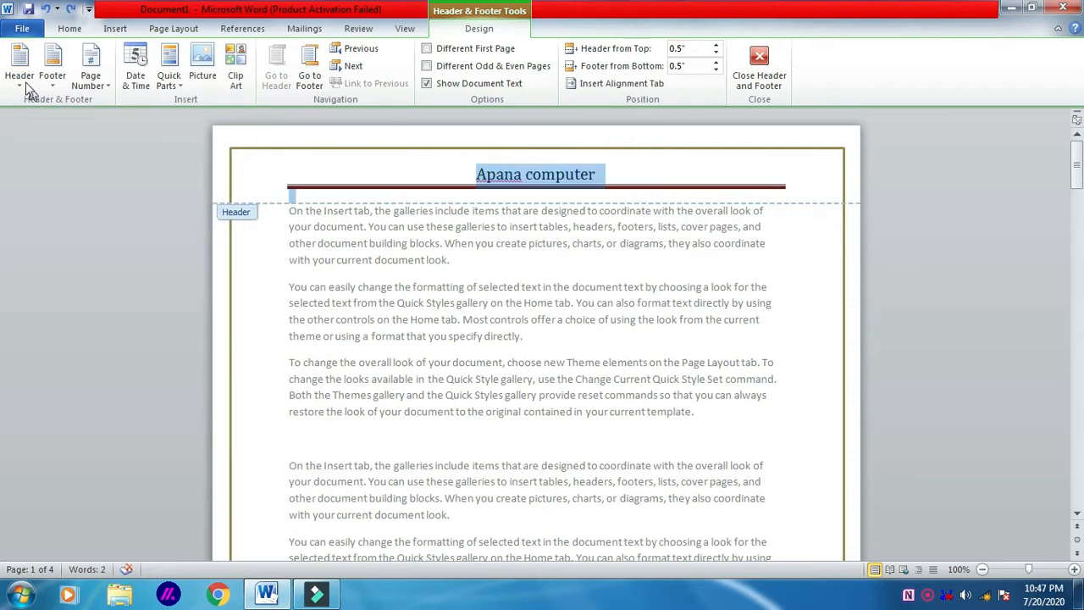
# Step: Clear the header with the Remove Header command and undo the removal
pyautogui.click(25, 85)
pyautogui.click(82, 476)
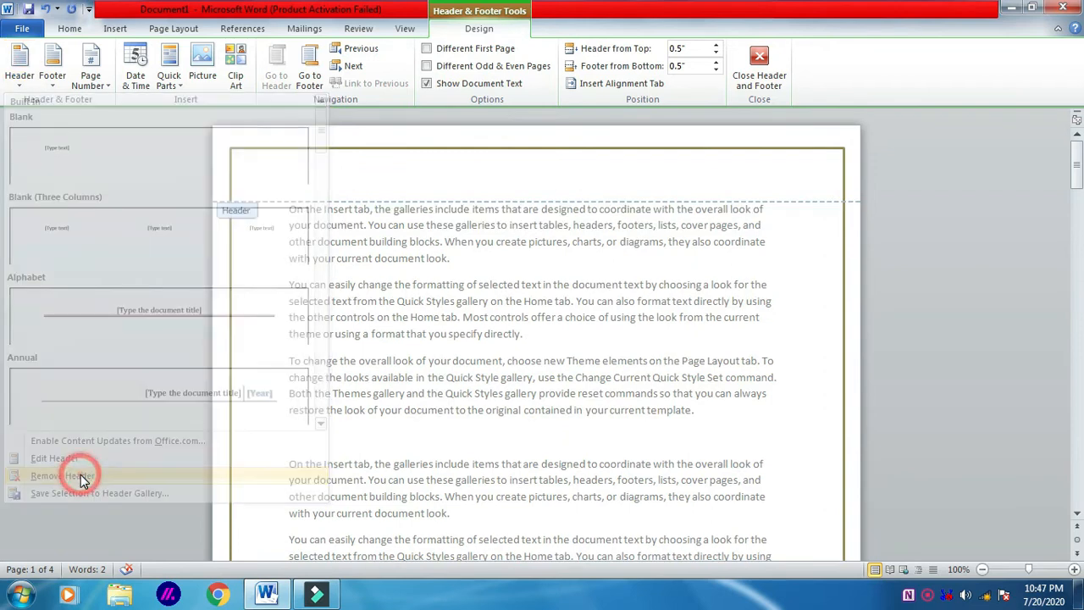
pyautogui.hotkey('ctrl', 'z')
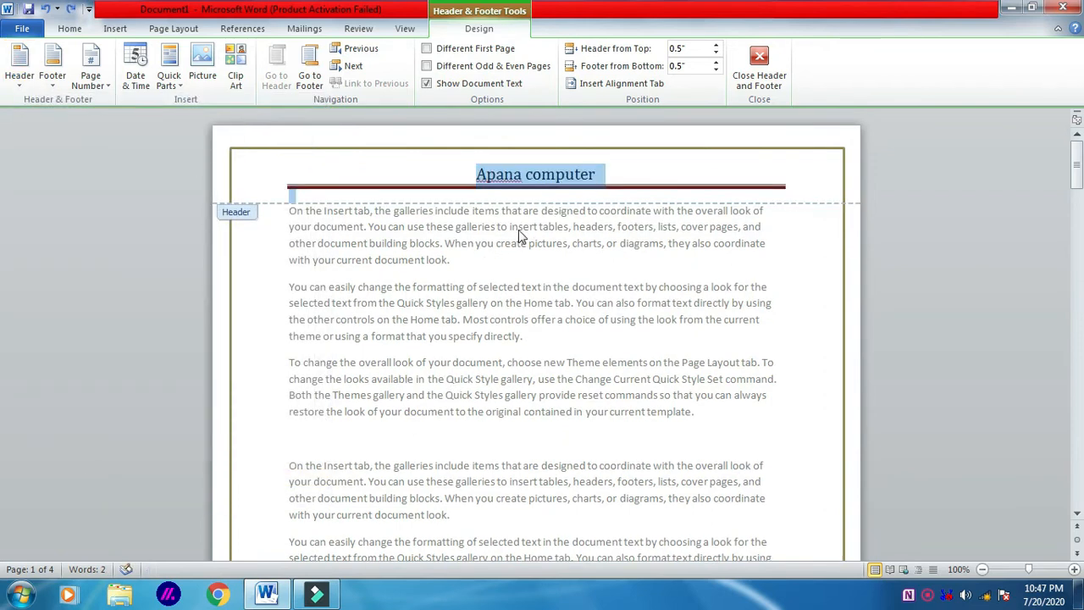
# Step: Insert the Plain Number 1 page number at the top of the page twice, undoing it each time
pyautogui.click(52, 76)
pyautogui.click(53, 75)
pyautogui.click(99, 83)
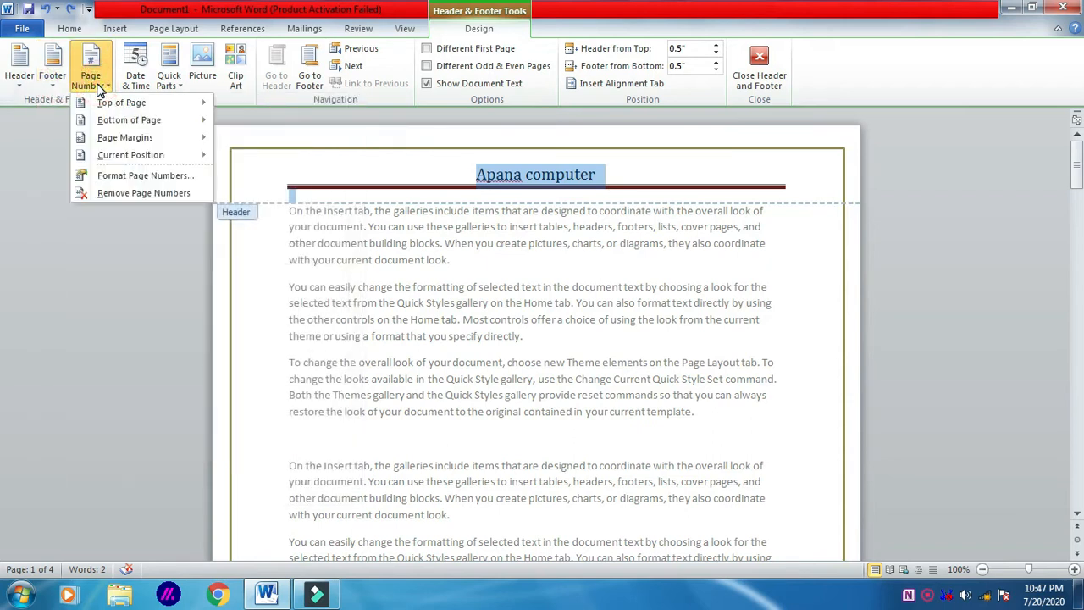
pyautogui.click(133, 103)
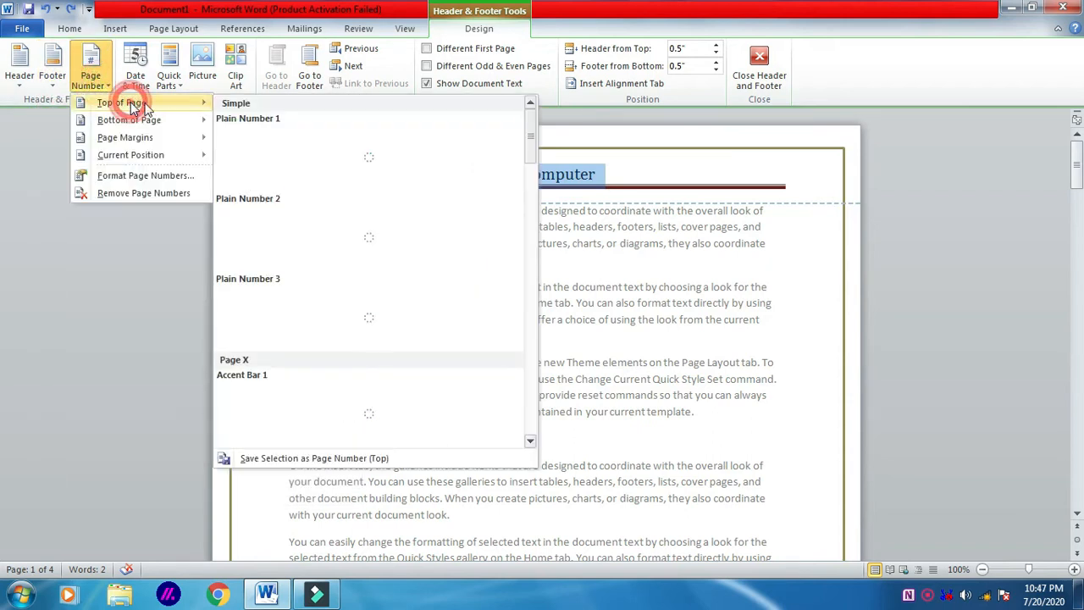
pyautogui.click(311, 161)
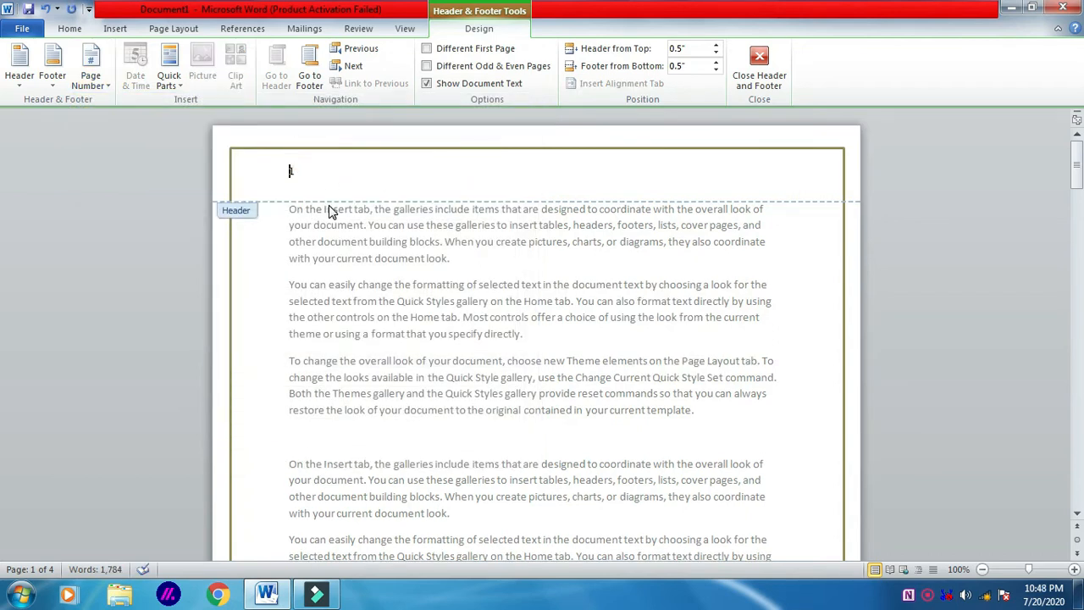
pyautogui.hotkey('ctrl', 'z')
pyautogui.click(291, 169)
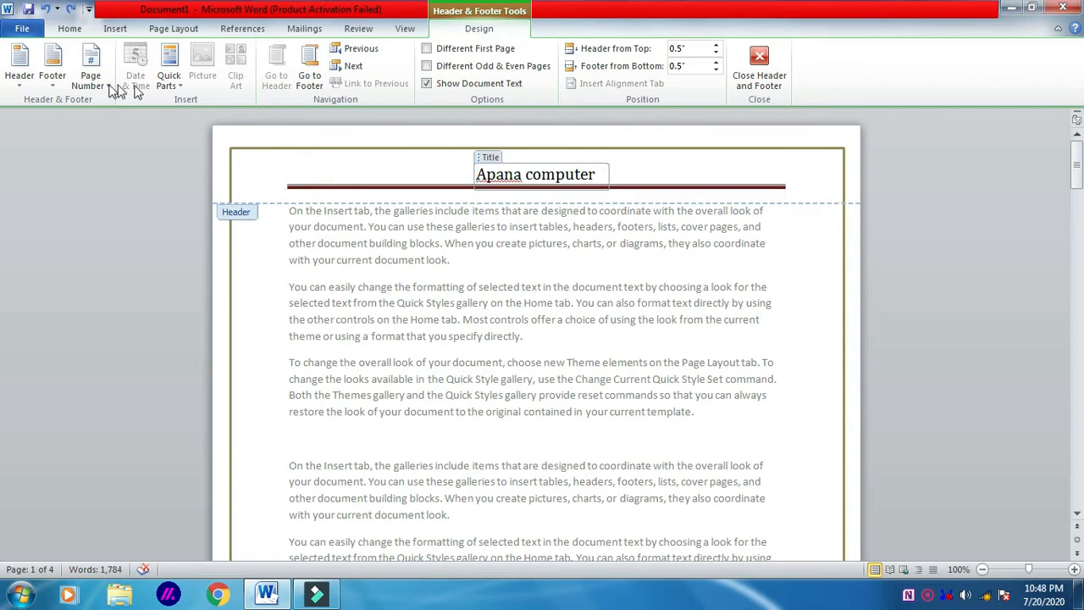
pyautogui.click(109, 87)
pyautogui.moveTo(121, 102)
pyautogui.click(308, 159)
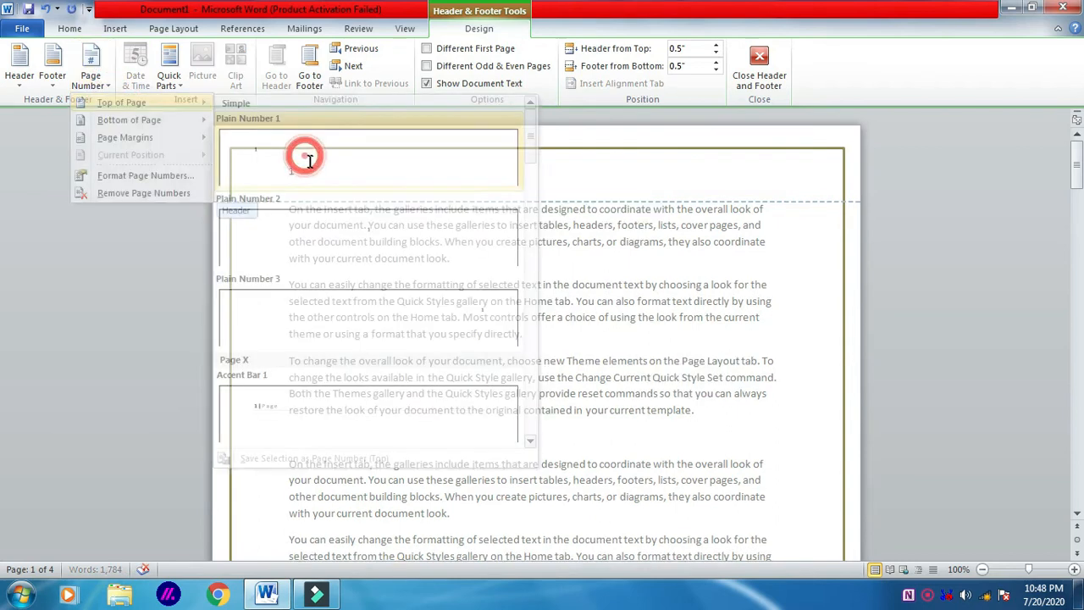
pyautogui.hotkey('ctrl', 'z')
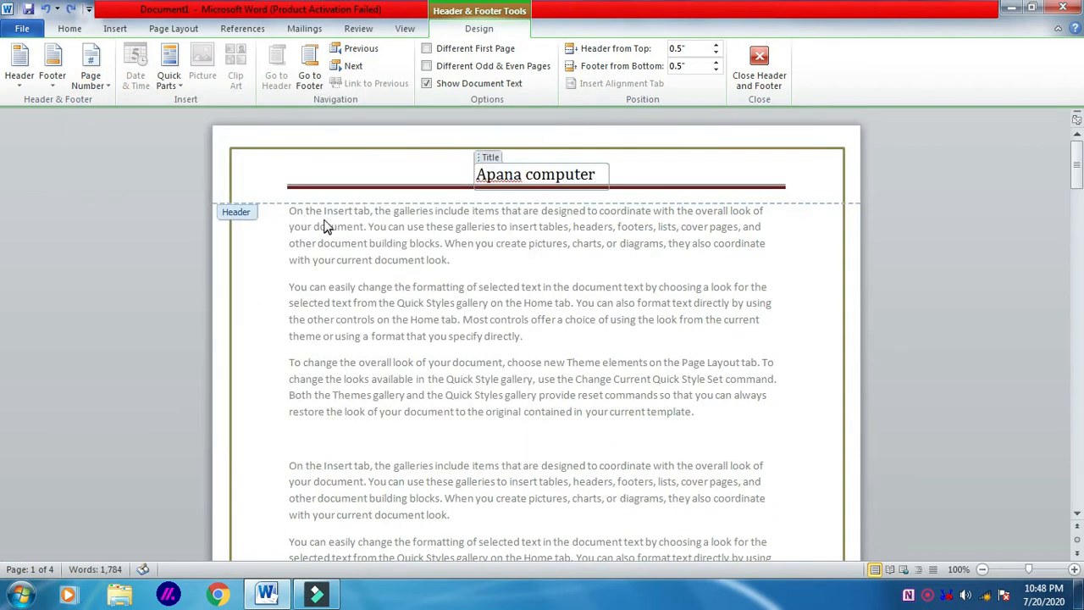
# Step: Insert the Accent Bar 1 page number at the bottom of the page and undo it
pyautogui.click(99, 91)
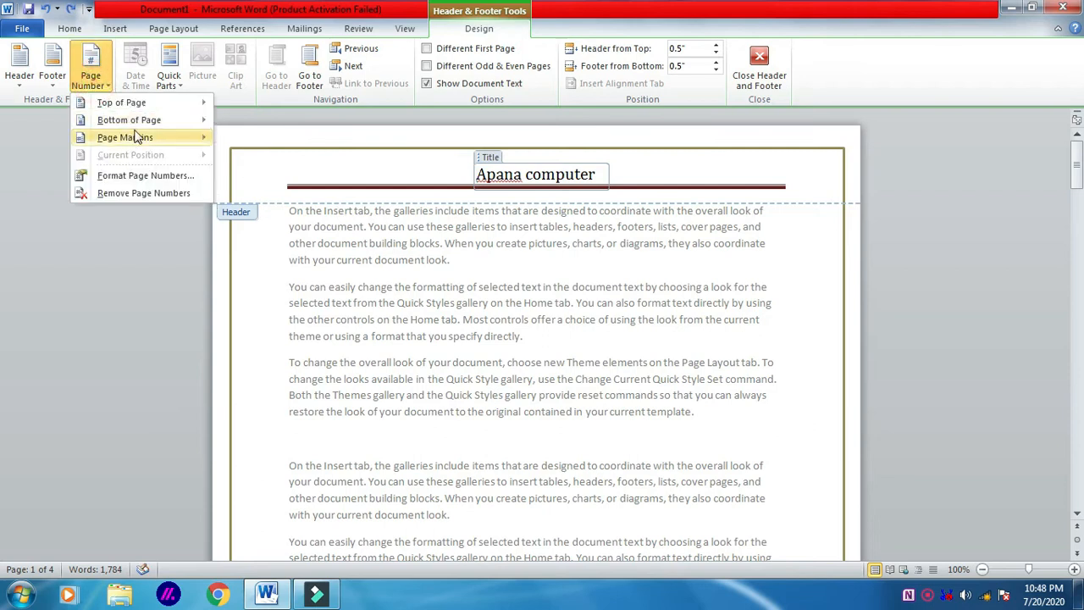
pyautogui.moveTo(131, 121)
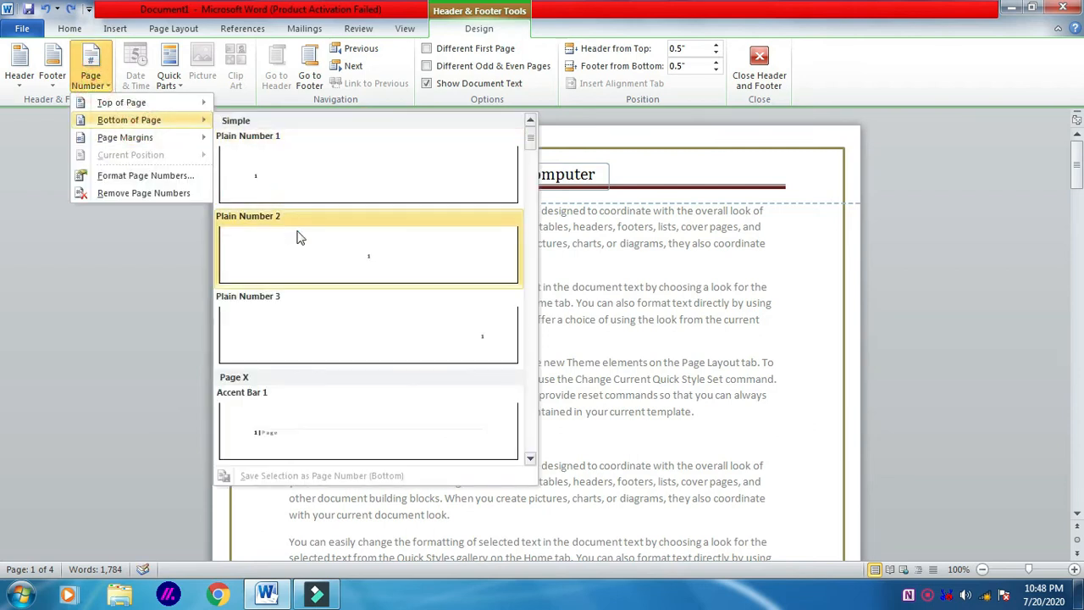
pyautogui.click(364, 430)
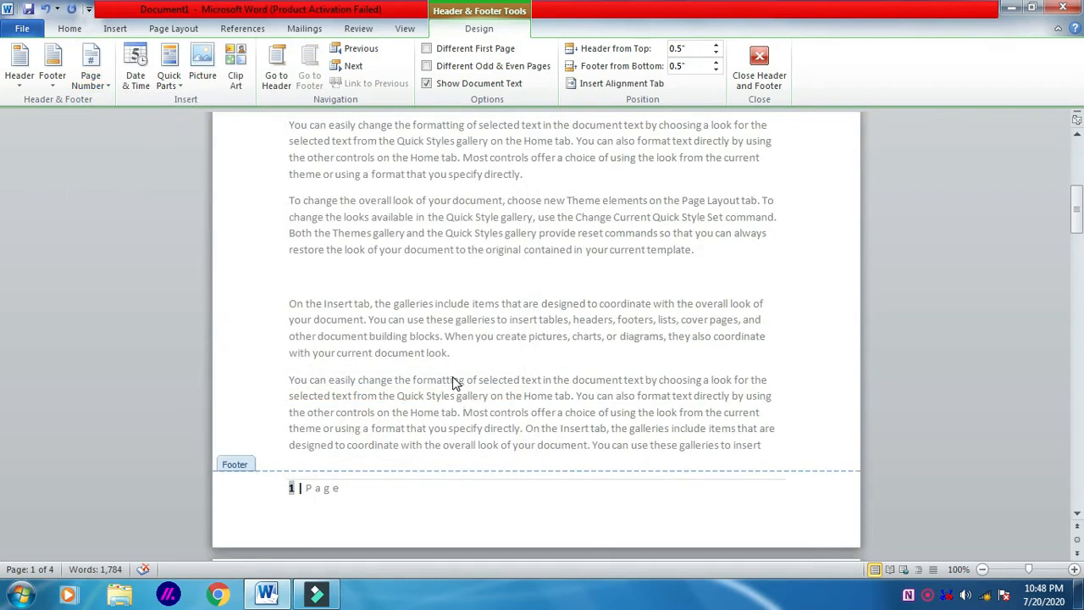
pyautogui.scroll(3, 455, 383)
# Step: Examine the number formats offered for page numbers and the option for removing page numbers, without applying any
pyautogui.click(89, 83)
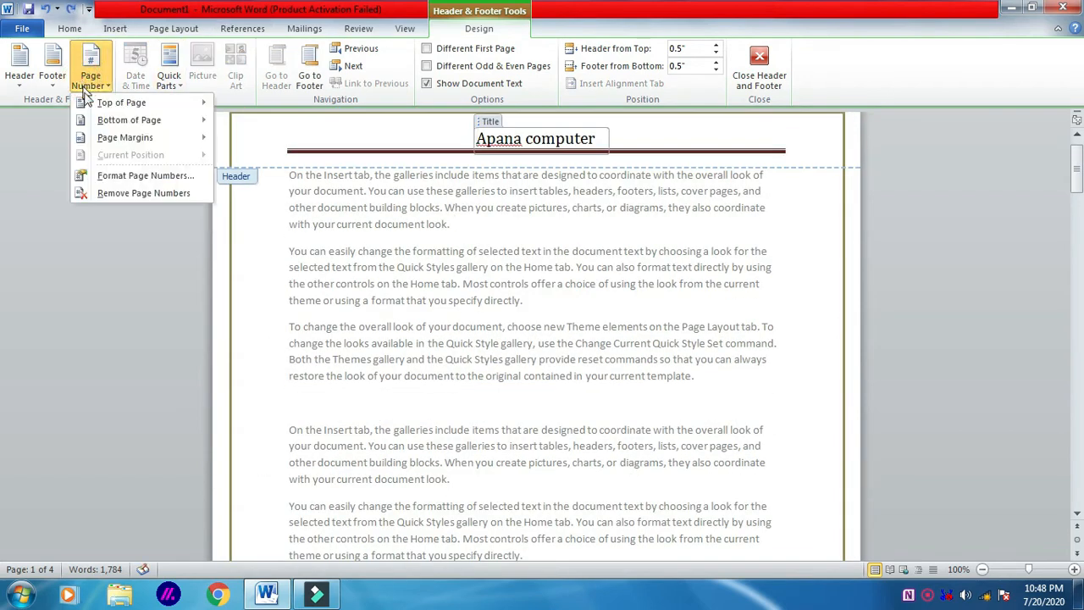
pyautogui.click(127, 177)
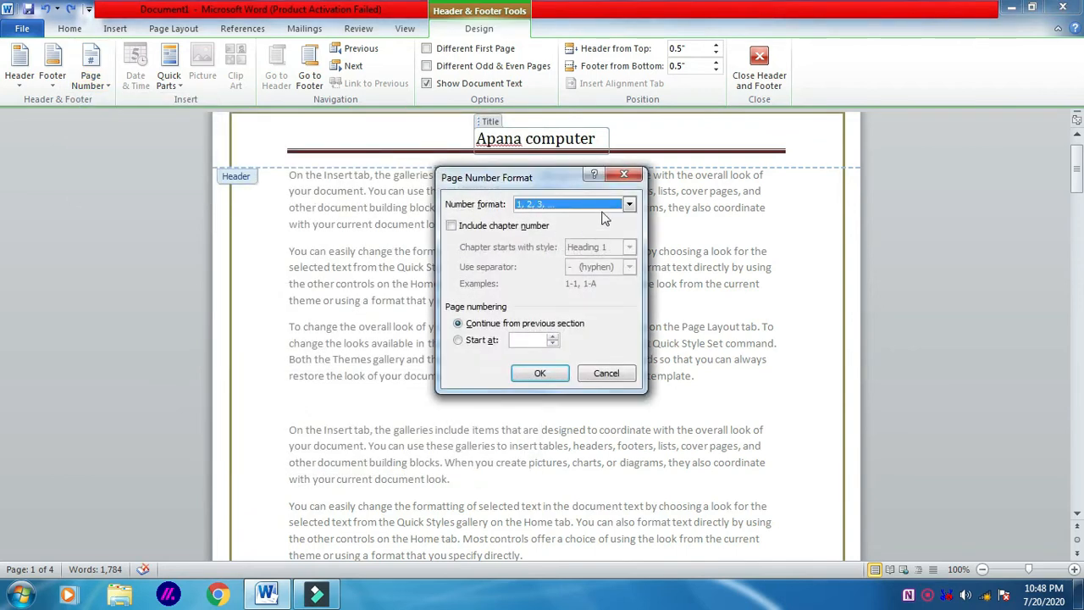
pyautogui.click(629, 207)
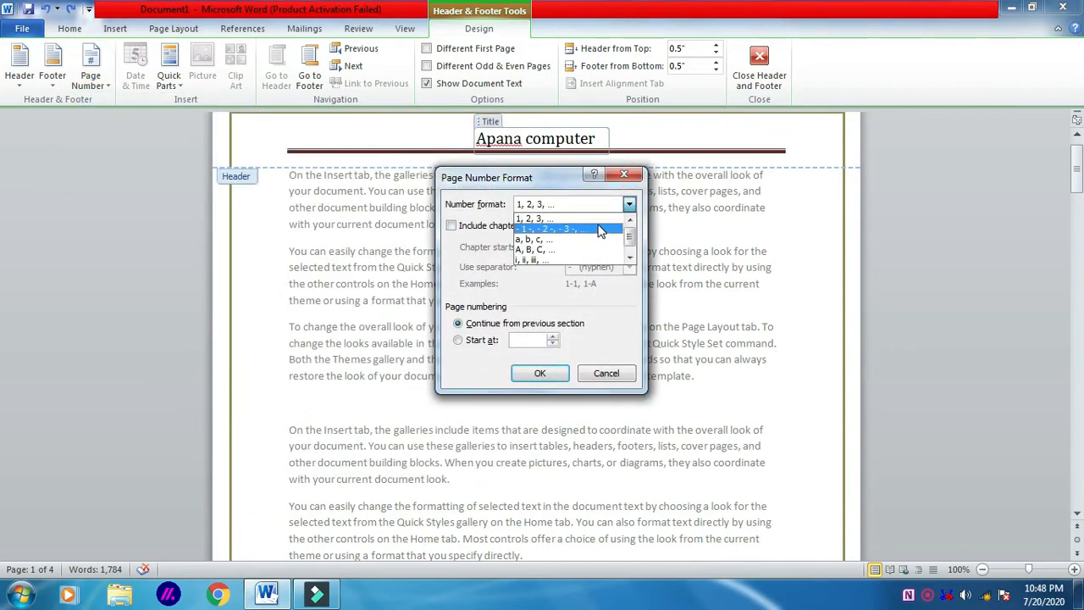
pyautogui.scroll(-1, 597, 237)
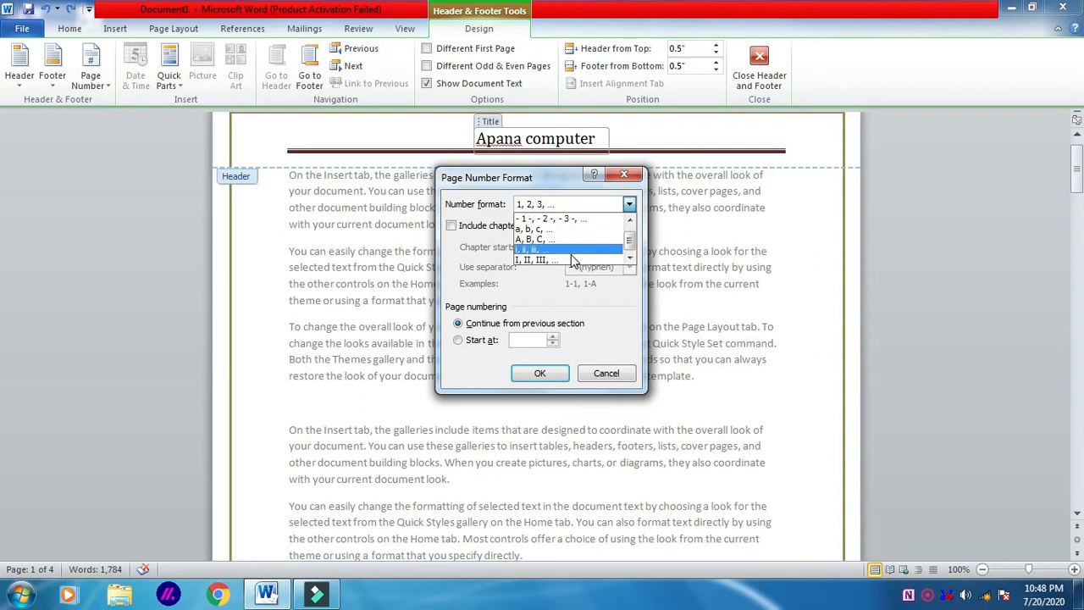
pyautogui.click(624, 179)
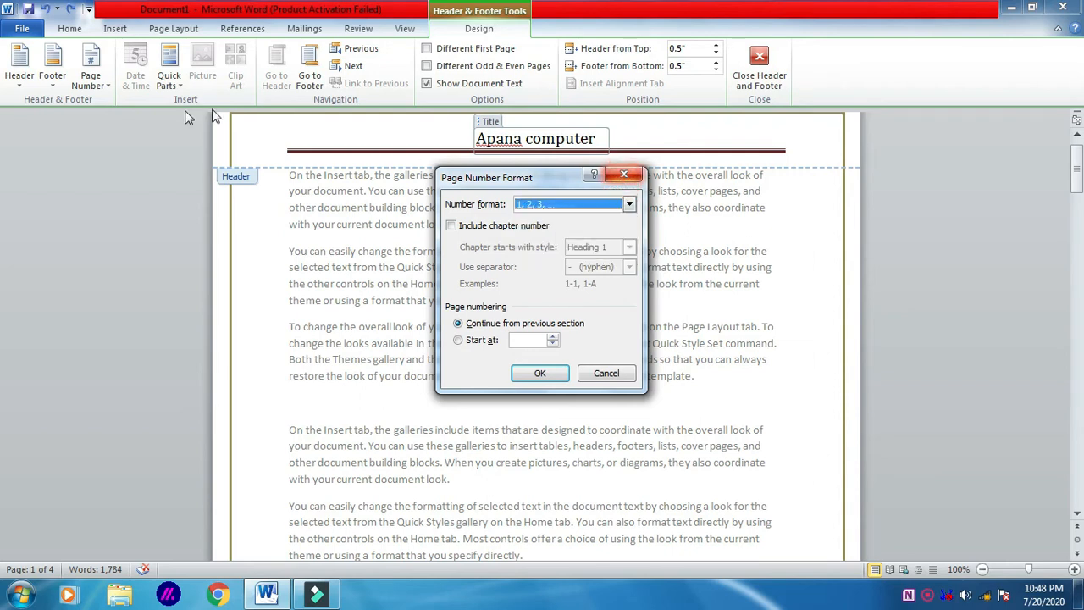
pyautogui.click(88, 81)
pyautogui.click(624, 175)
pyautogui.click(91, 74)
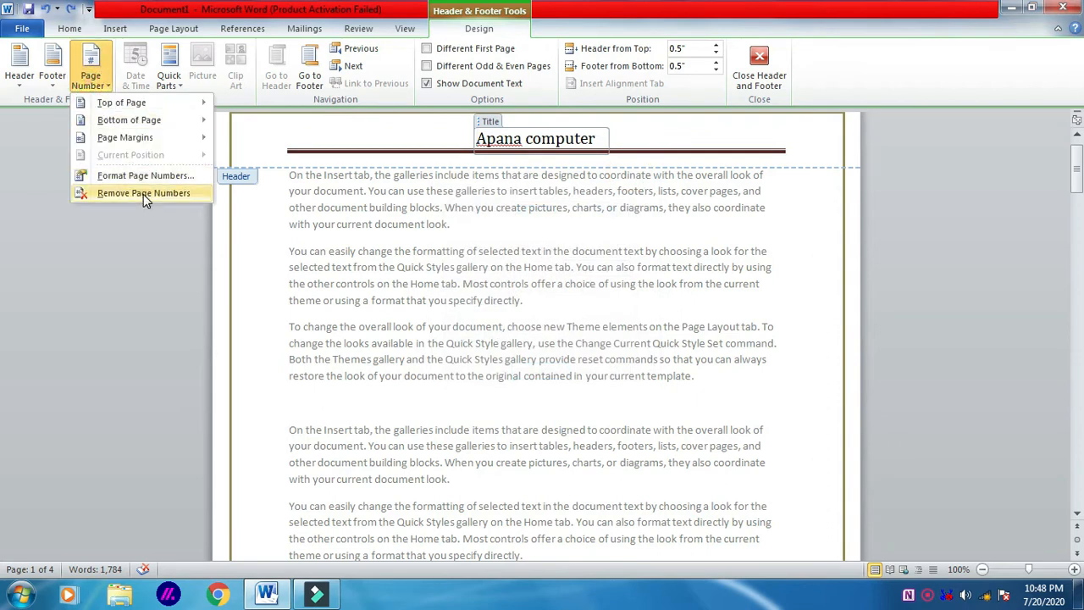
pyautogui.click(266, 140)
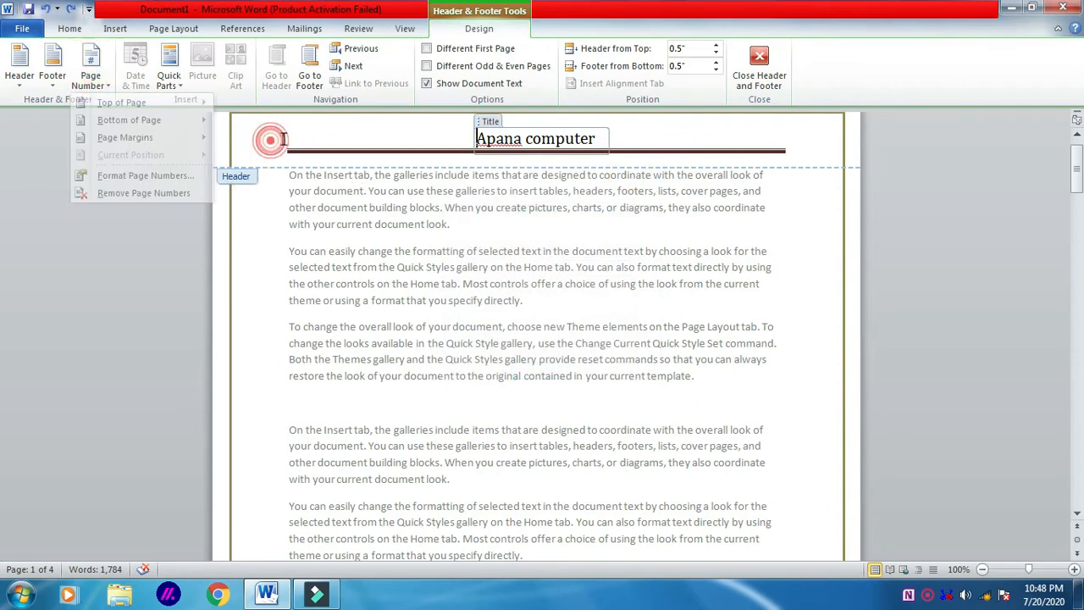
# Step: Insert the AC AutoText entry into the header's title field
pyautogui.click(351, 164)
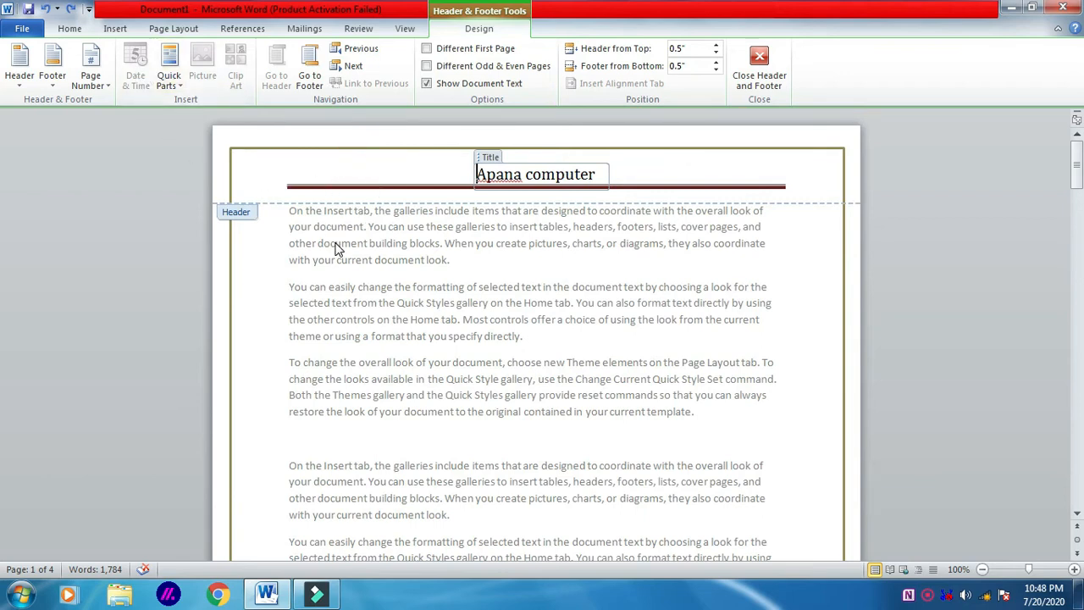
pyautogui.click(182, 90)
pyautogui.moveTo(203, 103)
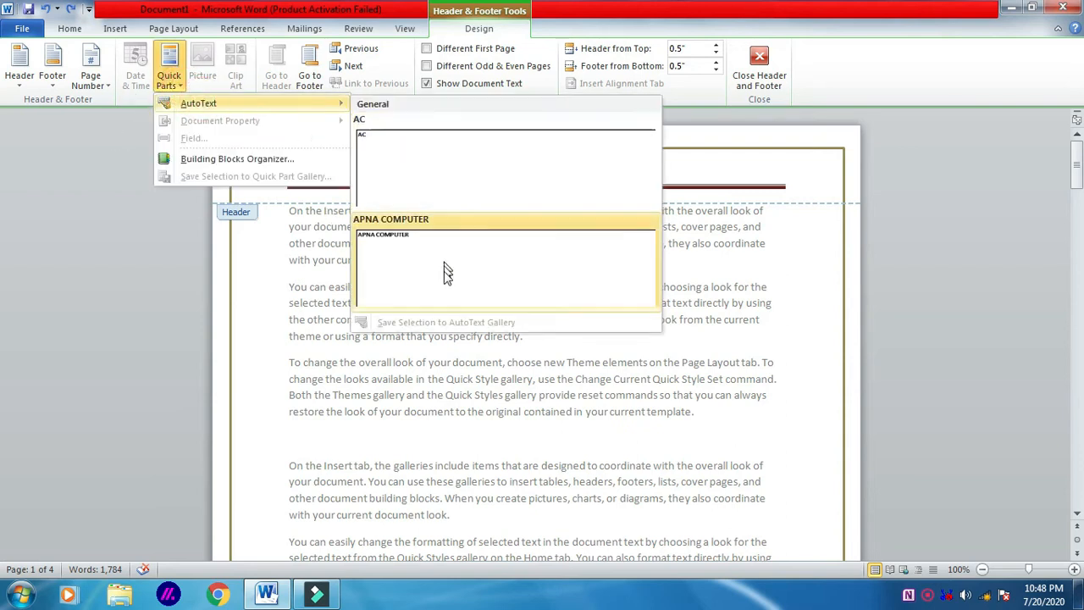
pyautogui.click(439, 180)
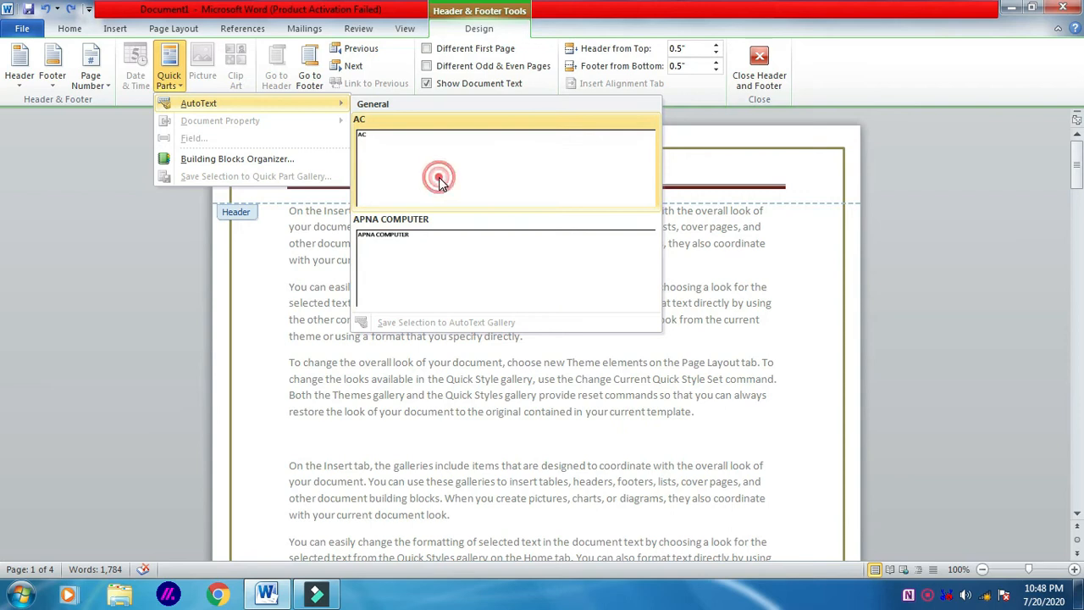
# Step: Replace the header's title with the APNA COMPUTER AutoText entry
pyautogui.click(169, 78)
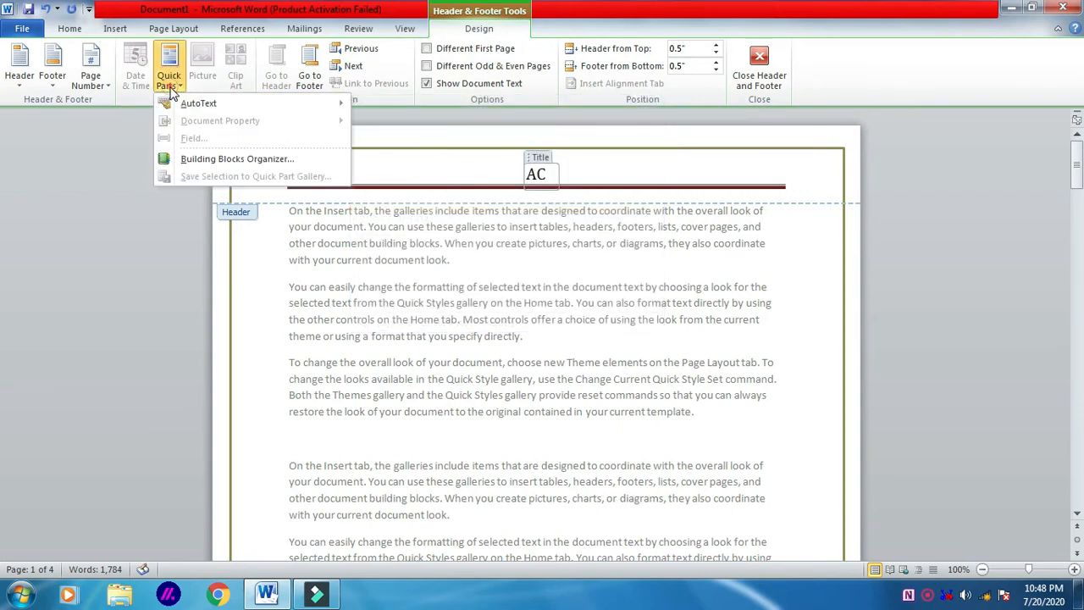
pyautogui.click(246, 106)
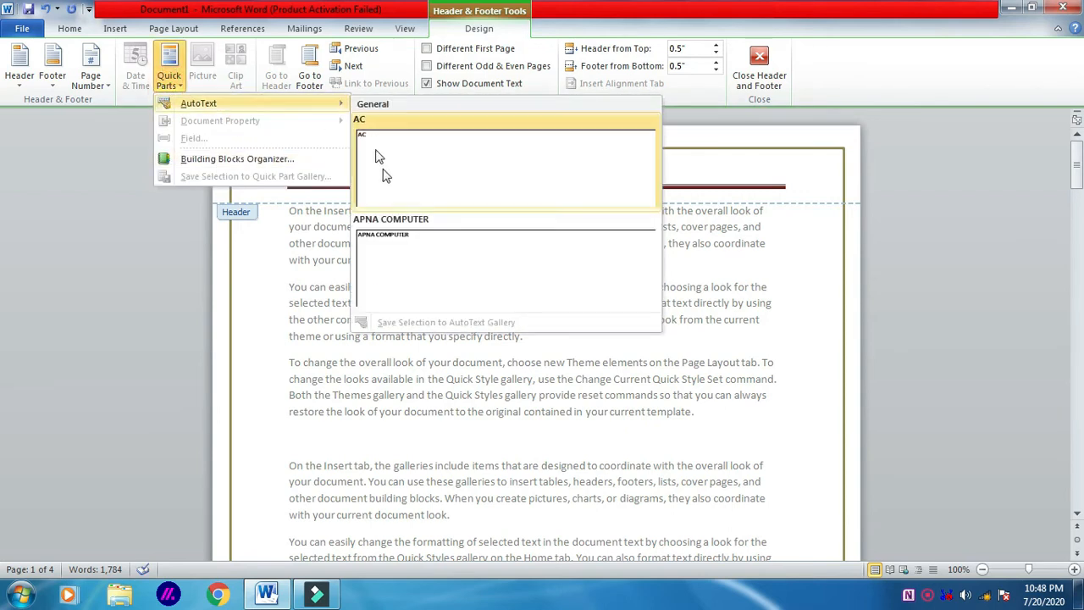
pyautogui.click(399, 242)
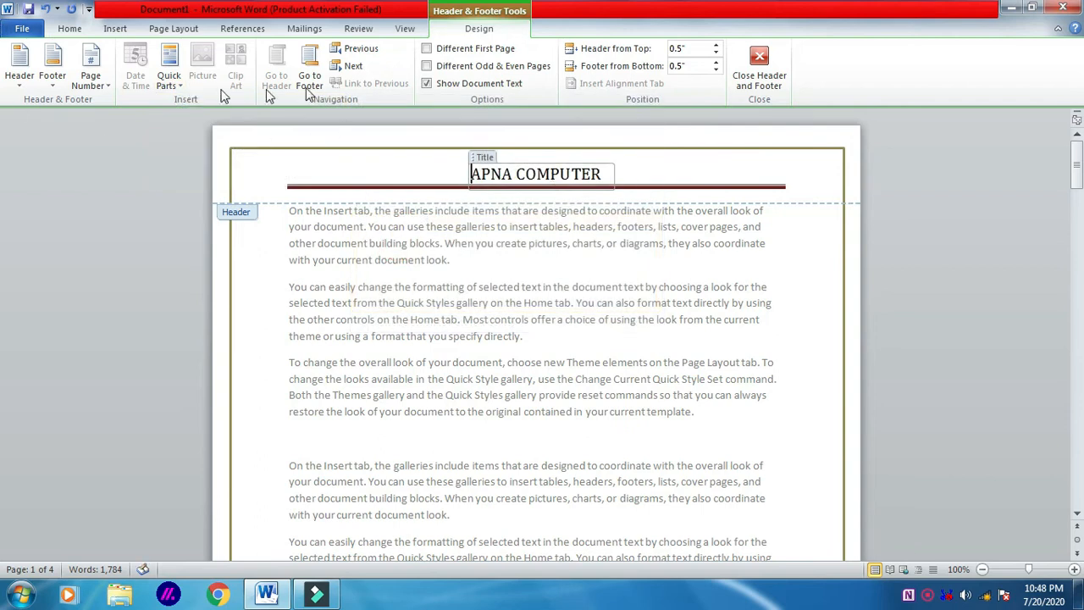
pyautogui.click(169, 80)
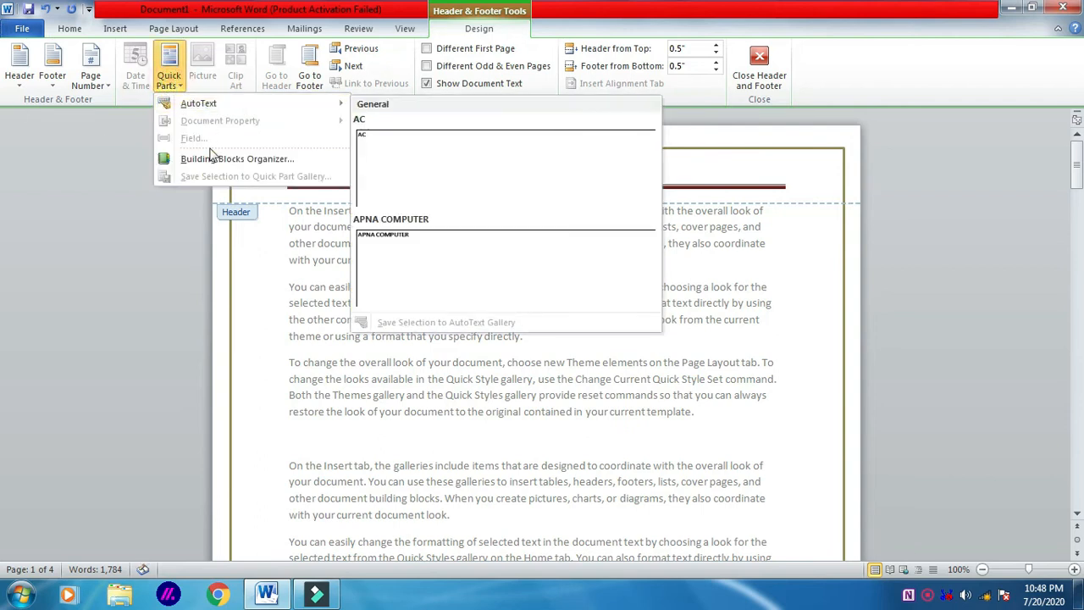
pyautogui.click(203, 72)
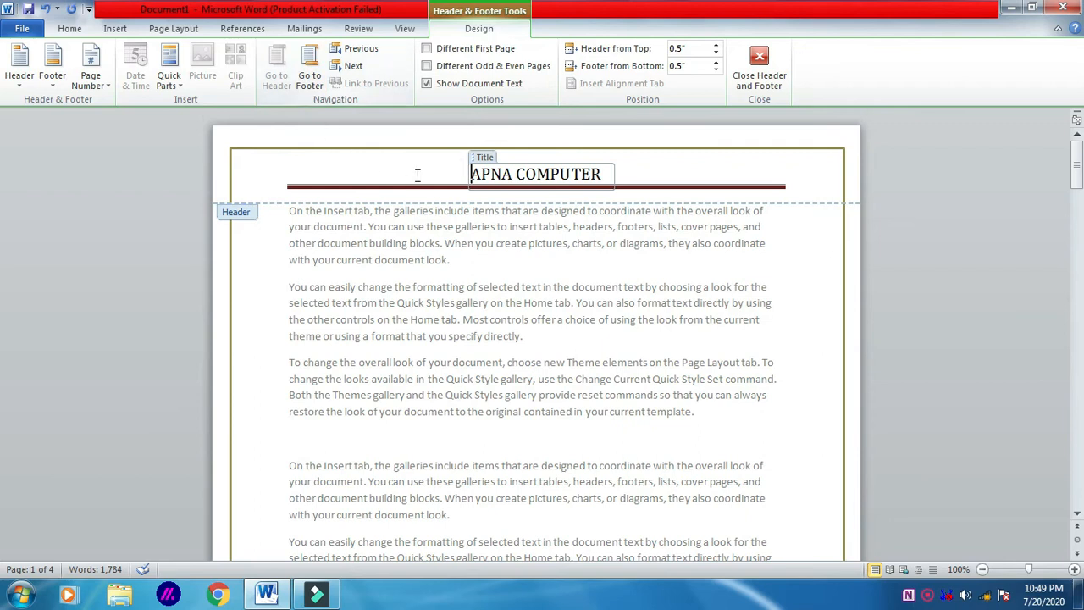
# Step: Switch back and forth between the header and footer of page 1, ending in the header
pyautogui.click(311, 67)
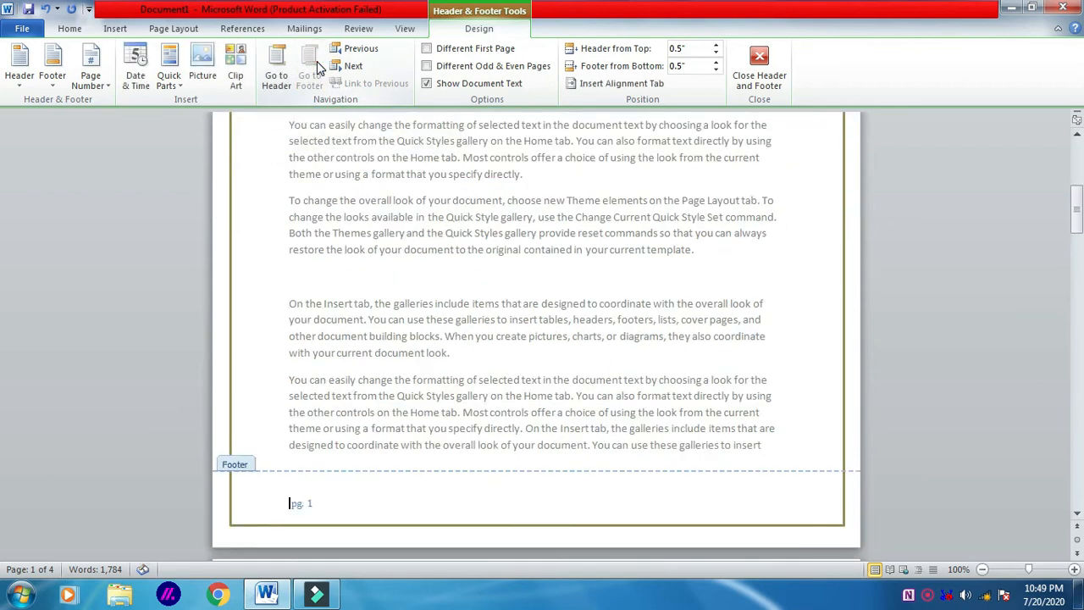
pyautogui.click(280, 72)
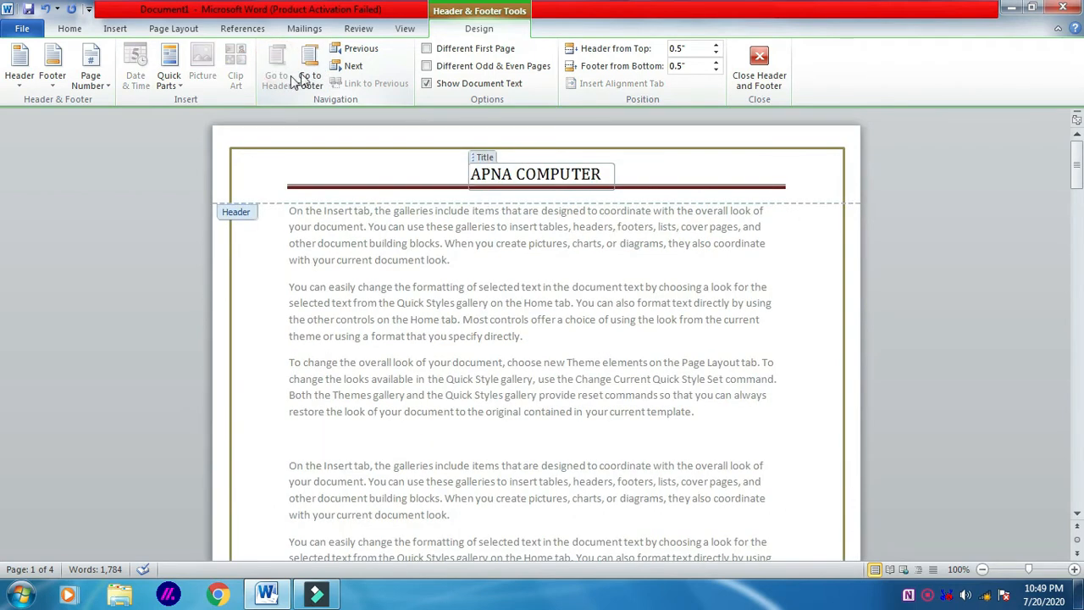
pyautogui.click(310, 72)
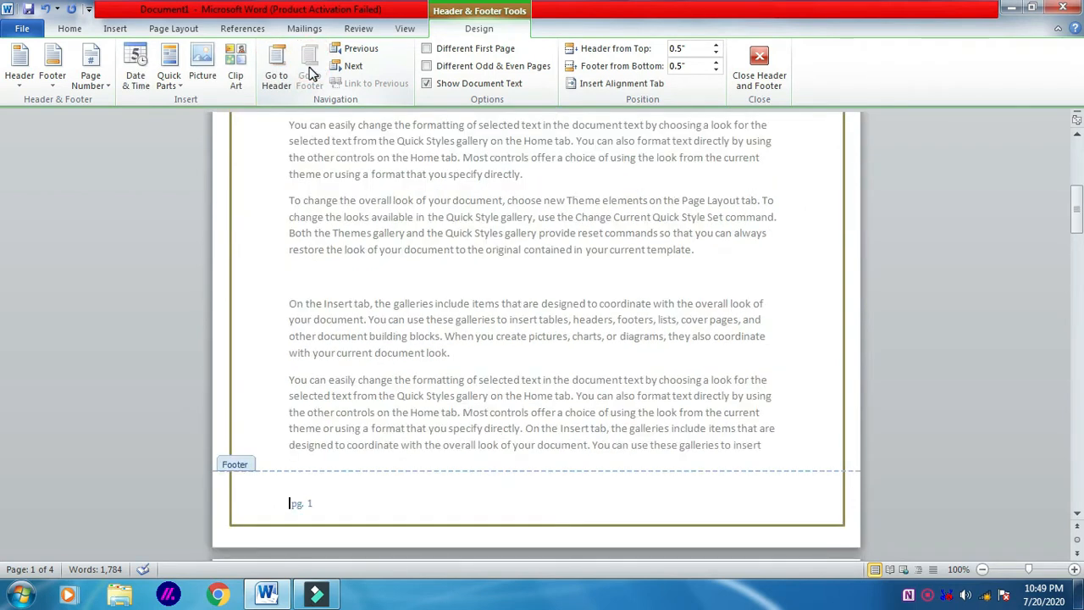
pyautogui.click(278, 69)
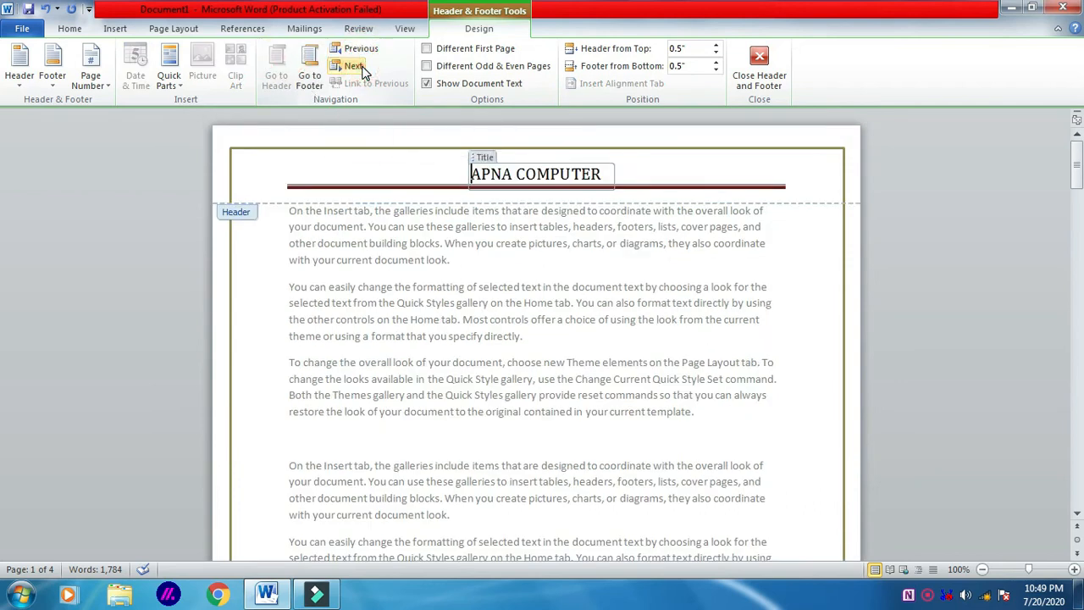
# Step: Go to the header on page 2 and try moving to the previous header
pyautogui.scroll(-3, 382, 186)
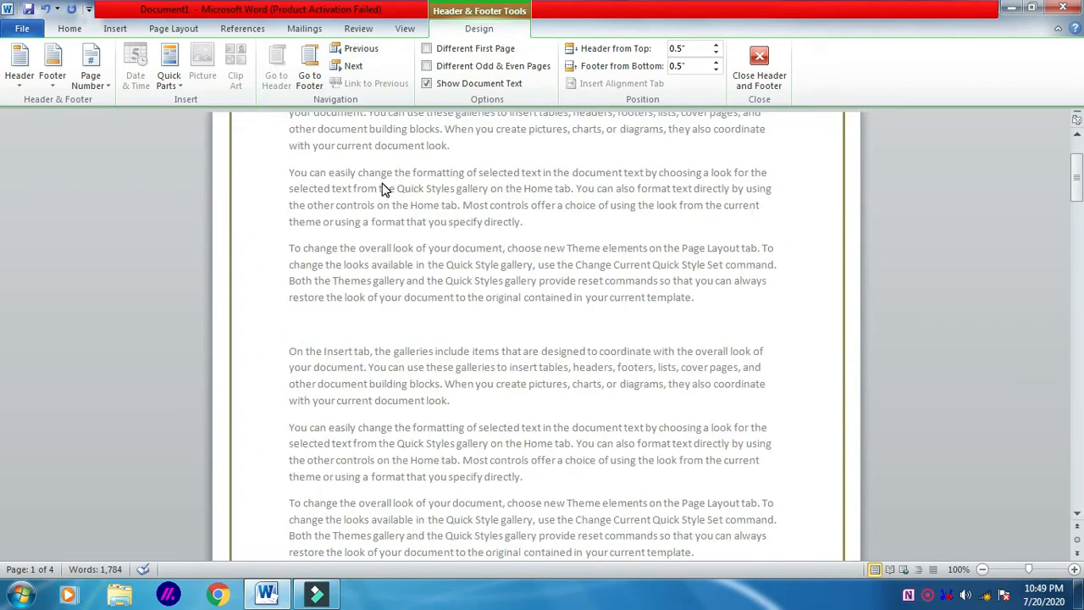
pyautogui.scroll(-10, 382, 188)
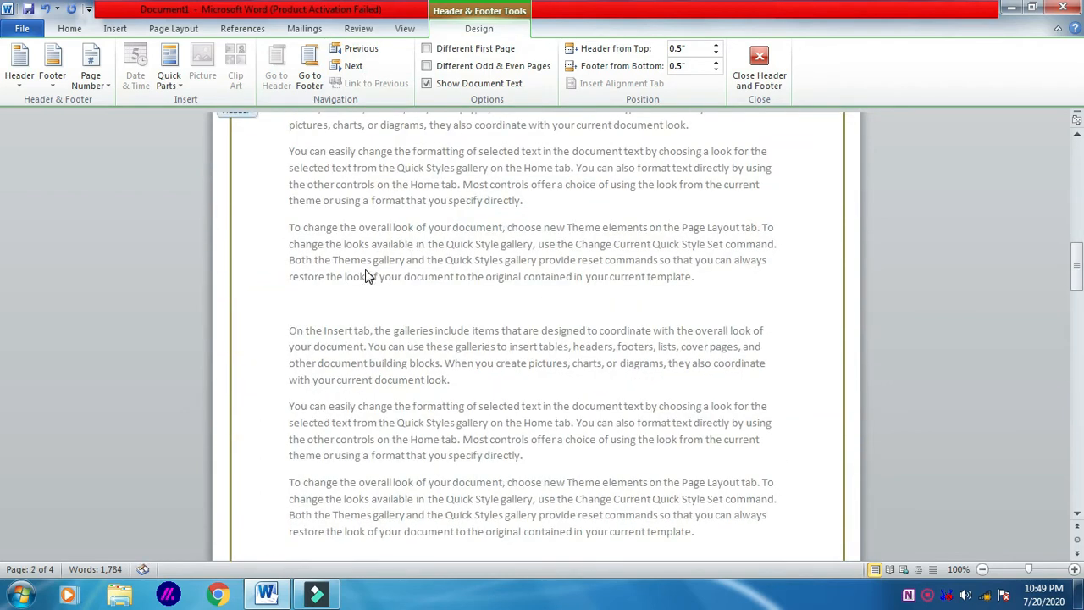
pyautogui.scroll(3, 369, 254)
pyautogui.click(371, 181)
pyautogui.click(354, 48)
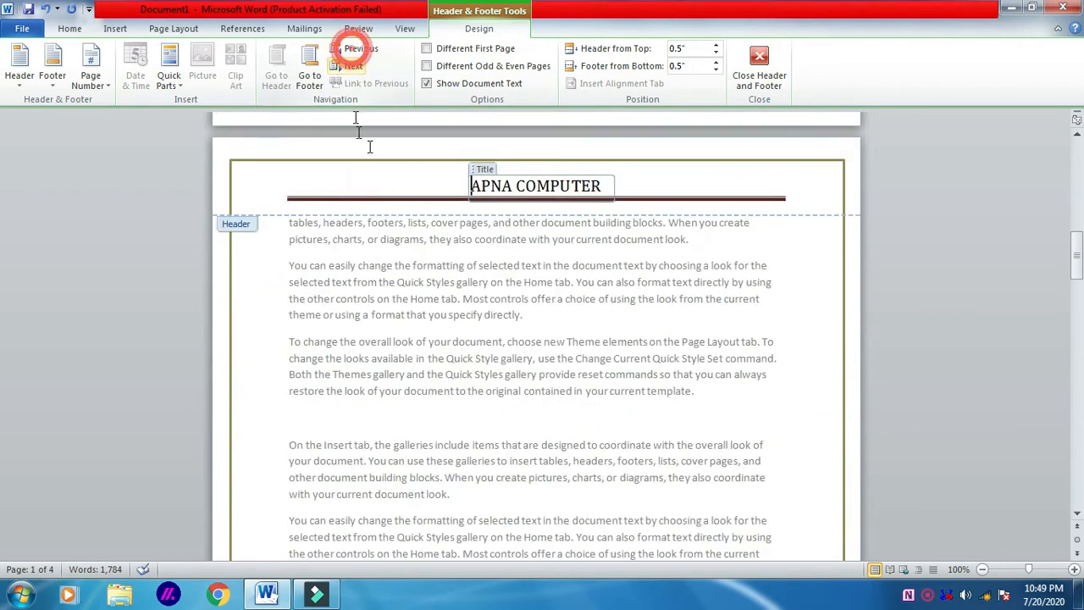
# Step: Switch between the footer and header of page 2, trying the previous and next section navigation along the way
pyautogui.click(310, 80)
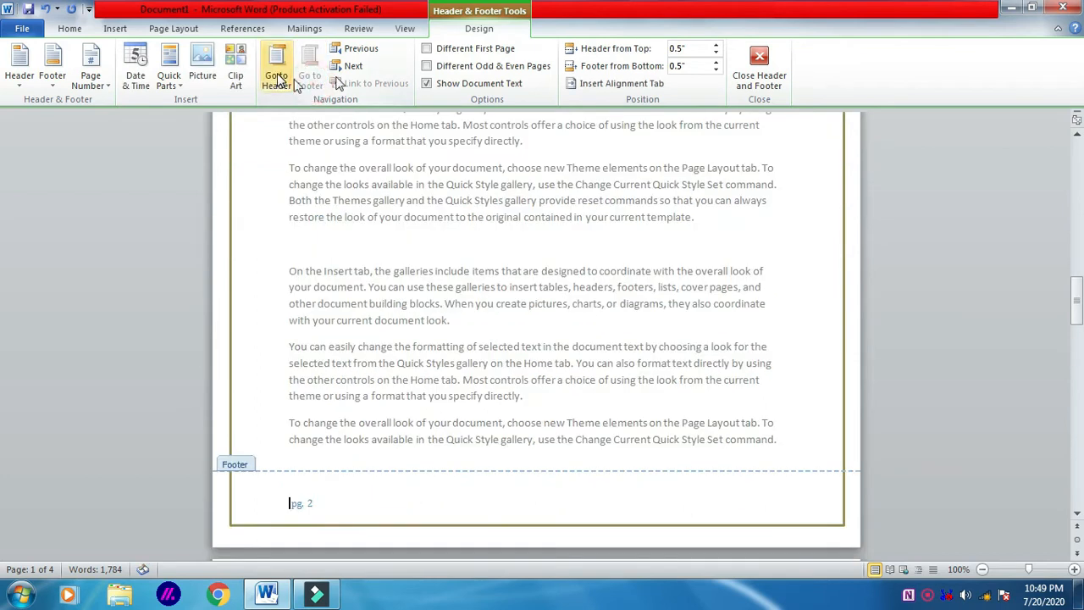
pyautogui.click(355, 53)
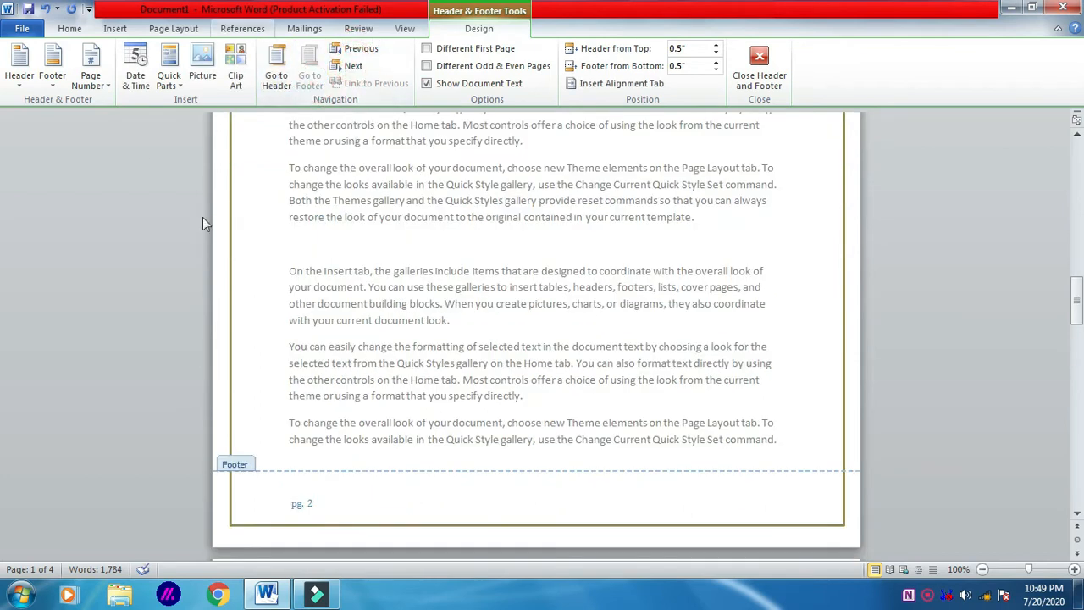
pyautogui.scroll(1, 370, 305)
pyautogui.click(277, 66)
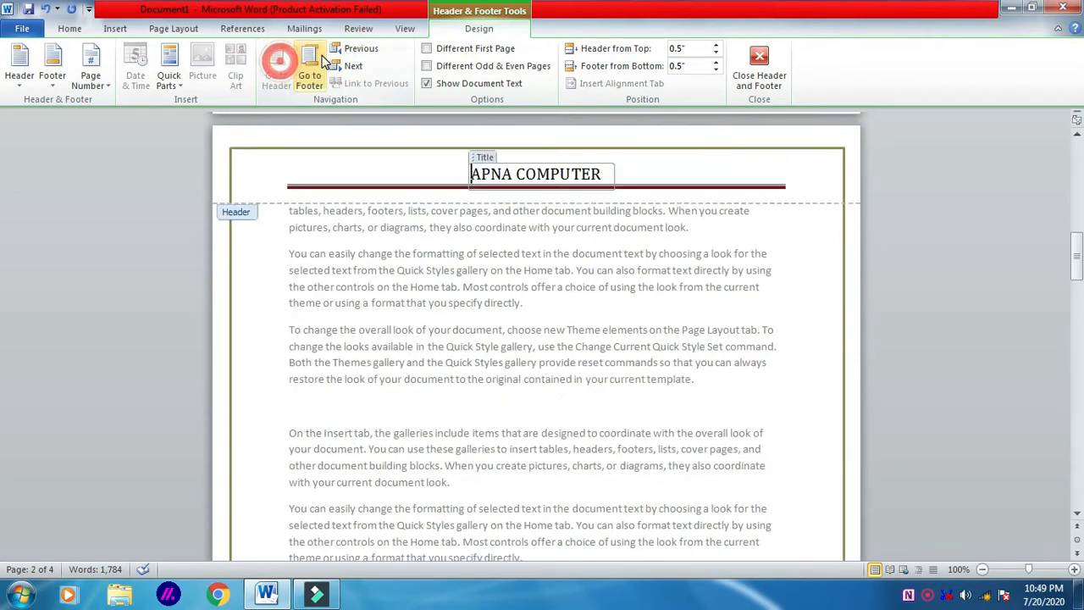
pyautogui.click(314, 61)
pyautogui.click(277, 61)
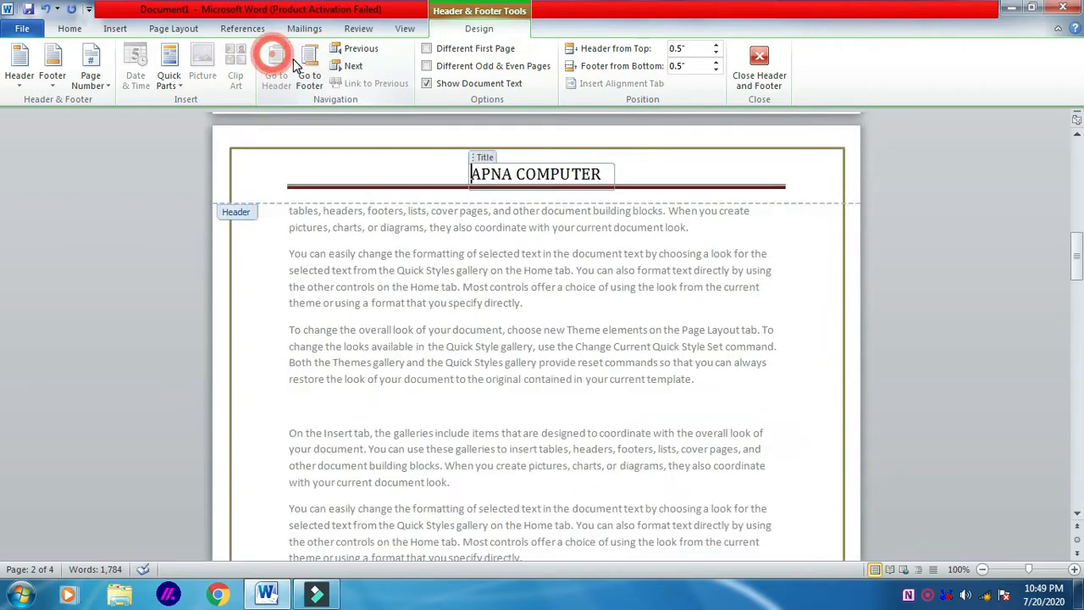
pyautogui.click(358, 68)
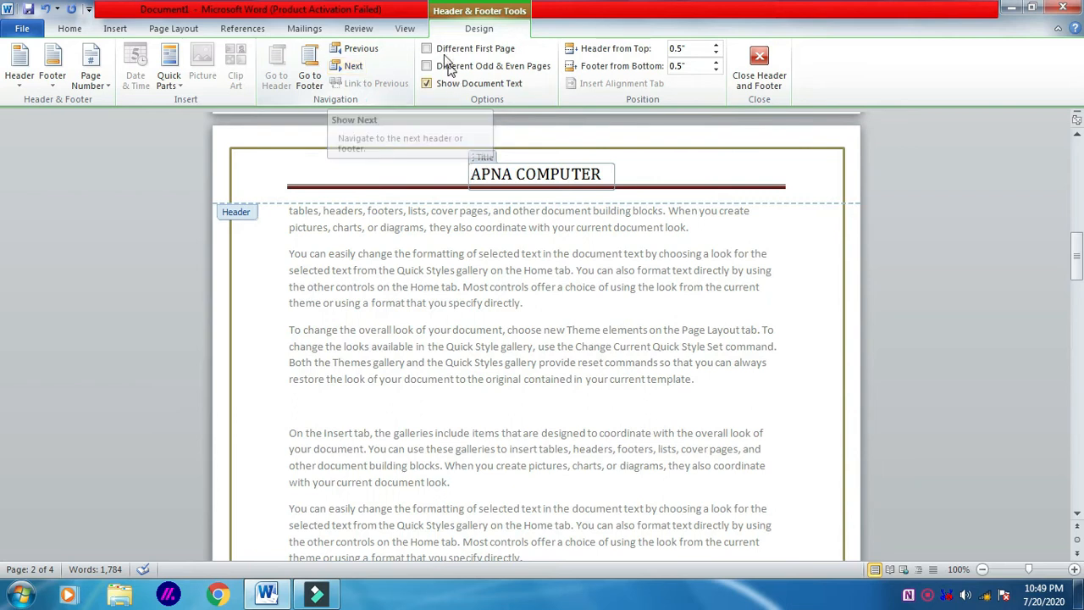
# Step: Enable Different First Page from page 1 and check the headers and footers on the following pages
pyautogui.scroll(10, 430, 266)
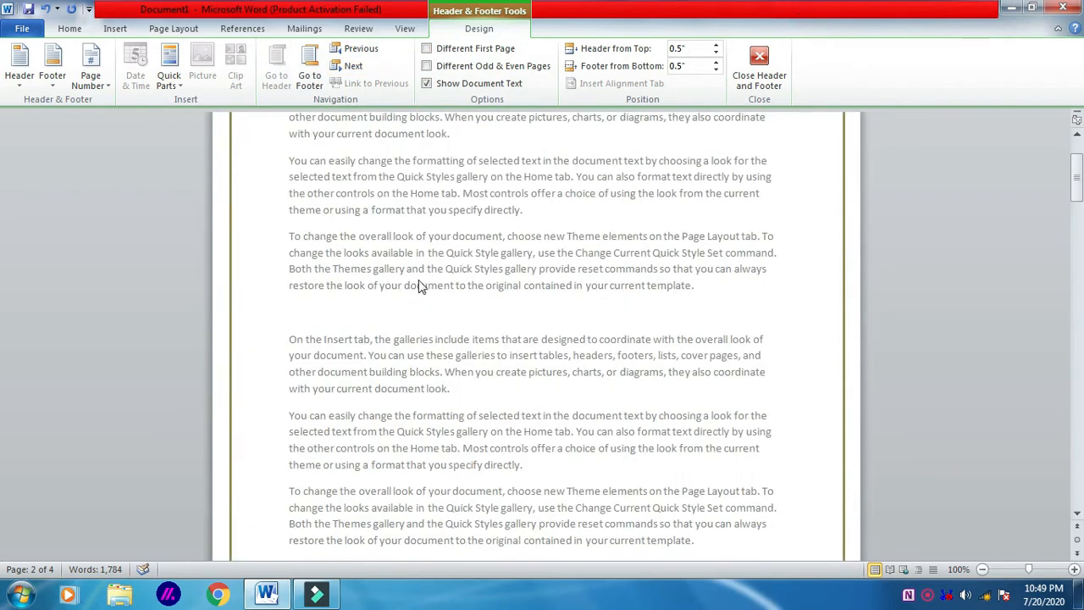
pyautogui.scroll(3, 911, 252)
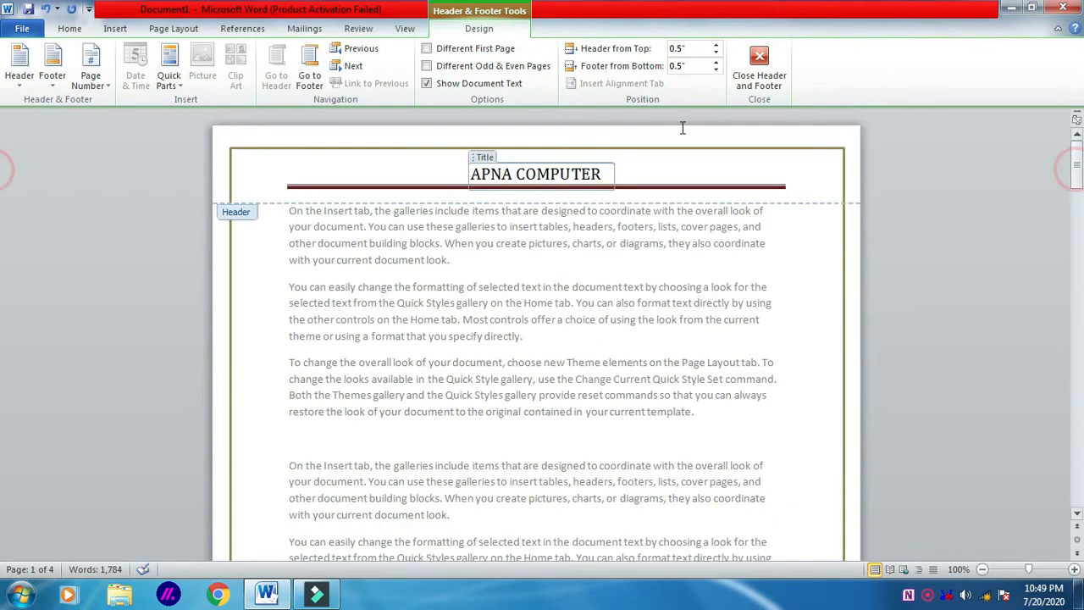
pyautogui.click(426, 48)
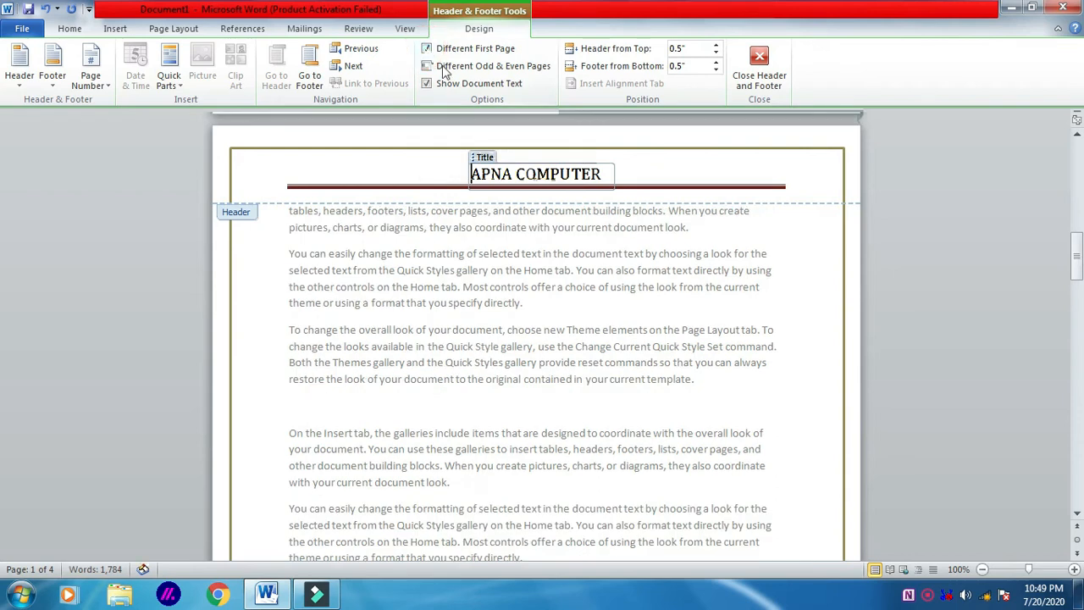
pyautogui.scroll(-13, 500, 313)
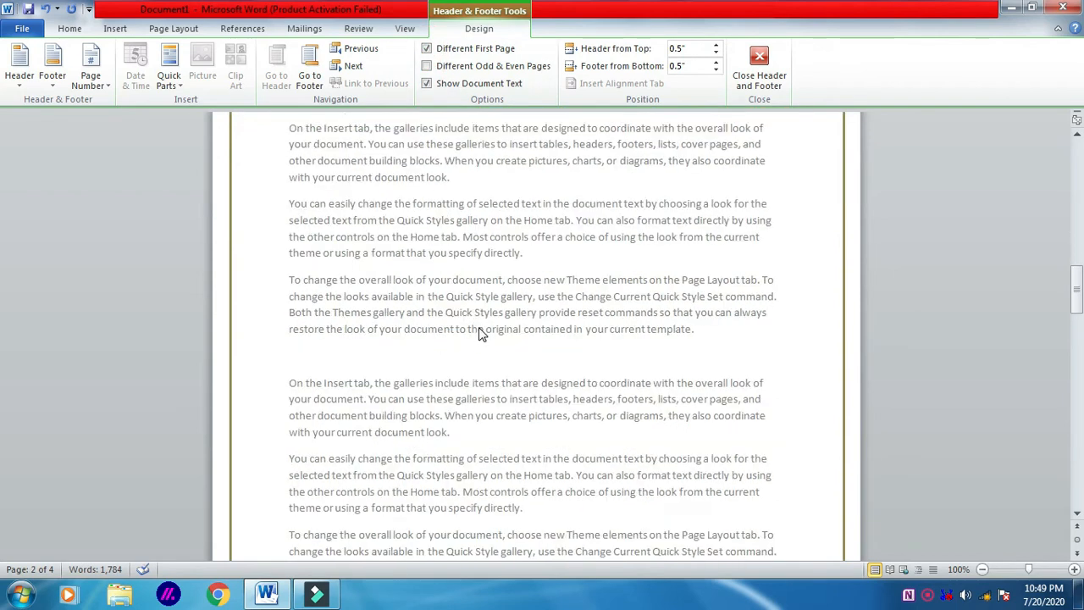
pyautogui.scroll(-3, 480, 330)
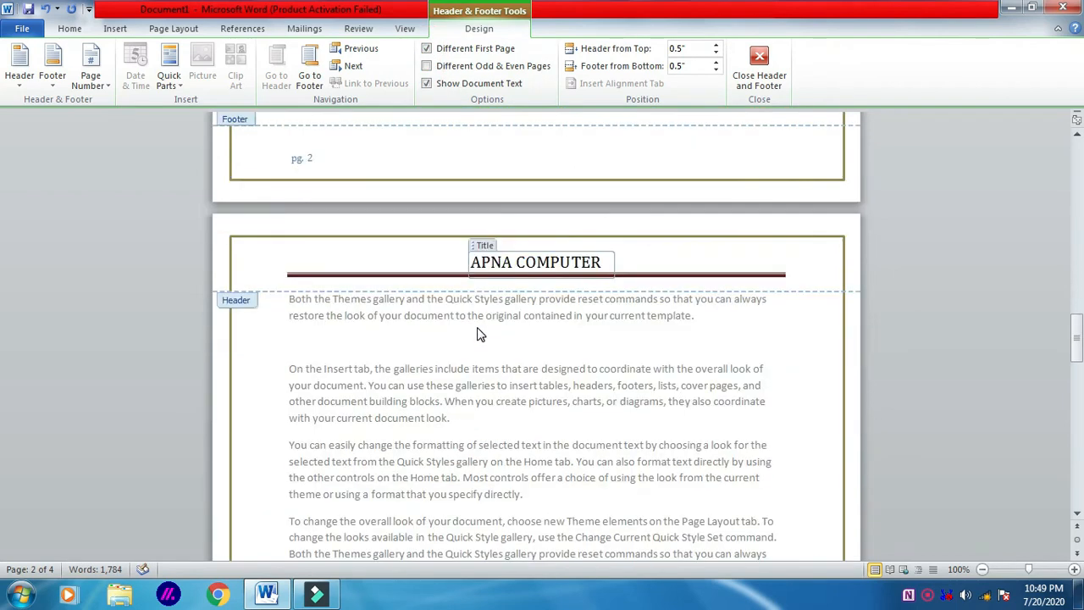
pyautogui.scroll(-18, 477, 327)
pyautogui.scroll(8, 451, 339)
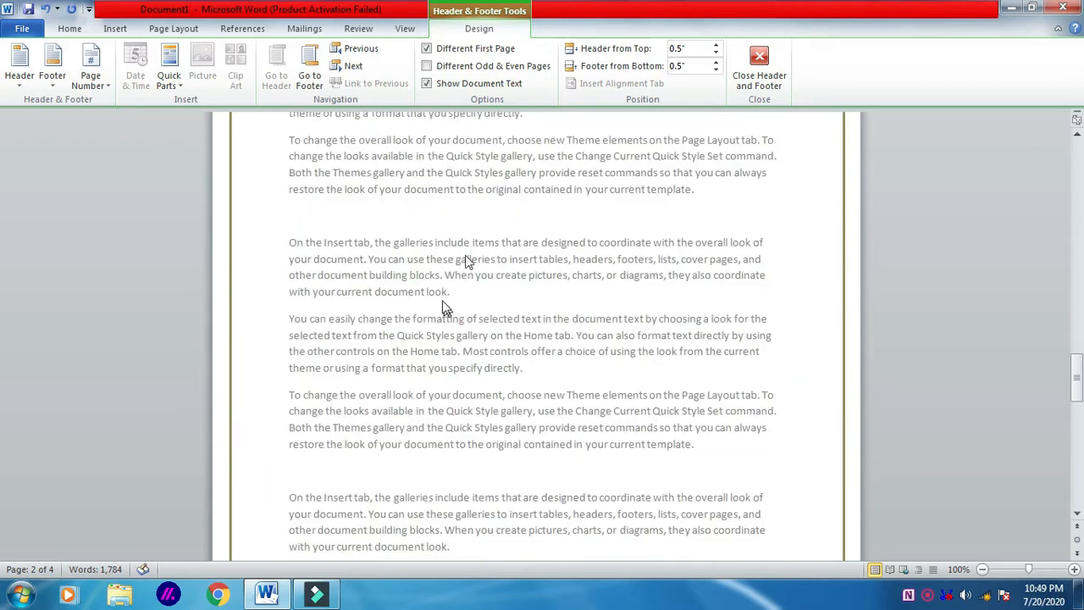
# Step: Turn off Different First Page, enable Different Odd & Even Pages, and compare the odd and even page headers and footers
pyautogui.click(428, 66)
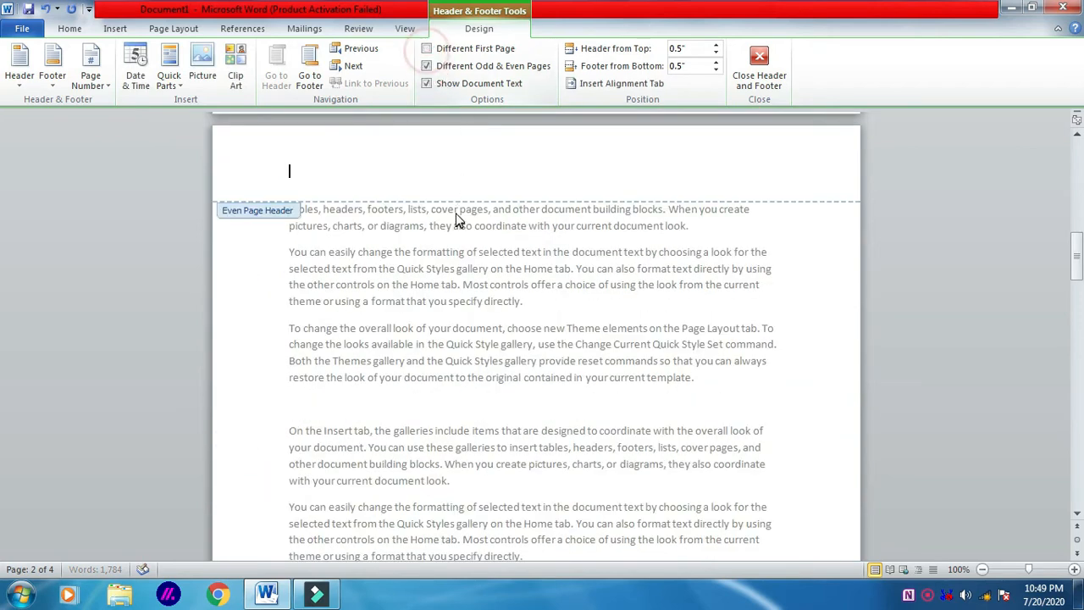
pyautogui.scroll(4, 461, 254)
pyautogui.scroll(15, 449, 254)
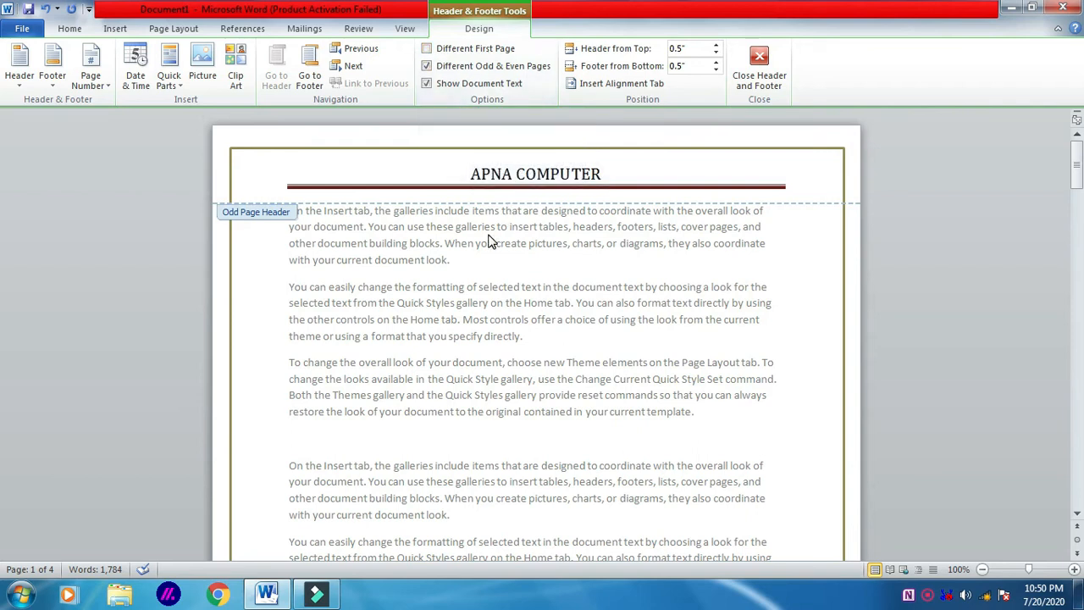
pyautogui.scroll(-4, 488, 242)
pyautogui.scroll(-18, 489, 242)
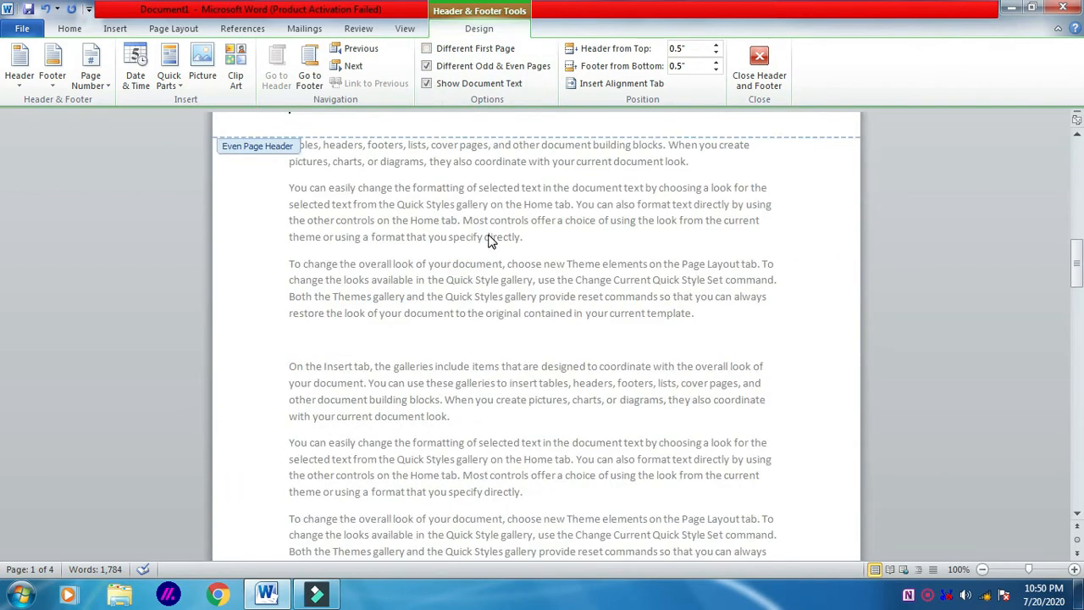
pyautogui.scroll(-3, 488, 242)
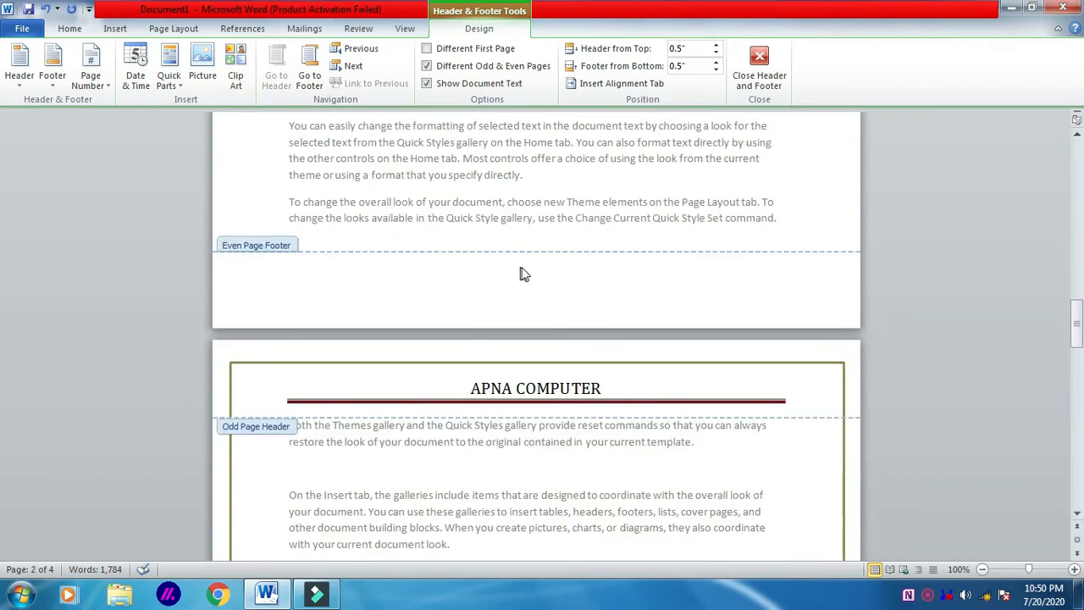
pyautogui.scroll(2, 523, 273)
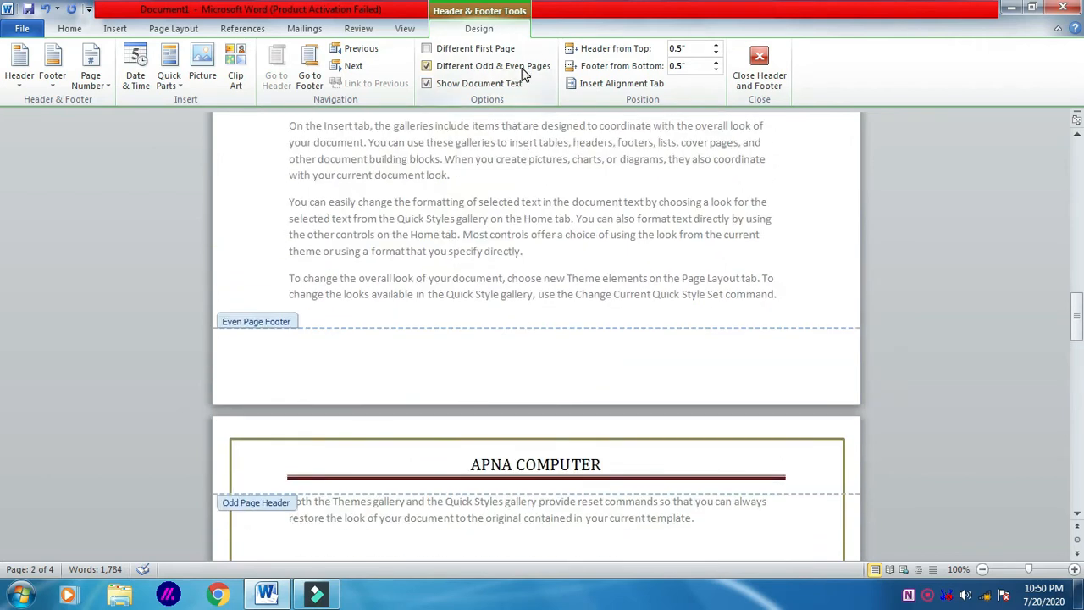
# Step: Enable Different First Page alongside Different Odd & Even Pages and compare the headers from the first page through page 3
pyautogui.click(430, 53)
pyautogui.scroll(5, 514, 293)
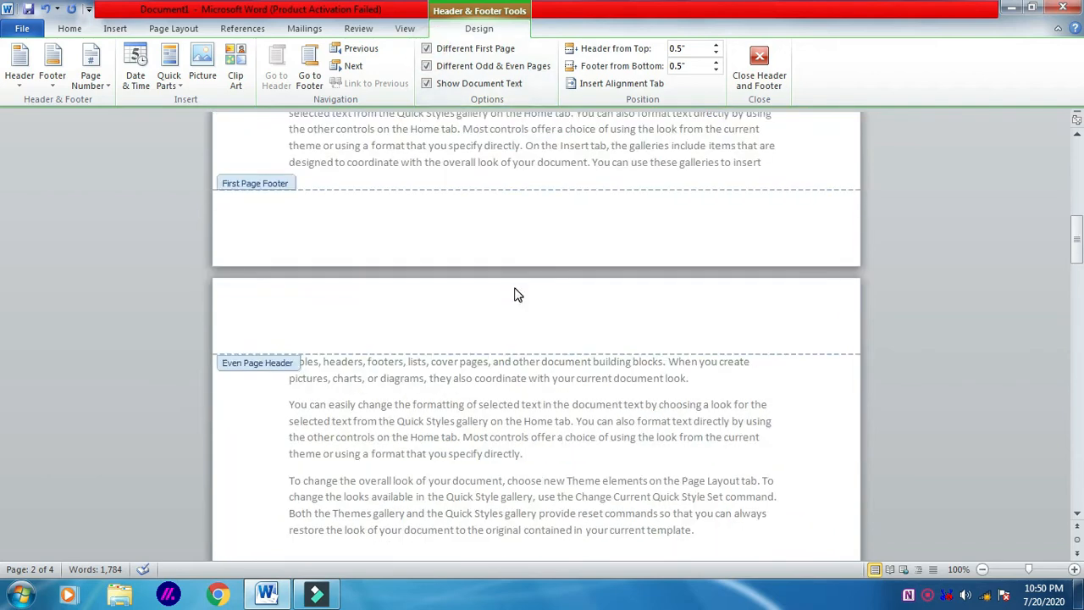
pyautogui.scroll(15, 516, 293)
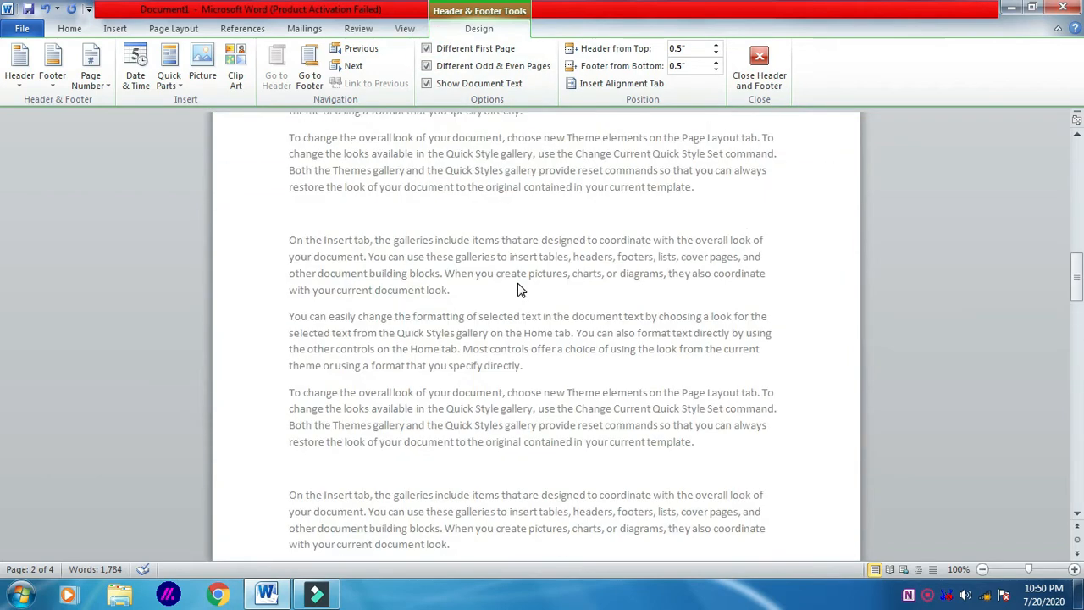
pyautogui.scroll(20, 512, 297)
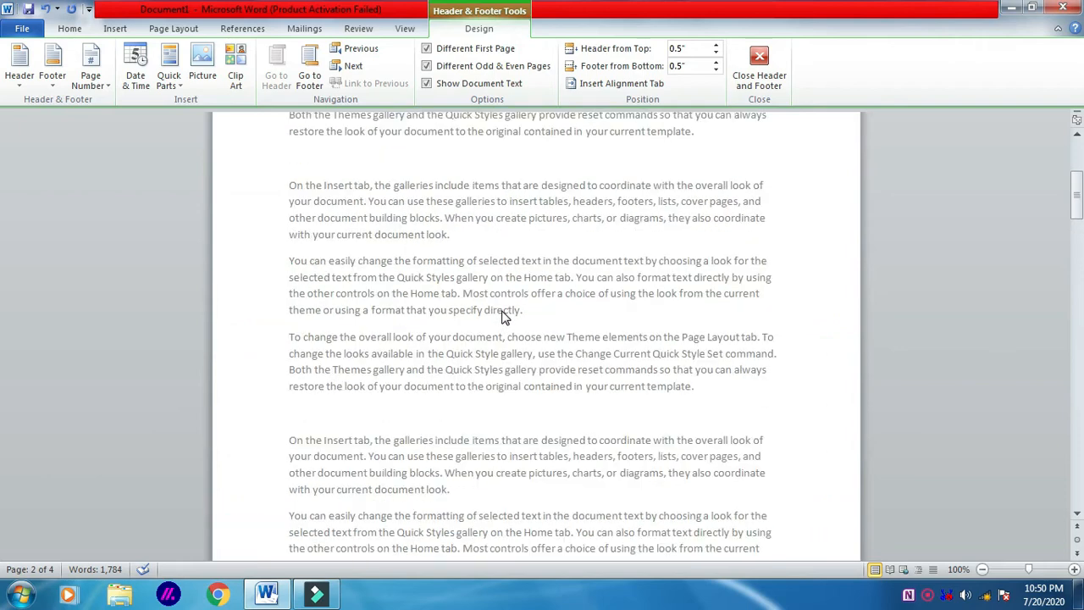
pyautogui.scroll(1, 505, 318)
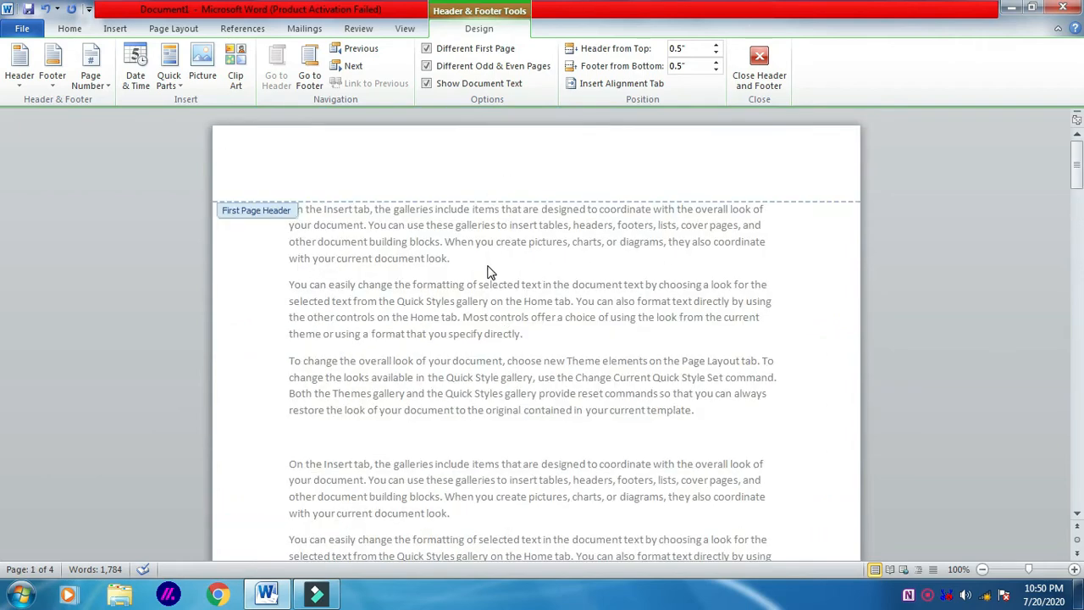
pyautogui.scroll(-20, 489, 271)
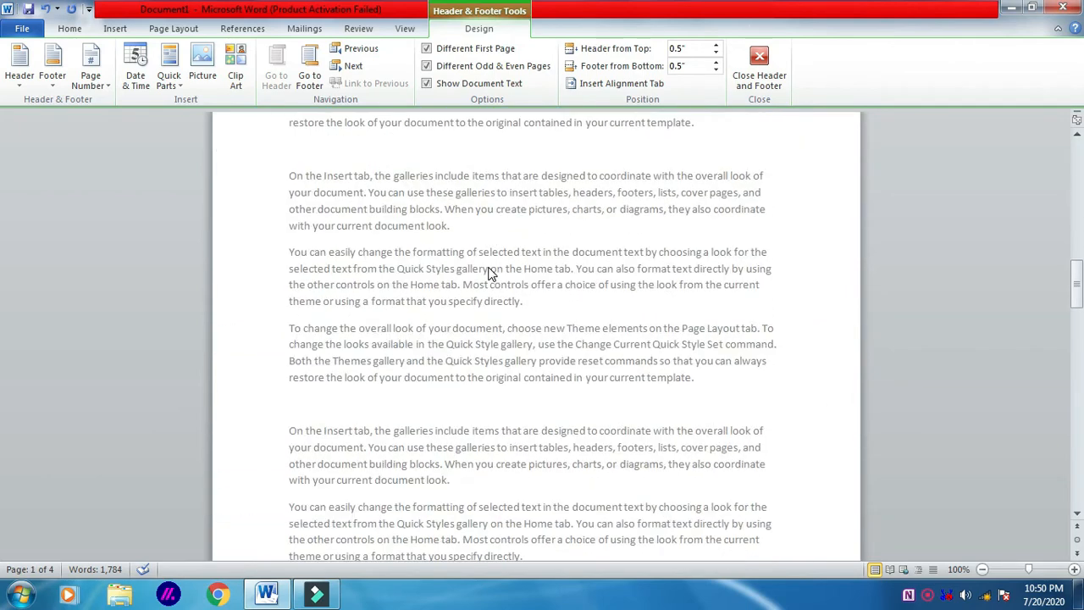
pyautogui.scroll(-7, 490, 272)
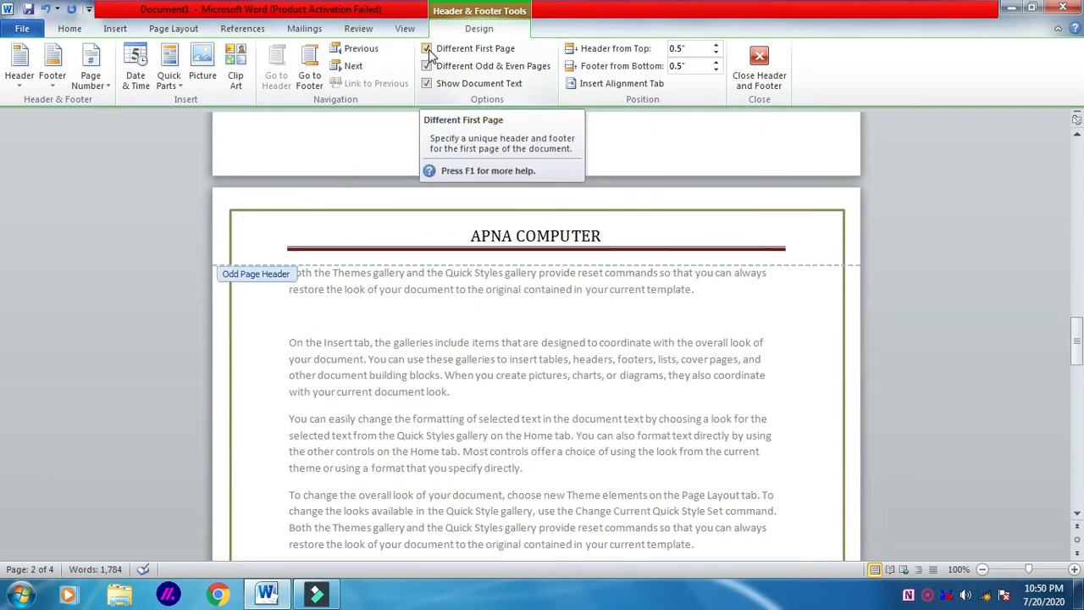
# Step: Turn off both Different First Page and Different Odd & Even Pages and check the headers and footers across the pages
pyautogui.click(426, 48)
pyautogui.click(427, 66)
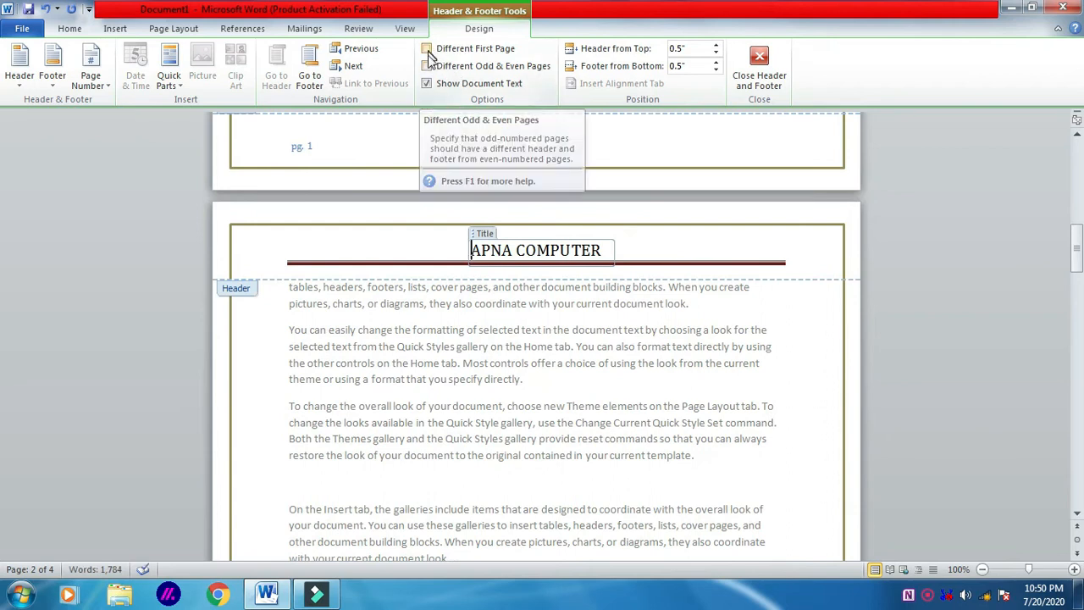
pyautogui.scroll(6, 508, 310)
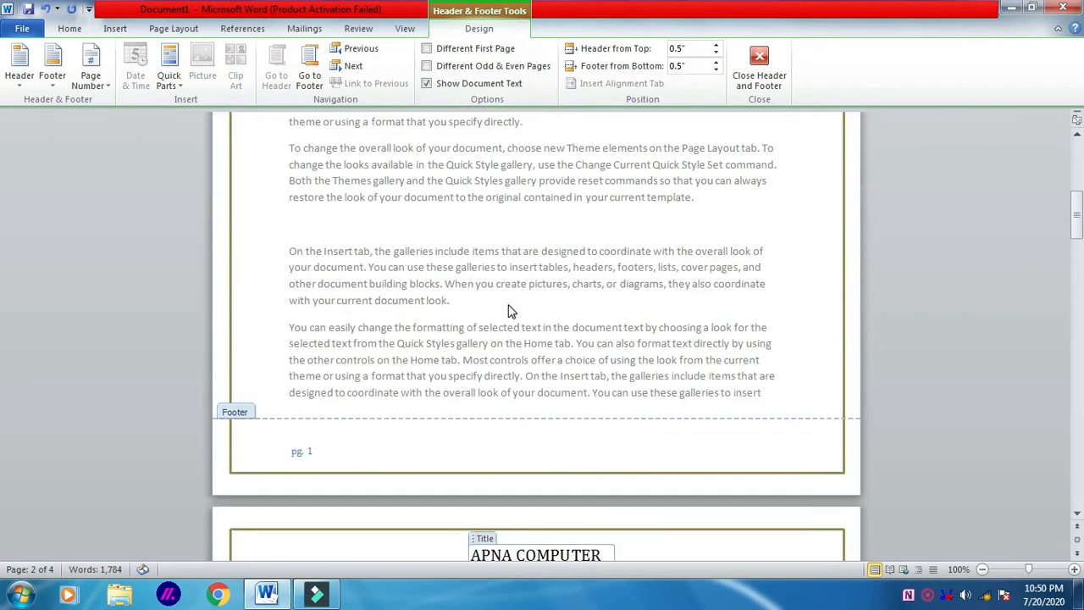
pyautogui.scroll(-15, 506, 318)
pyautogui.scroll(1, 506, 317)
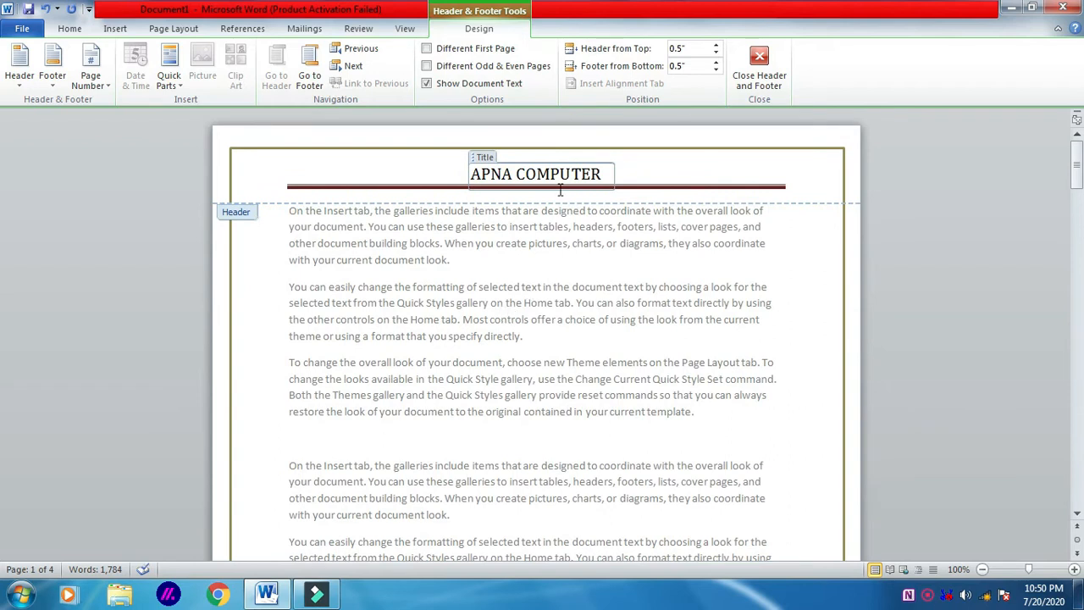
# Step: Enable Different First Page for the document's headers and footers
pyautogui.click(430, 53)
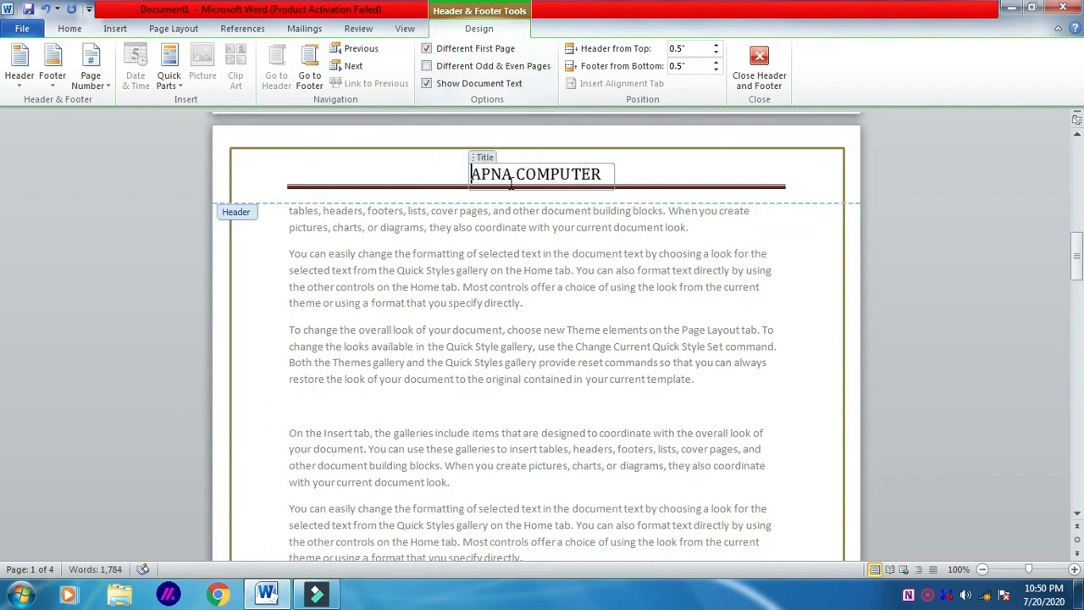
# Step: Check the headers and footers on the remaining pages with Different First Page enabled, and return to the first page
pyautogui.scroll(-20, 518, 270)
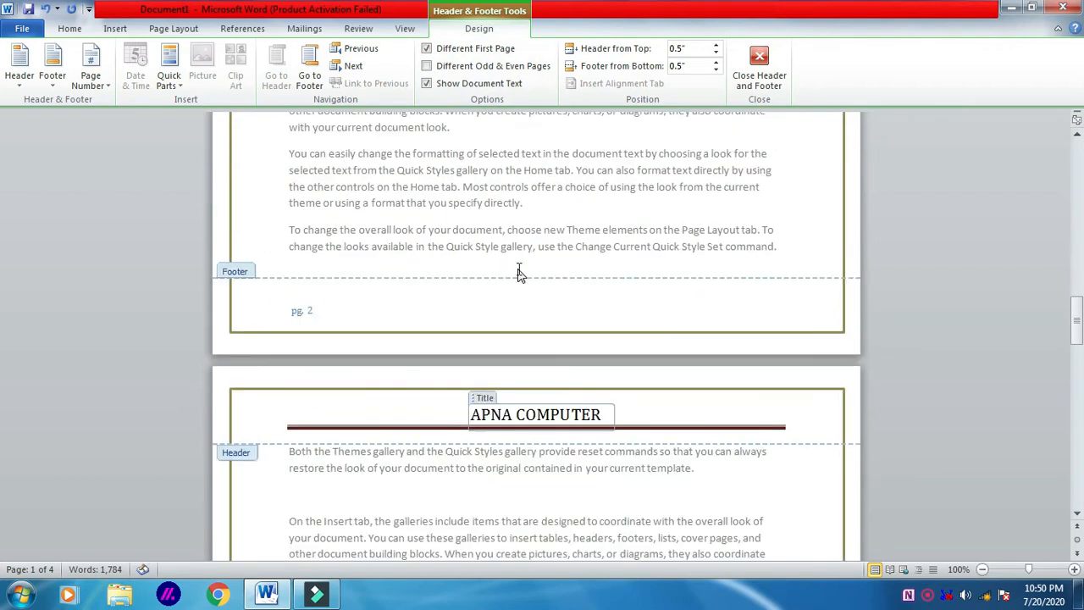
pyautogui.scroll(-15, 517, 269)
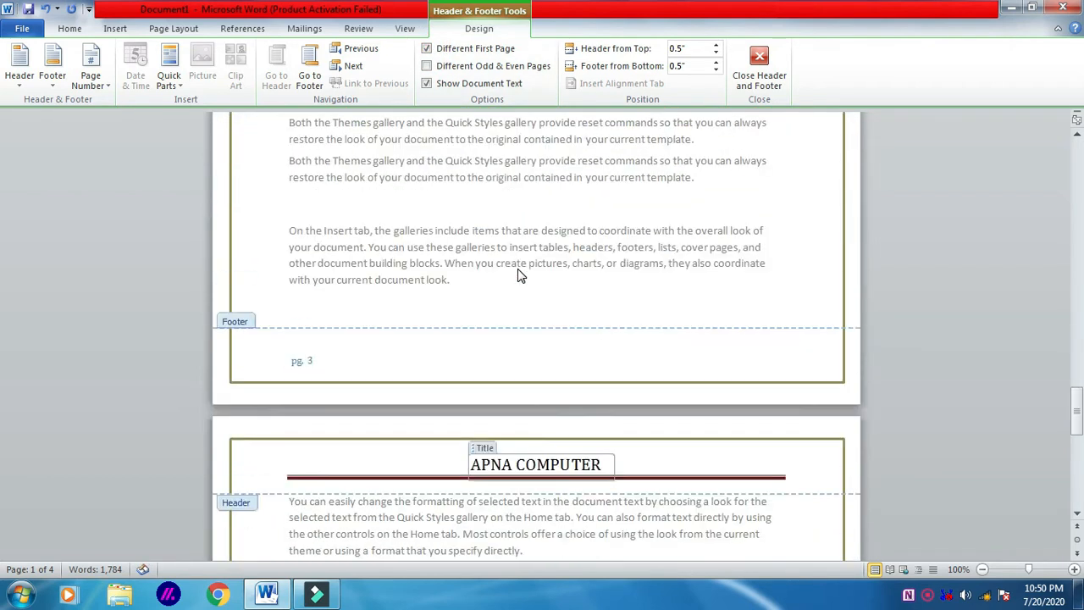
pyautogui.moveTo(1077, 377); pyautogui.dragTo(1079, 151)
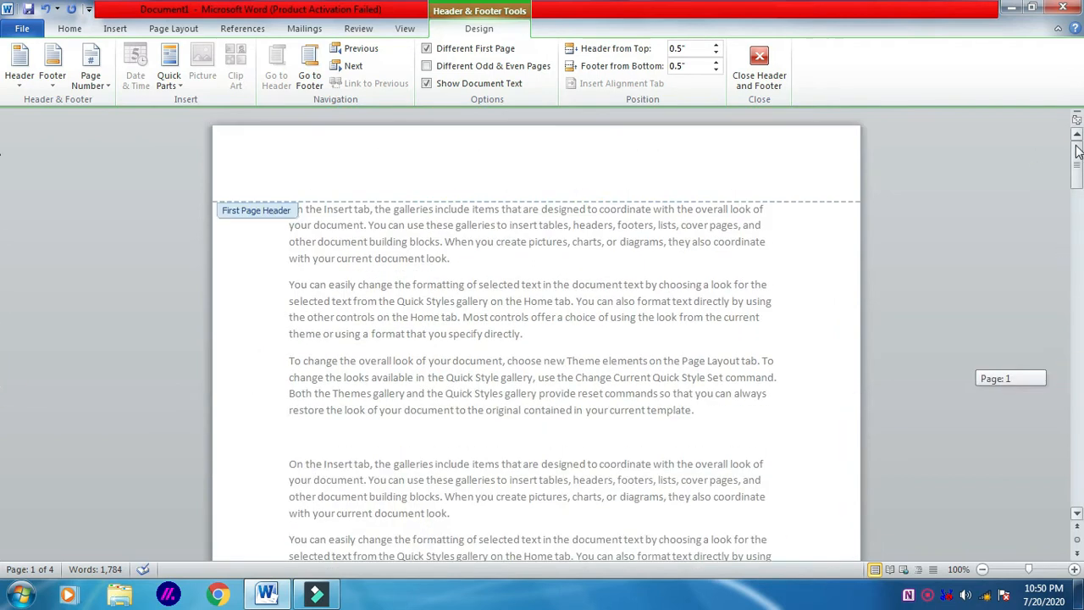
# Step: Enable Different Odd & Even Pages alongside Different First Page and compare the first, even and odd page headers and footers
pyautogui.click(429, 68)
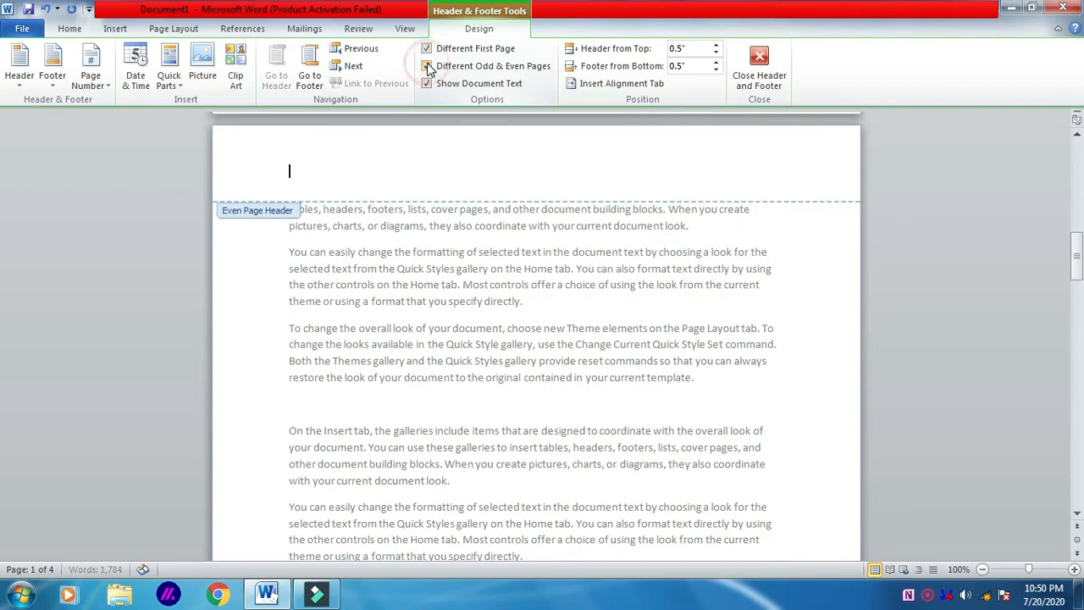
pyautogui.scroll(-15, 479, 270)
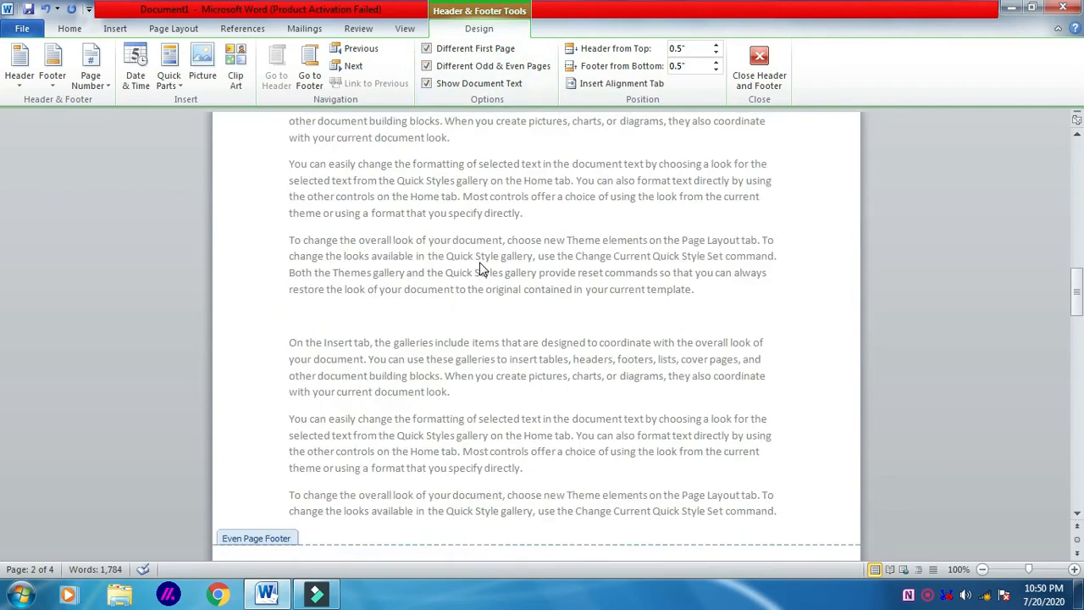
pyautogui.scroll(-7, 479, 269)
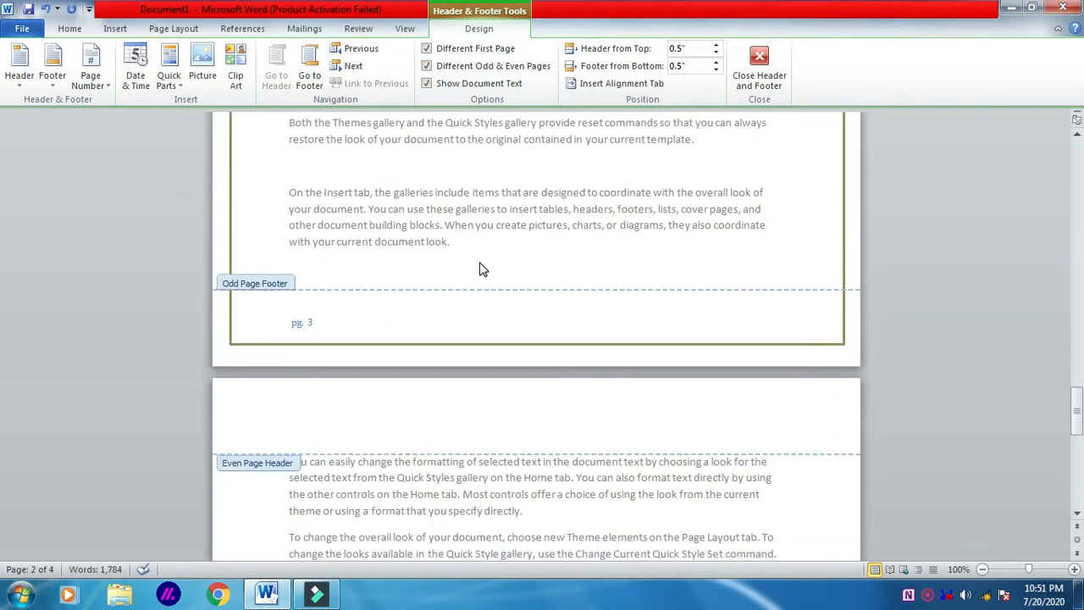
pyautogui.scroll(3, 479, 269)
pyautogui.scroll(20, 479, 269)
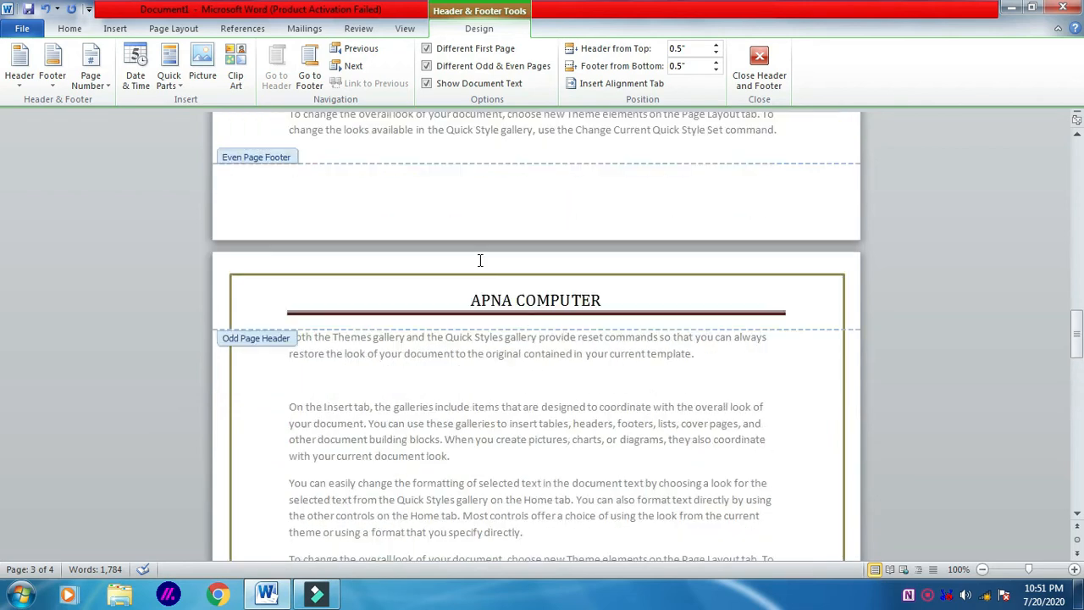
pyautogui.scroll(20, 479, 266)
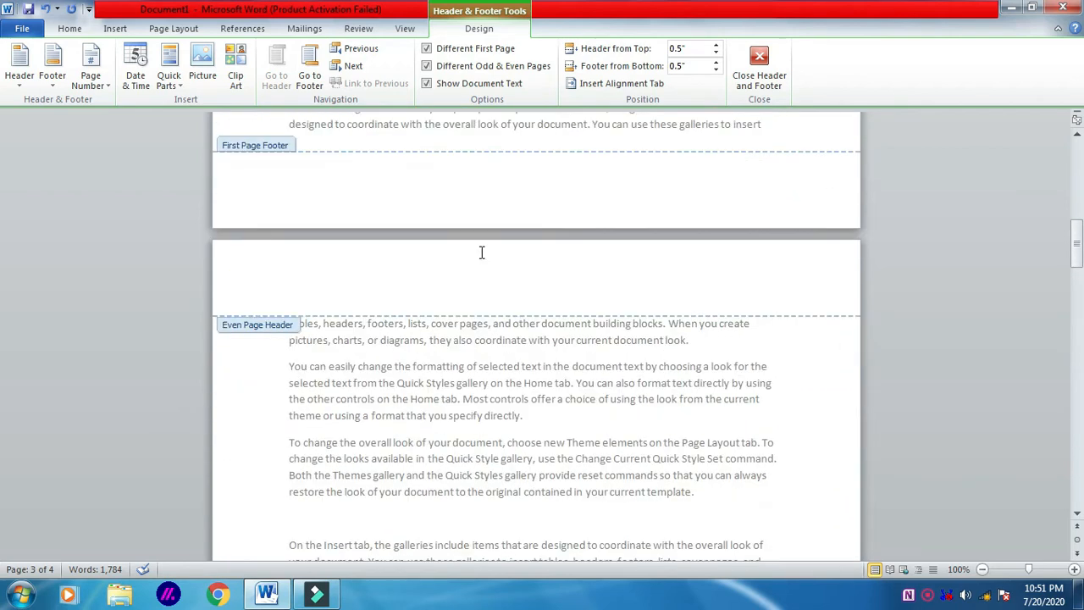
pyautogui.scroll(8, 480, 258)
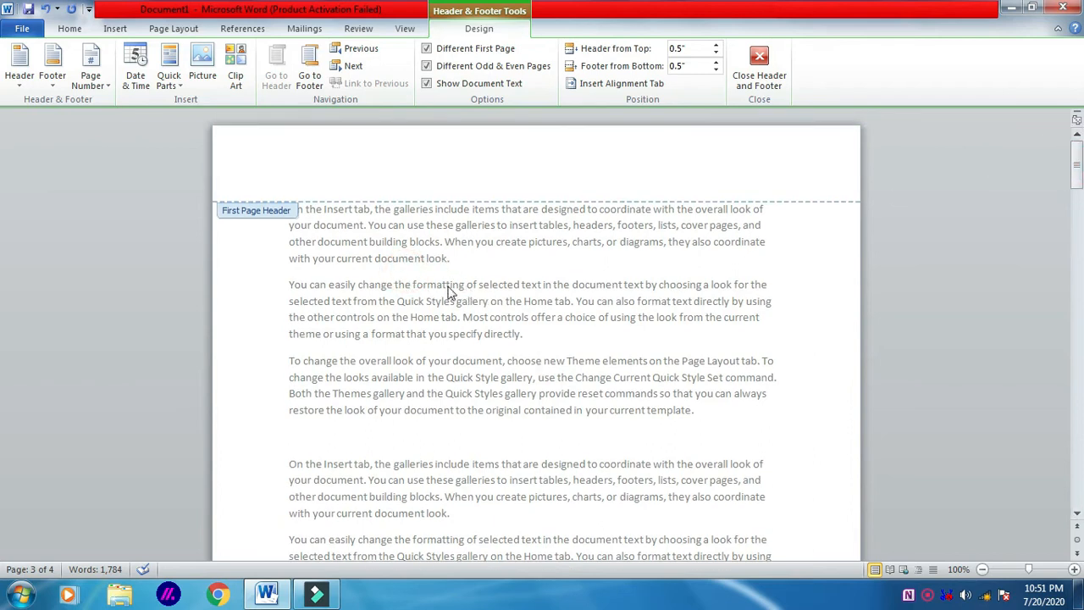
# Step: Toggle Show Document Text off and on to compare the page with and without its body text
pyautogui.click(428, 84)
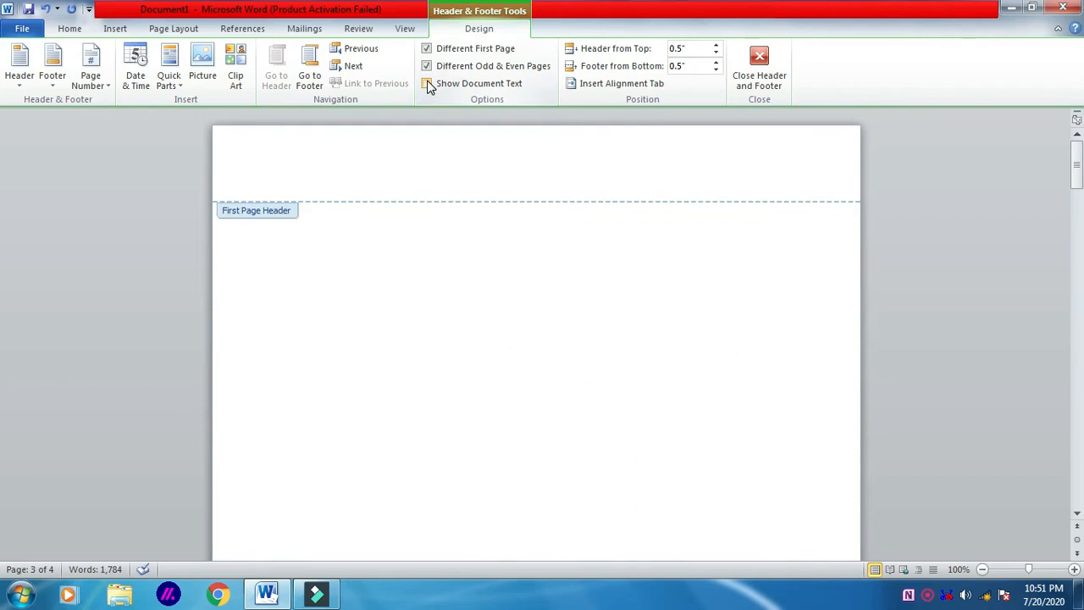
pyautogui.doubleClick(428, 84)
pyautogui.click(427, 84)
pyautogui.click(428, 84)
pyautogui.click(428, 84)
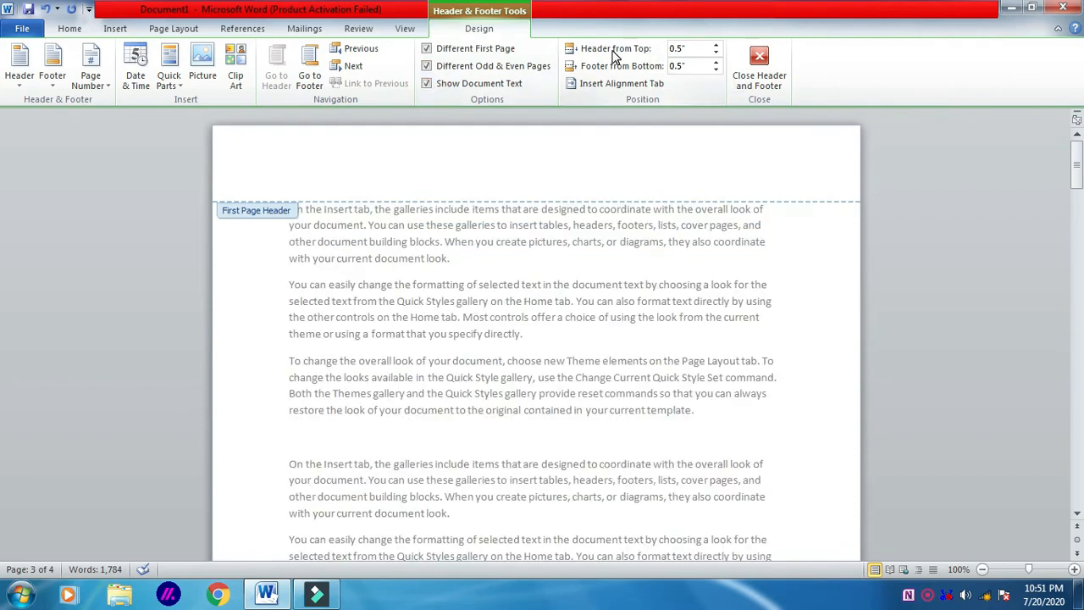
# Step: Turn off both Different Odd & Even Pages and Different First Page for the document's headers and footers
pyautogui.click(430, 55)
pyautogui.click(431, 56)
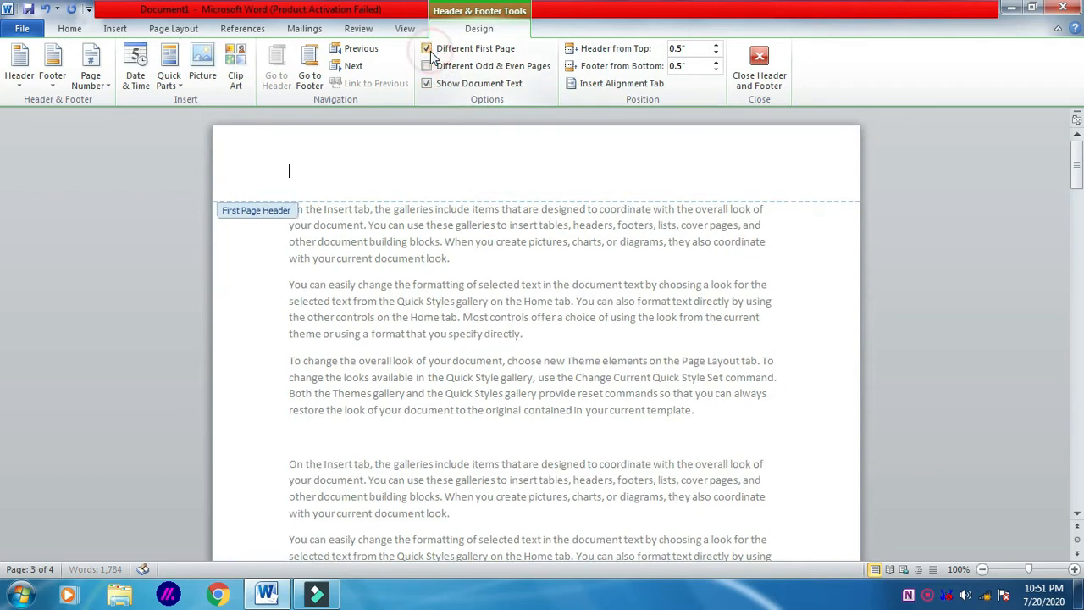
pyautogui.click(428, 51)
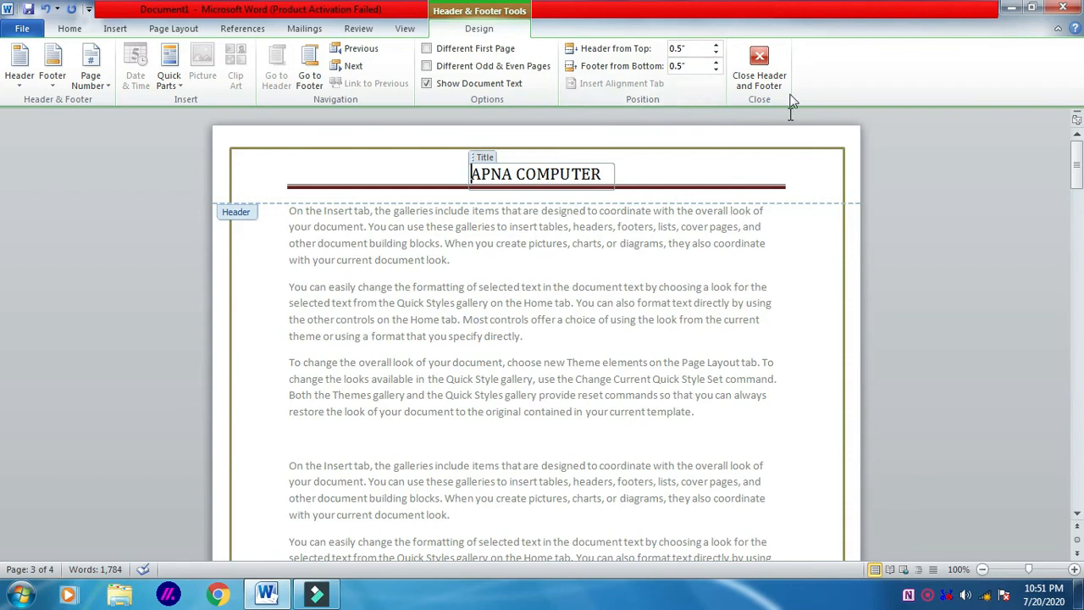
# Step: Try changing the header's distance from the top of the page and restore it to 0.5"
pyautogui.click(716, 48)
pyautogui.click(715, 49)
pyautogui.click(716, 48)
pyautogui.click(716, 57)
pyautogui.click(716, 57)
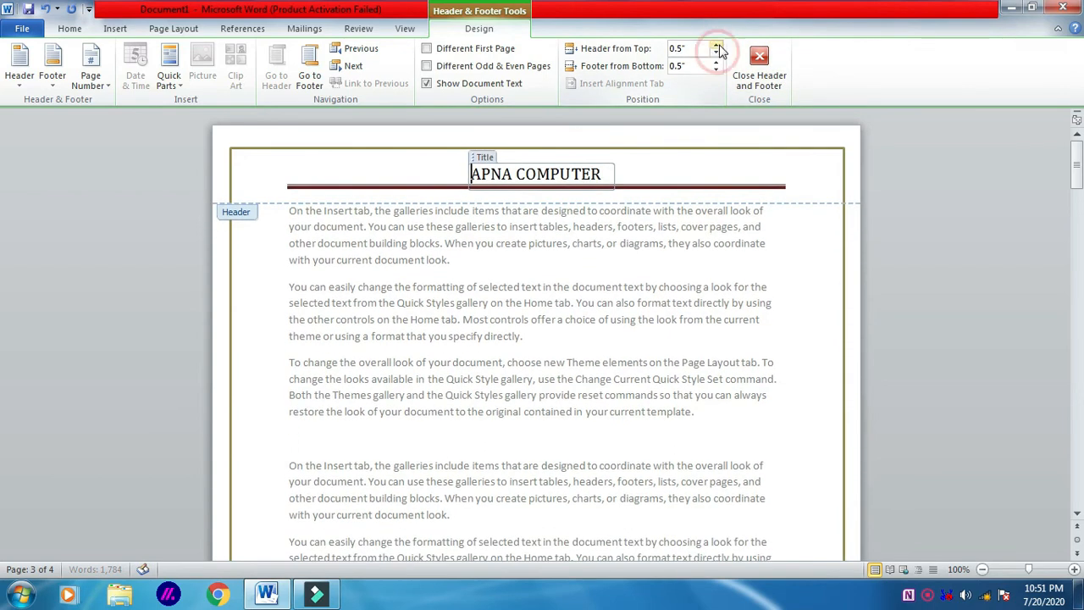
pyautogui.click(716, 48)
pyautogui.click(715, 57)
pyautogui.click(715, 57)
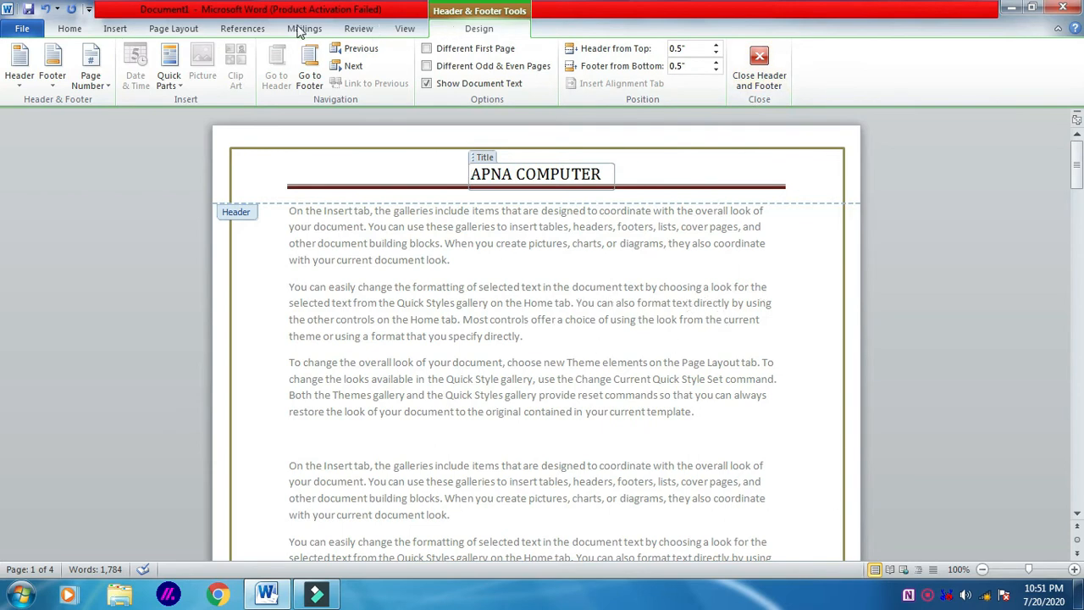
# Step: Close header and footer editing and review the header on the document's pages
pyautogui.click(759, 68)
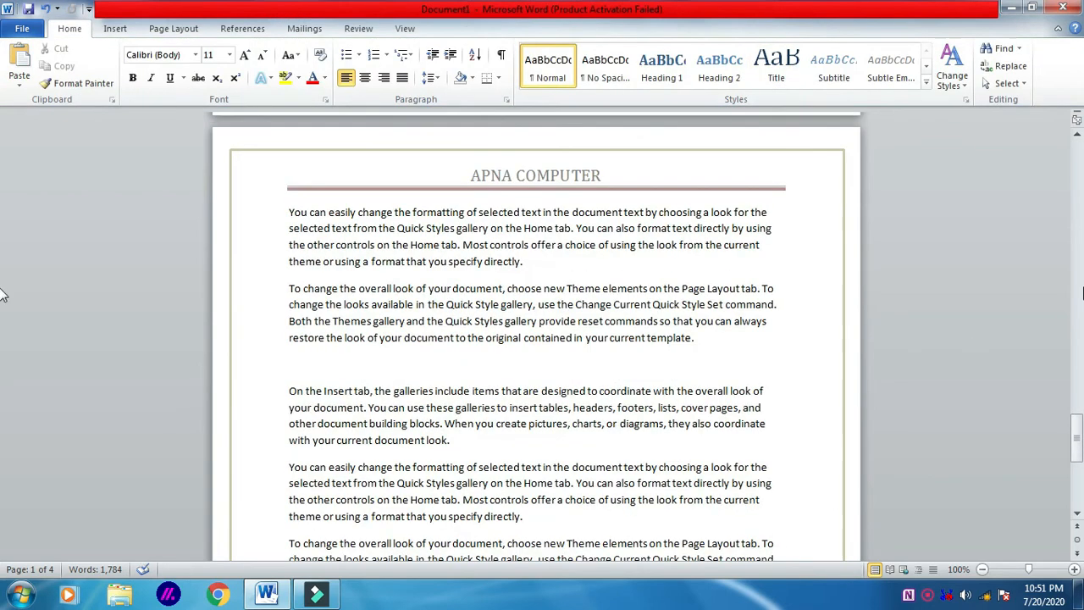
pyautogui.moveTo(1076, 425); pyautogui.dragTo(1076, 129)
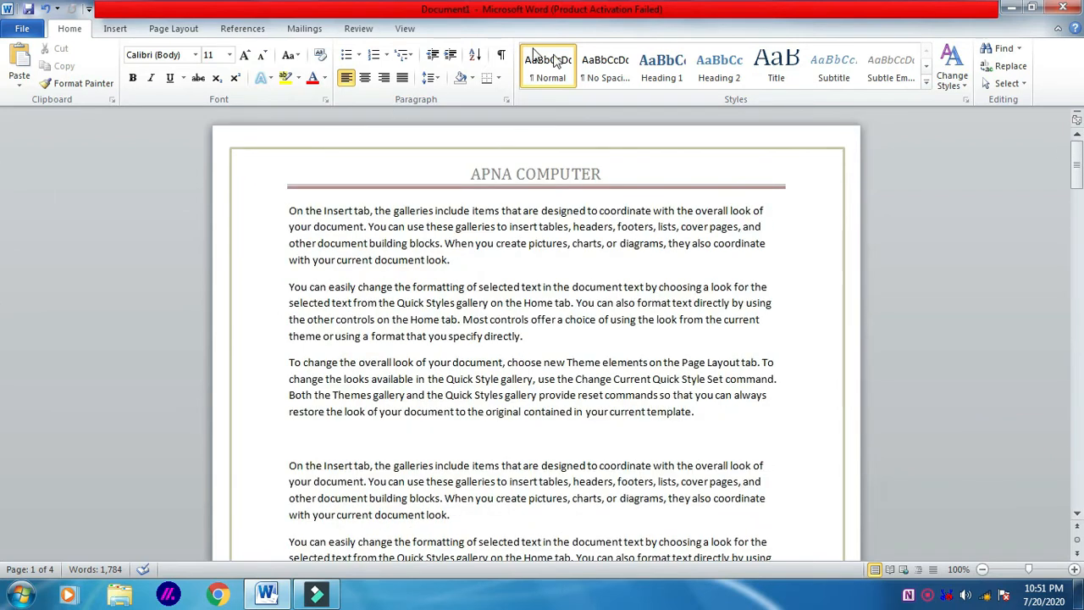
# Step: View the page number options with the Top of Page designs, and dismiss them without inserting one
pyautogui.click(118, 28)
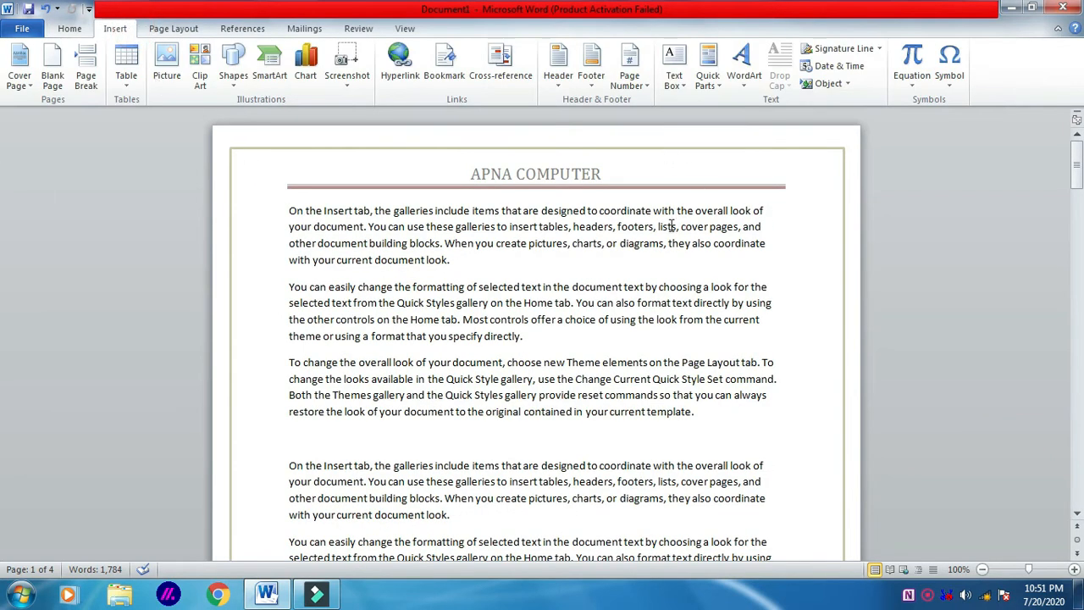
pyautogui.click(637, 91)
pyautogui.moveTo(645, 102)
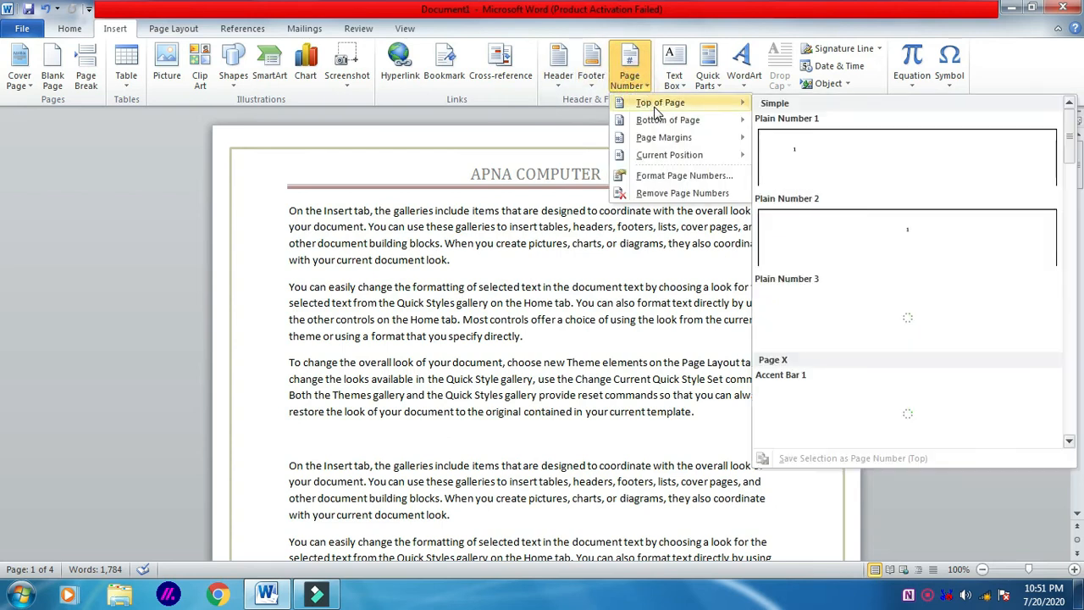
pyautogui.click(491, 286)
# Step: Insert a Simple Text Box from the built-in designs at the blank line between paragraphs on page 1
pyautogui.scroll(-3, 498, 319)
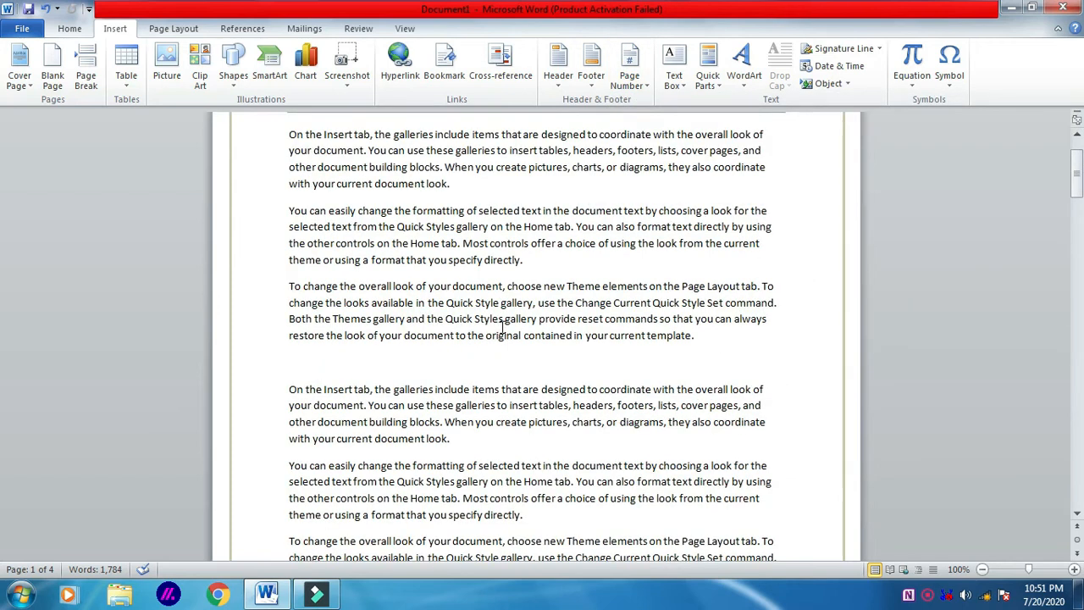
pyautogui.click(310, 283)
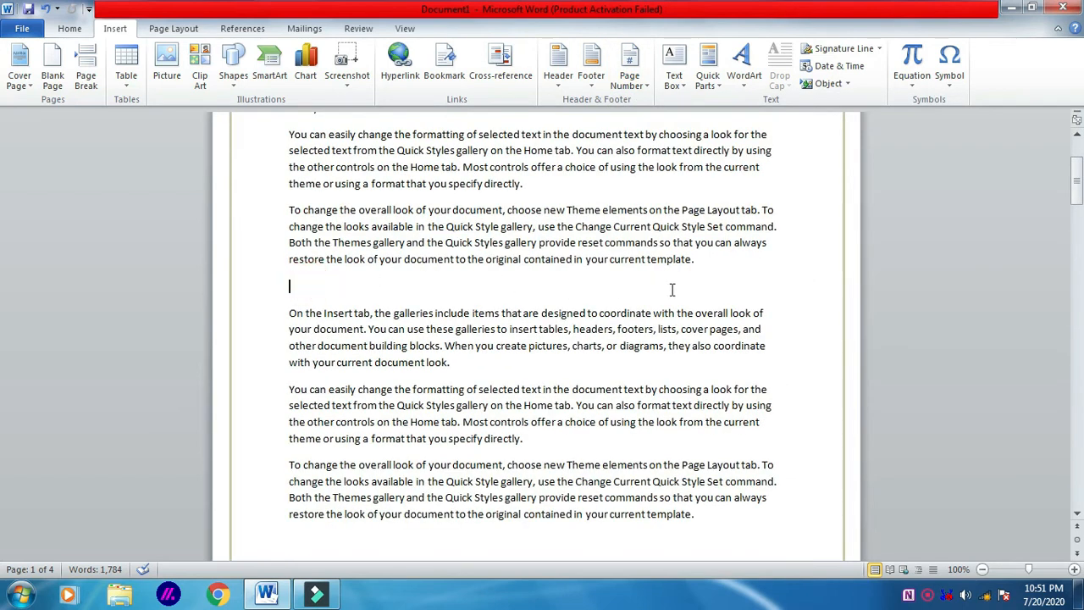
pyautogui.click(674, 68)
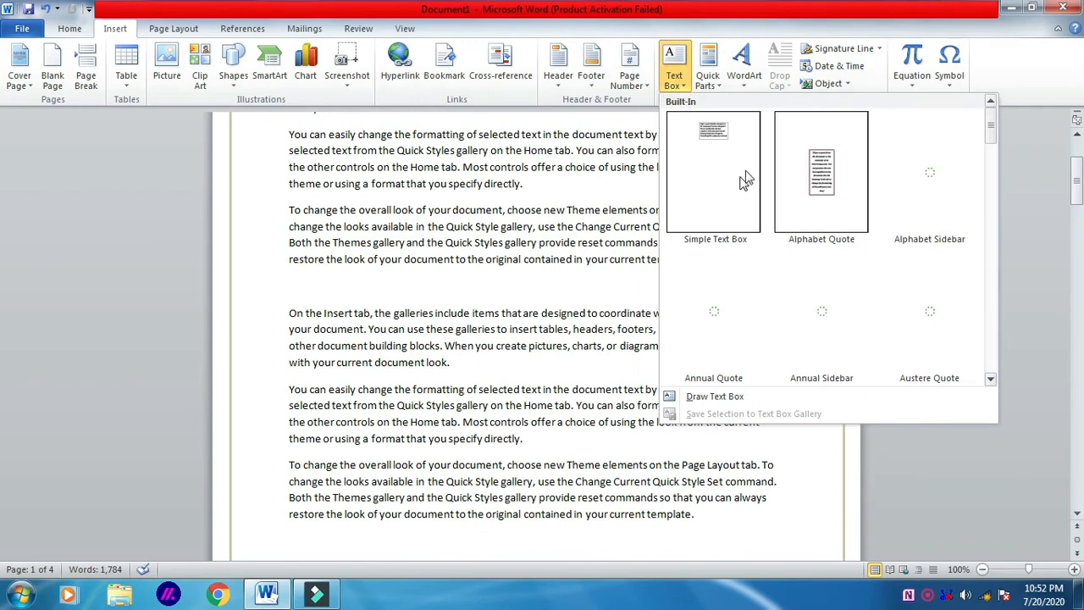
pyautogui.scroll(-5, 993, 225)
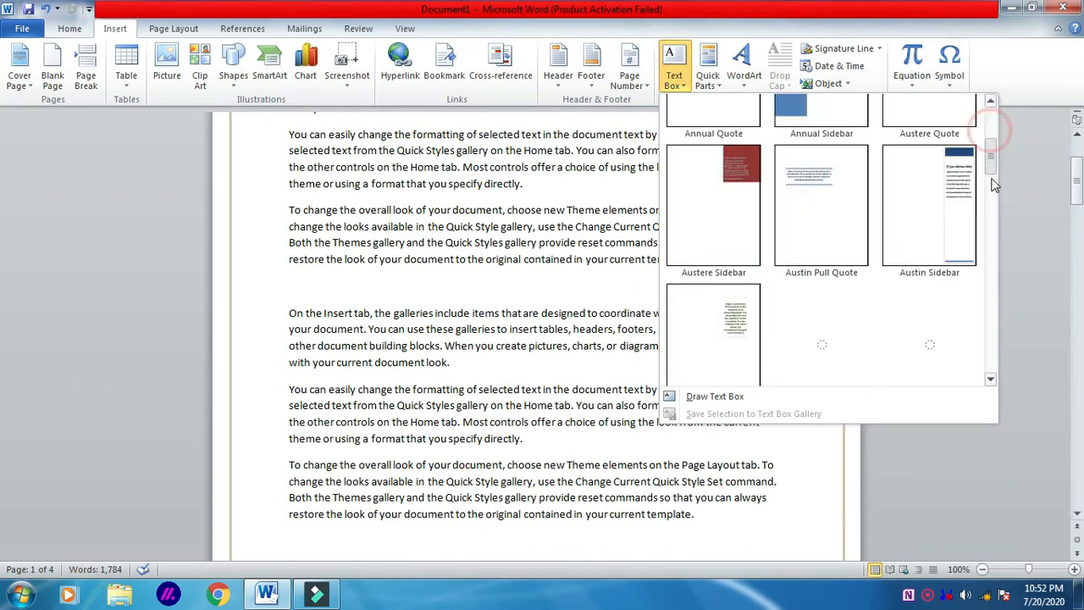
pyautogui.moveTo(990, 217); pyautogui.dragTo(991, 116)
pyautogui.click(717, 140)
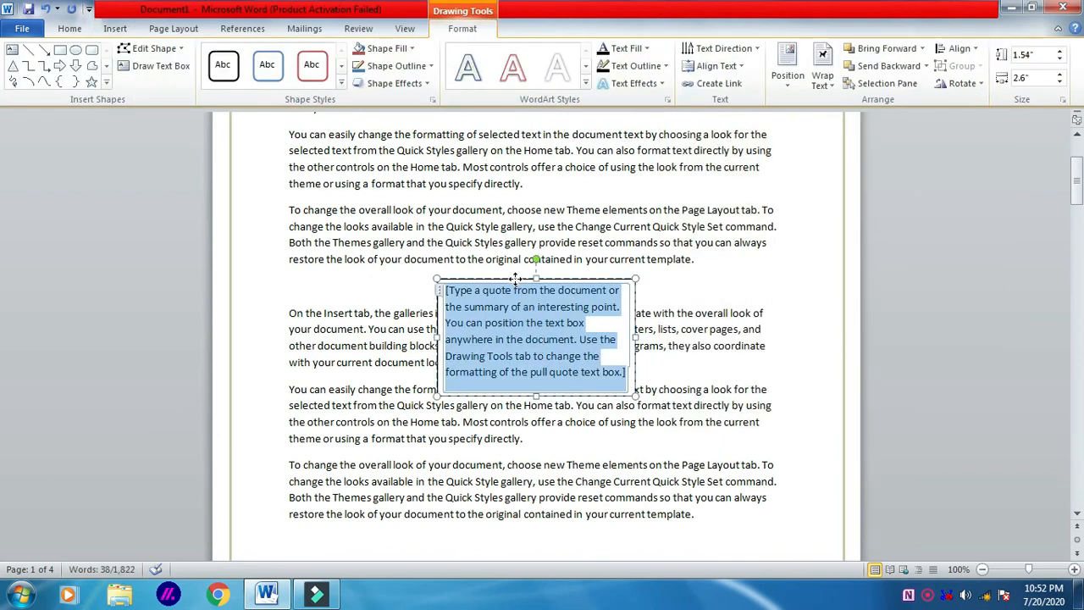
# Step: Move the text box to the left margin over the blank line and resize it to about 0.41" high and 6.12" wide
pyautogui.moveTo(515, 278); pyautogui.dragTo(362, 270)
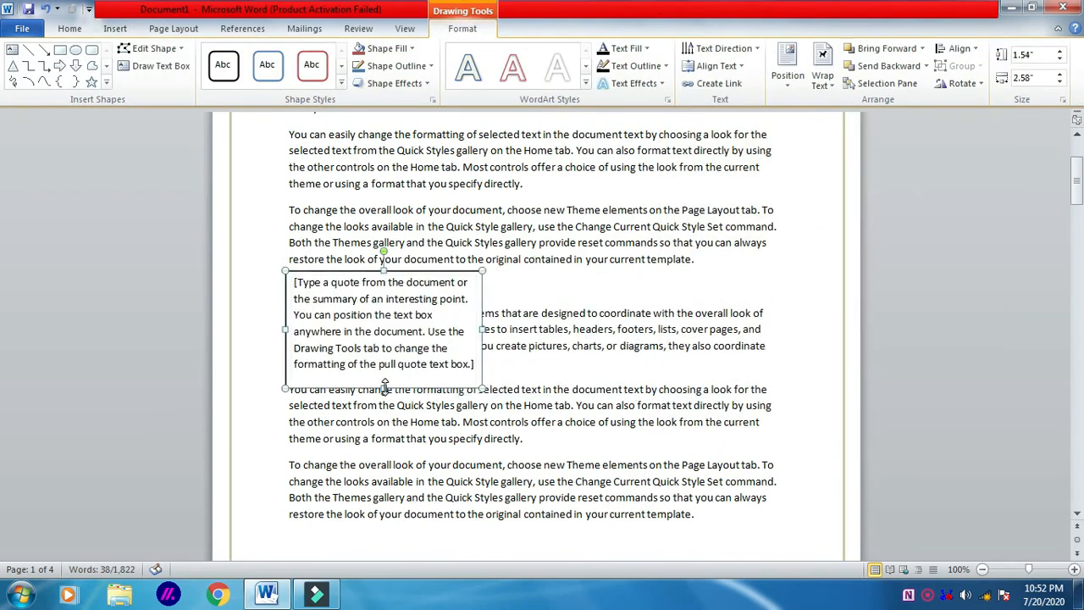
pyautogui.moveTo(384, 387); pyautogui.dragTo(386, 311)
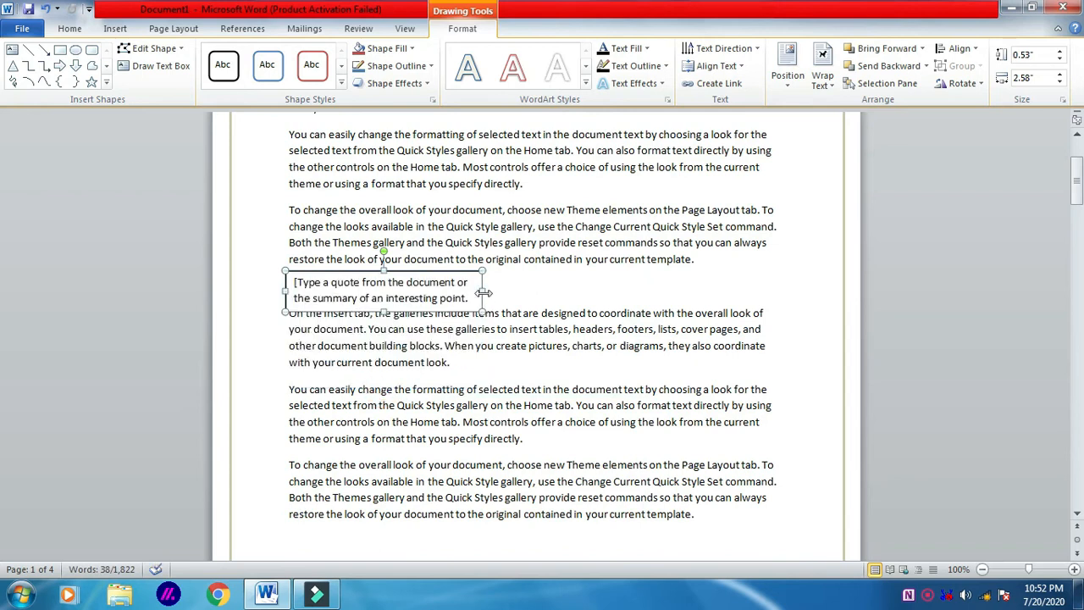
pyautogui.moveTo(482, 292); pyautogui.dragTo(751, 292)
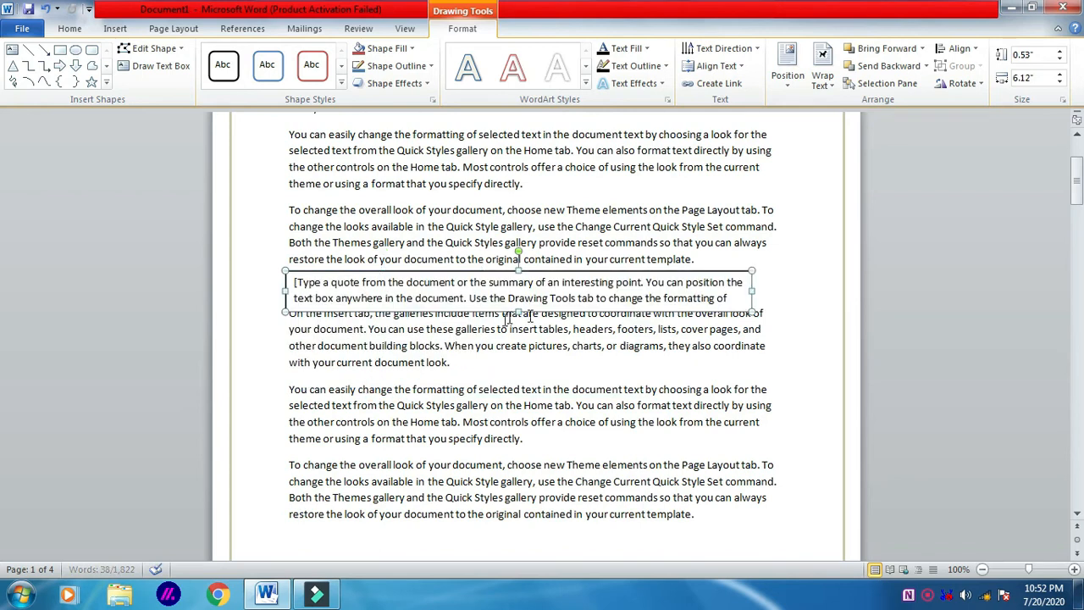
pyautogui.moveTo(518, 313); pyautogui.dragTo(518, 302)
# Step: Replace the text box's placeholder text with a long row of the letter d
pyautogui.tripleClick(464, 284)
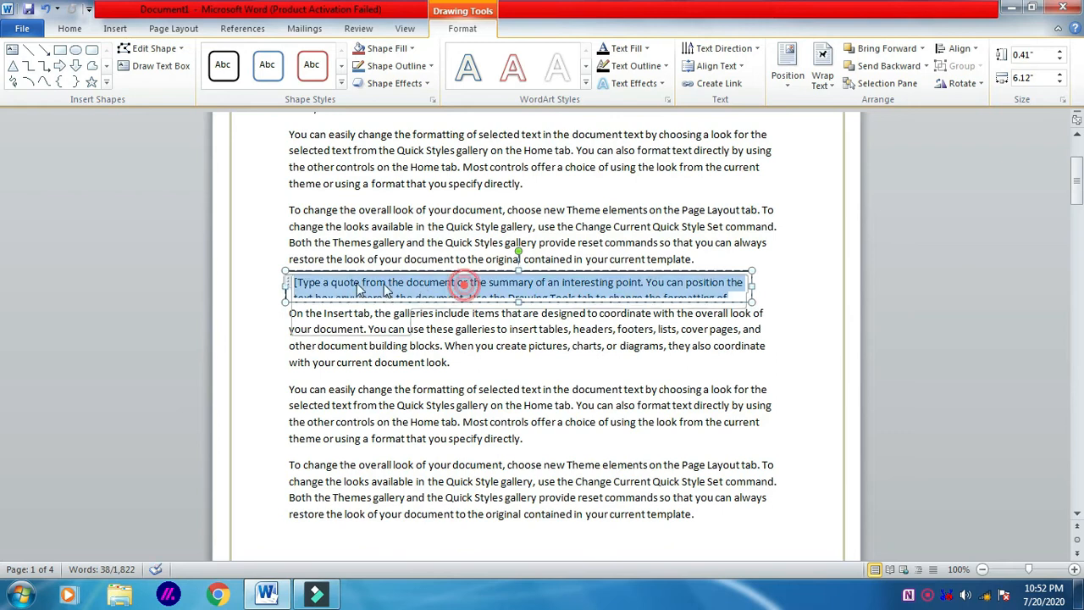
pyautogui.press('Delete')
pyautogui.click(343, 282)
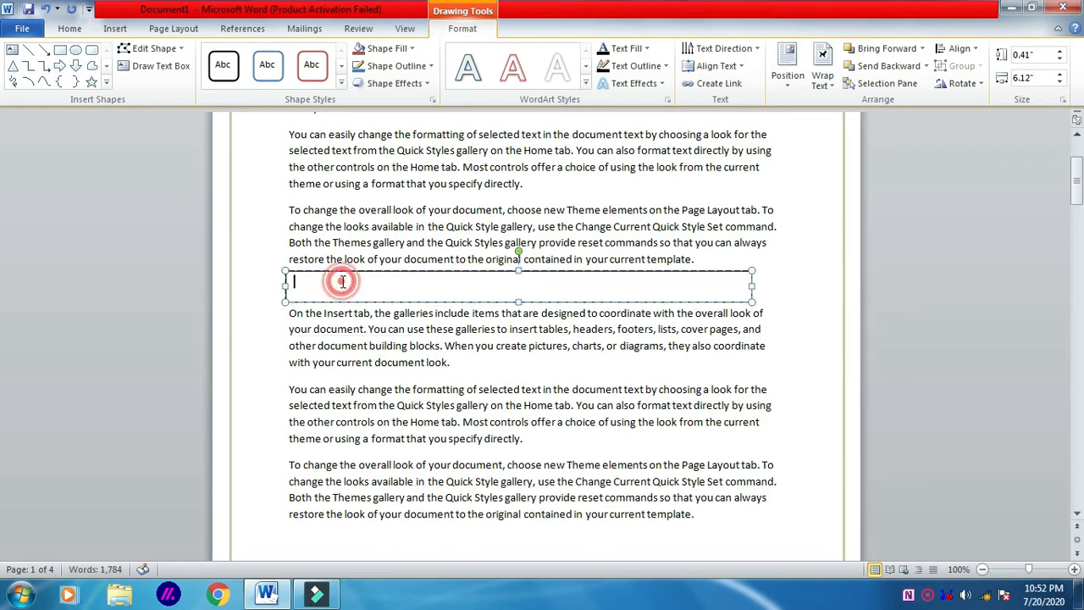
pyautogui.write('ddddddddddddddddddddddddddddddddddddddddddddddddddddddd')
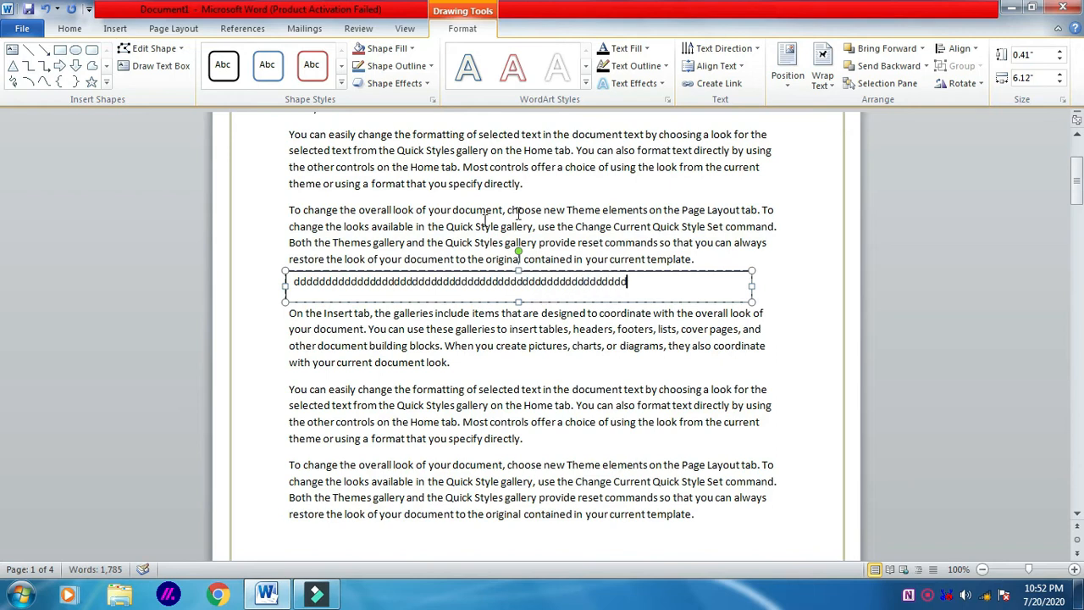
# Step: Delete the text box from between the paragraphs on page 1
pyautogui.click(635, 275)
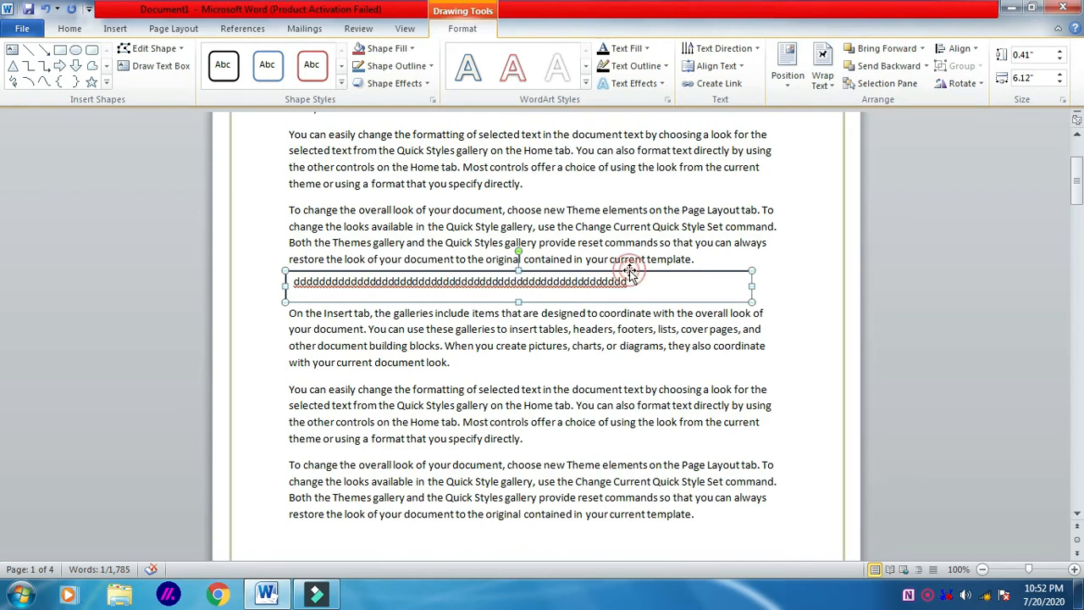
pyautogui.press('Delete')
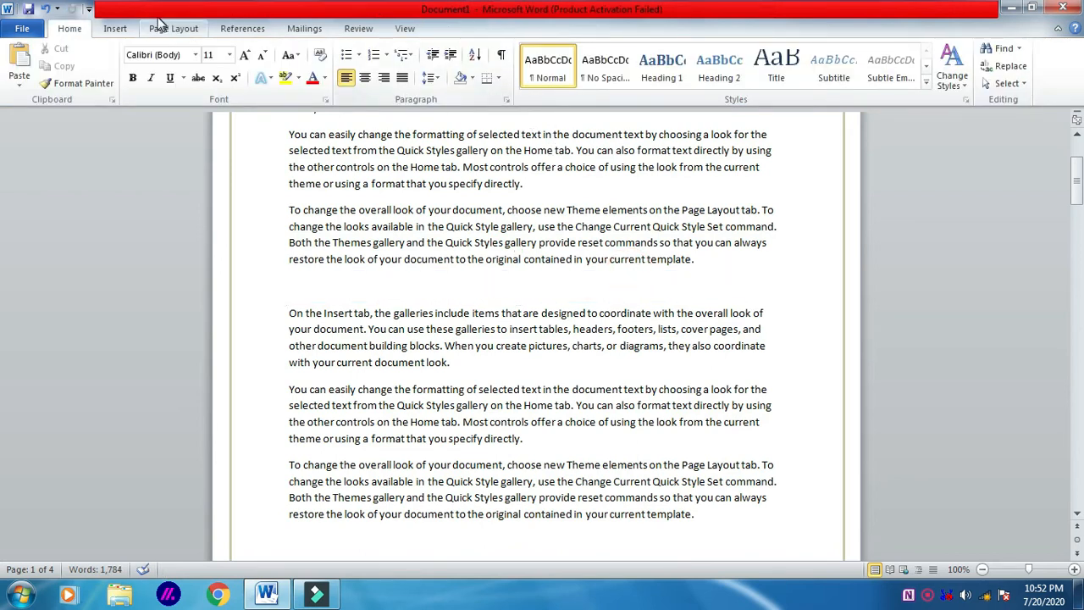
# Step: Examine the Quick Parts options and the saved AutoText entries
pyautogui.click(115, 27)
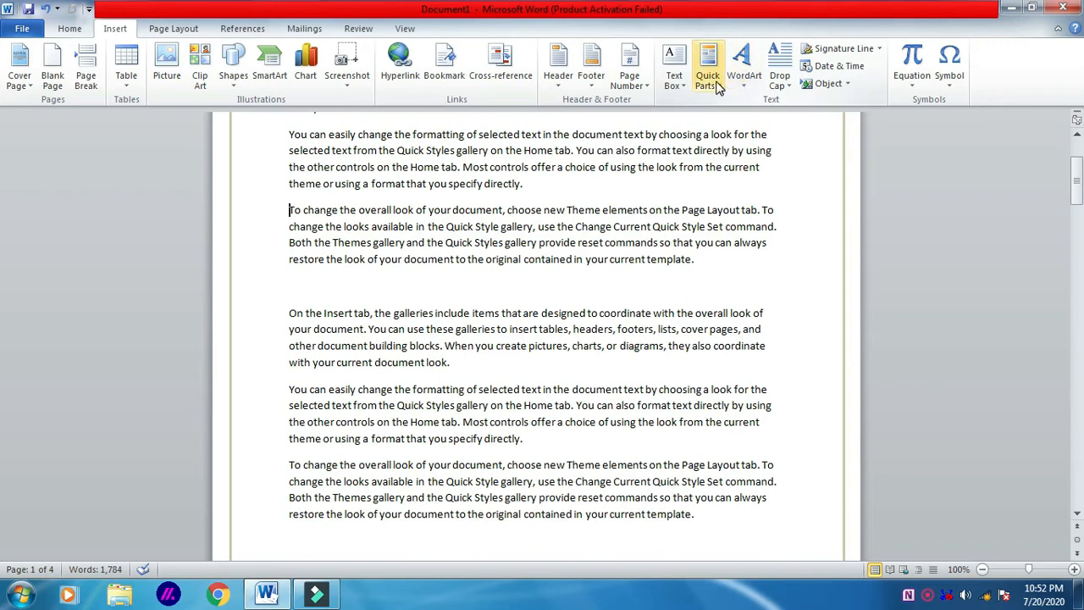
pyautogui.click(711, 80)
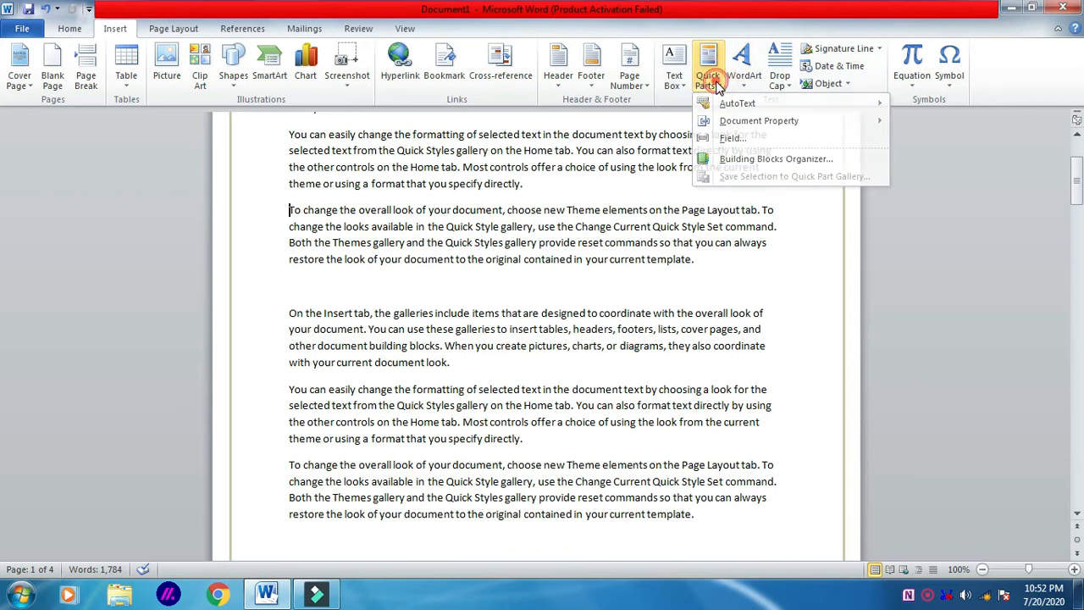
pyautogui.click(718, 85)
pyautogui.click(718, 85)
pyautogui.click(791, 103)
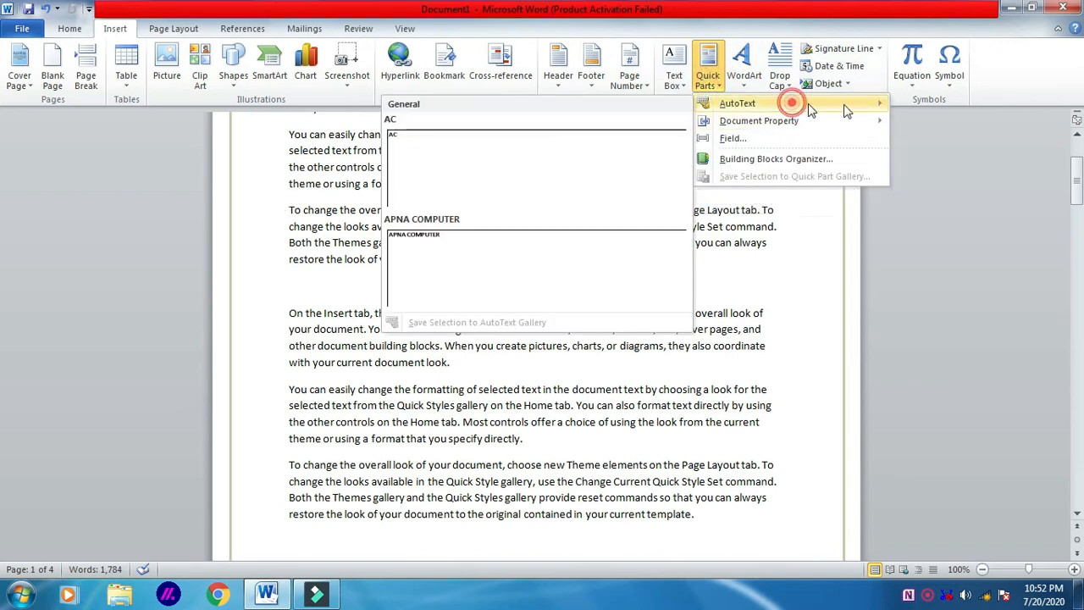
pyautogui.click(942, 260)
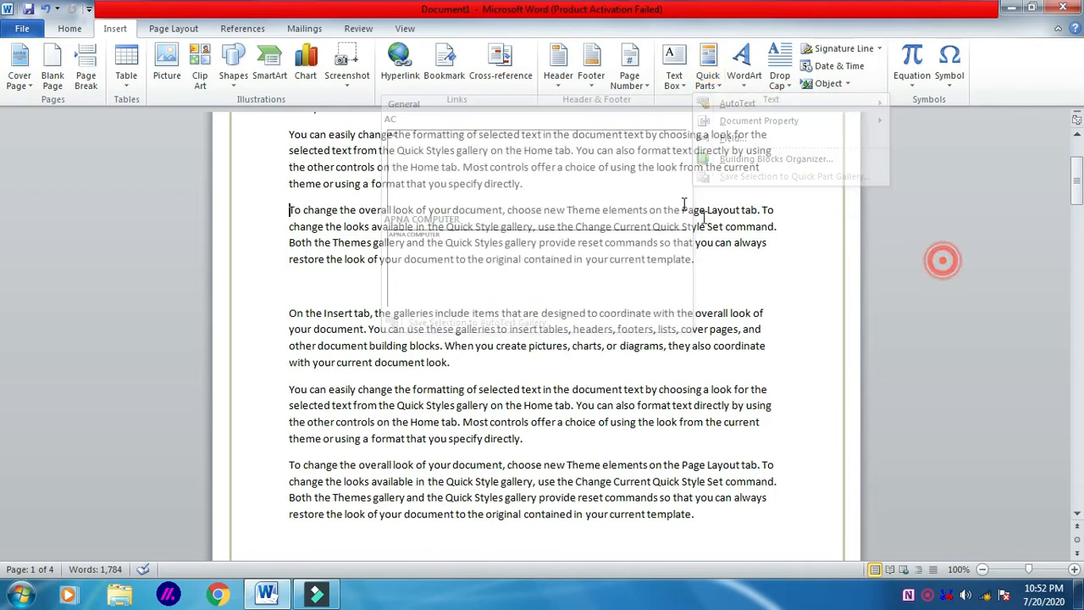
# Step: Insert an orange WordArt placeholder over the third paragraph on page 1 and delete it again
pyautogui.click(745, 85)
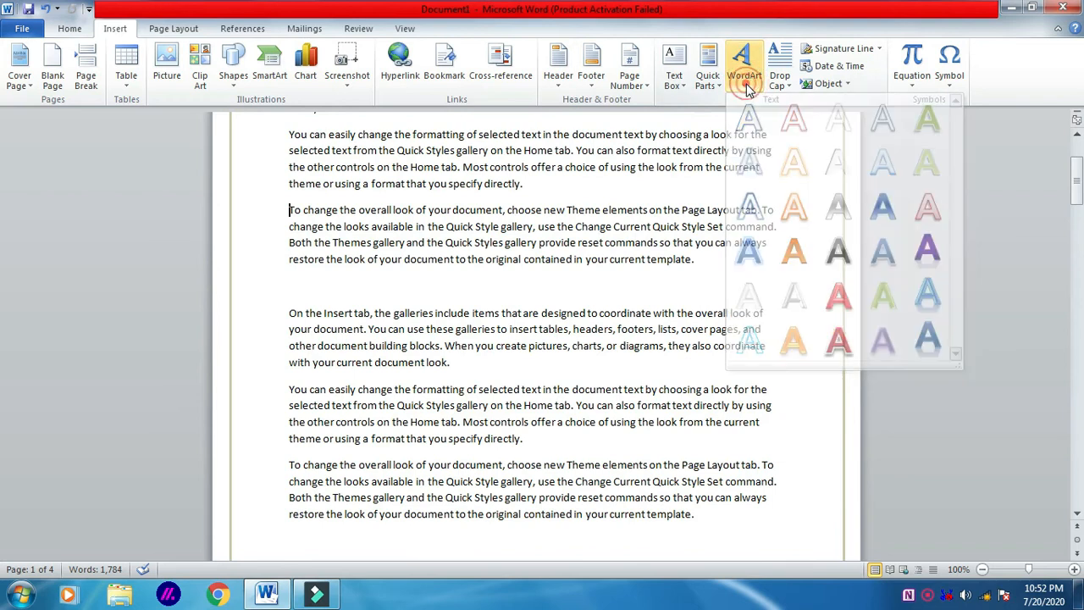
pyautogui.click(796, 247)
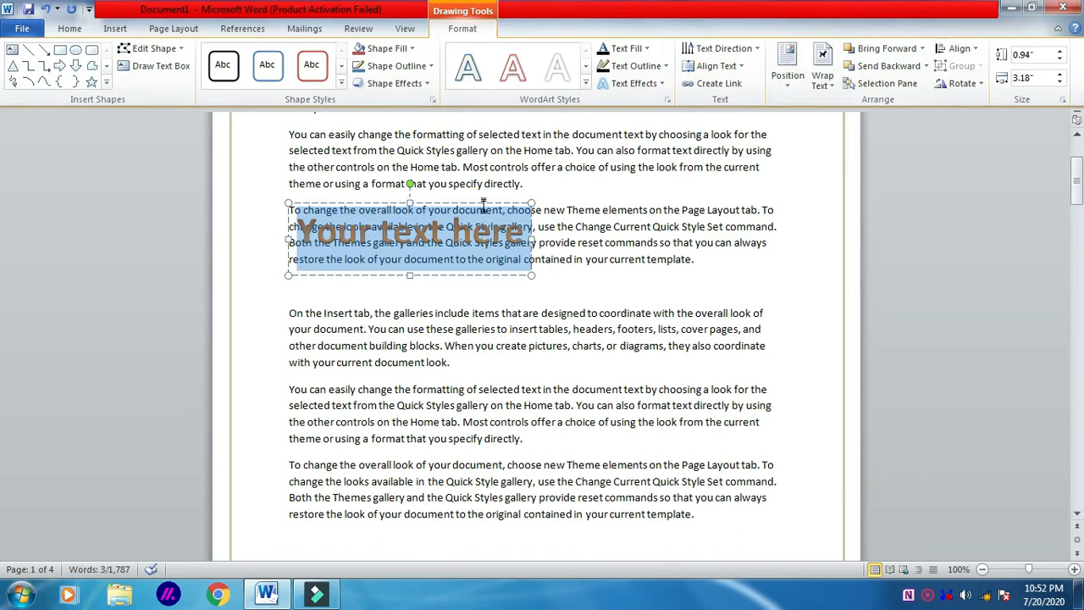
pyautogui.press('Delete')
pyautogui.click(315, 198)
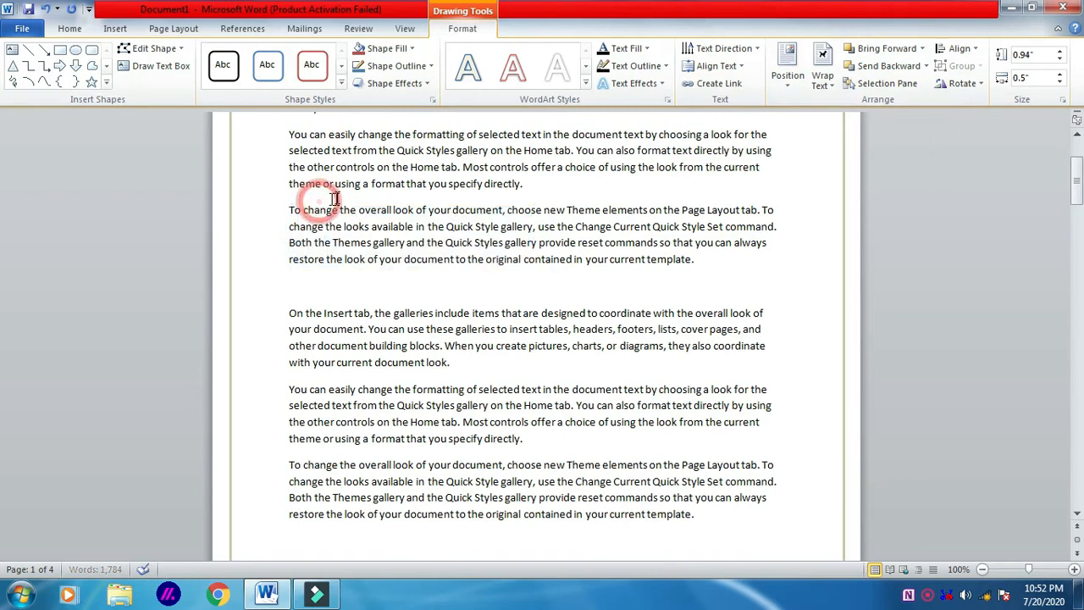
pyautogui.press('Delete')
# Step: Apply a Dropped drop cap to the first paragraph on page 1 and enlarge its frame to about five lines high
pyautogui.click(120, 30)
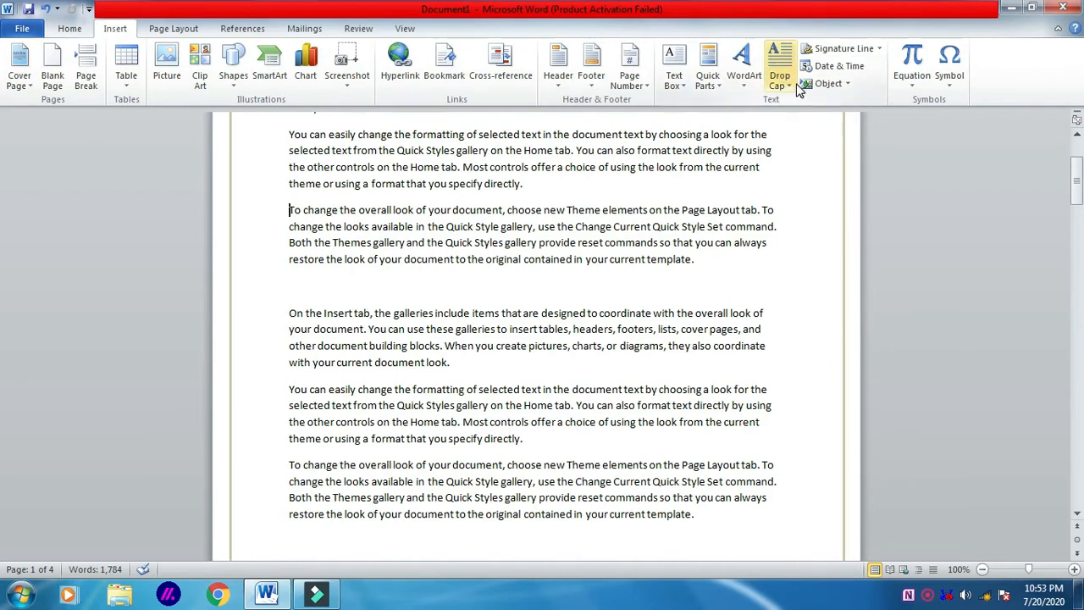
pyautogui.scroll(2, 779, 338)
pyautogui.scroll(1, 779, 338)
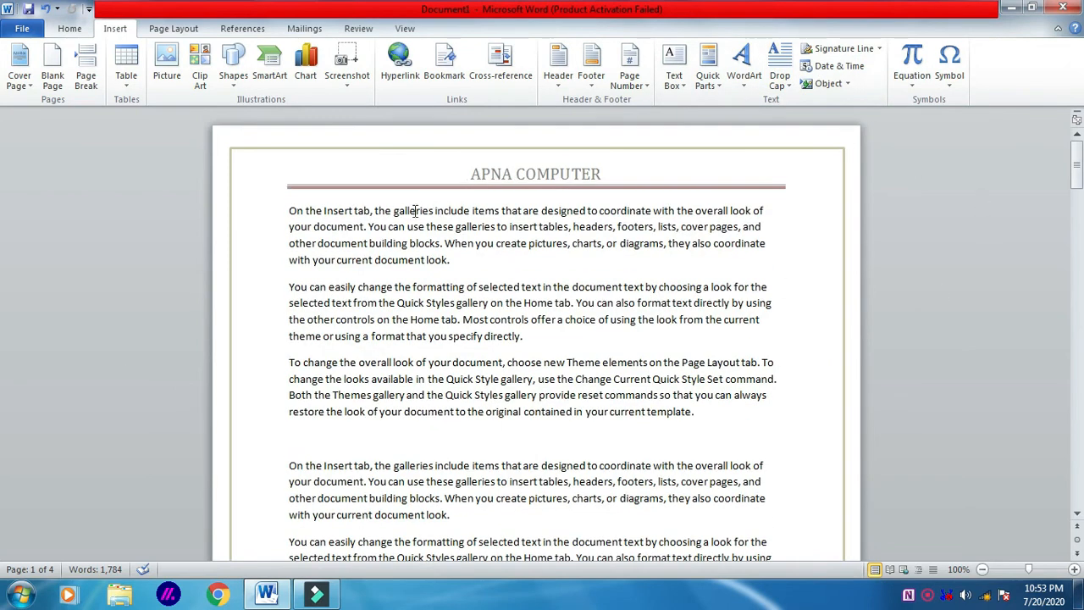
pyautogui.click(293, 211)
pyautogui.click(743, 64)
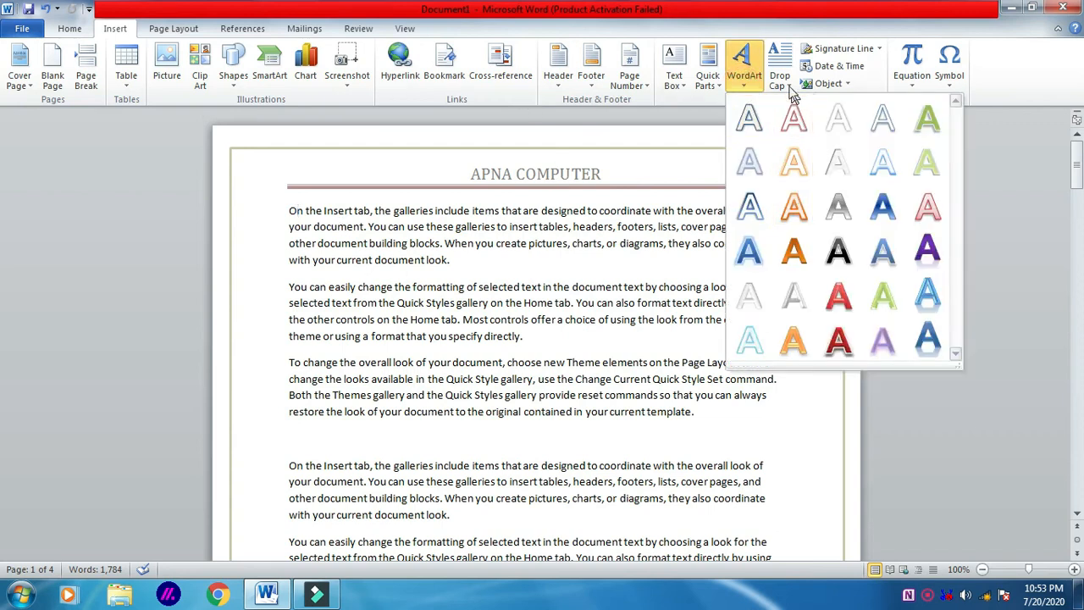
pyautogui.click(782, 80)
pyautogui.click(823, 146)
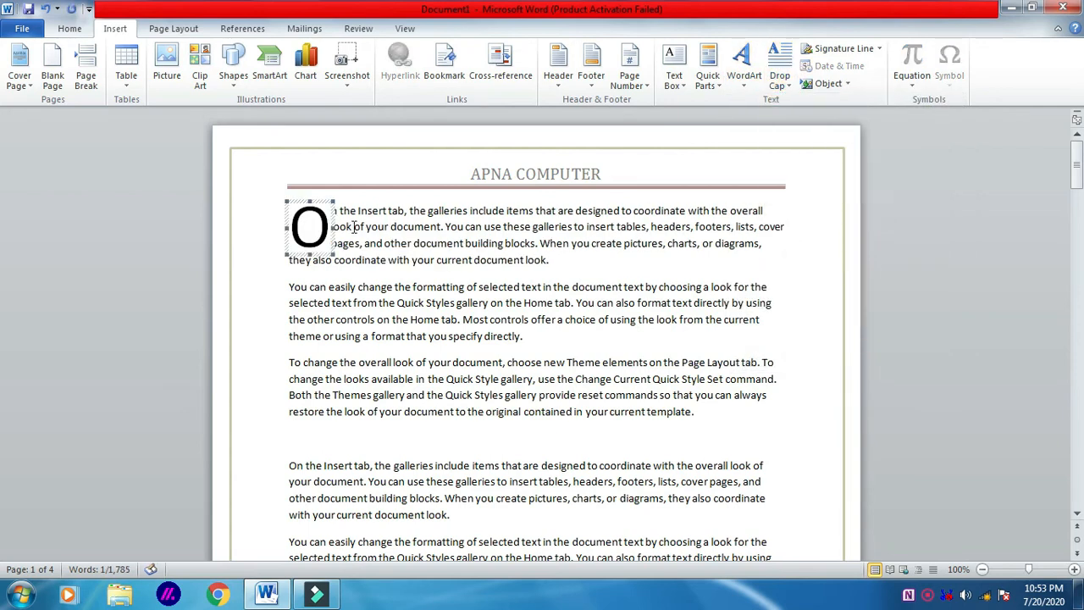
pyautogui.moveTo(335, 253); pyautogui.dragTo(363, 283)
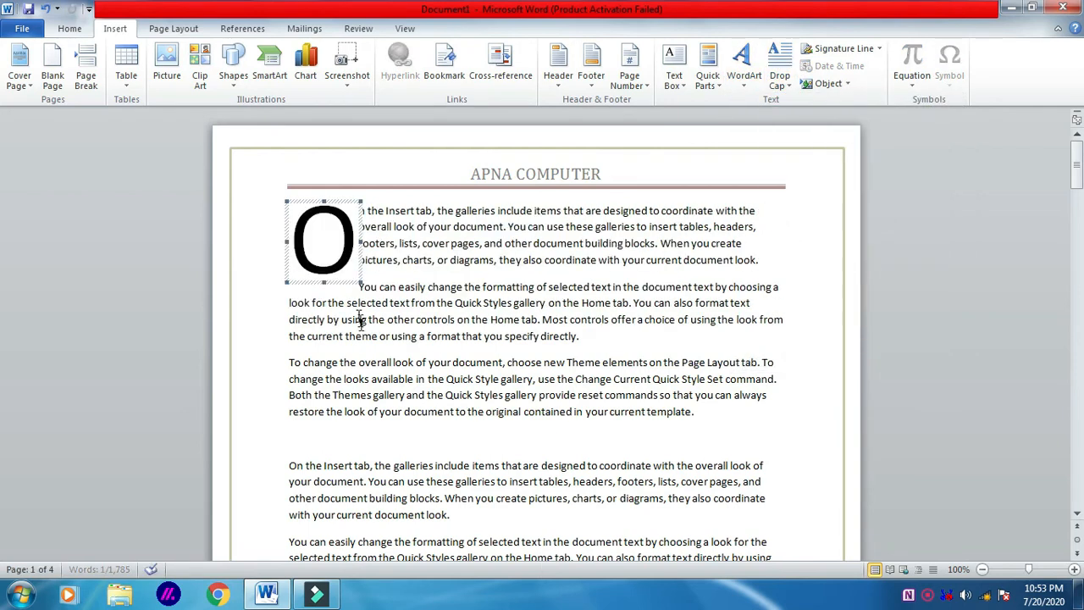
pyautogui.click(440, 283)
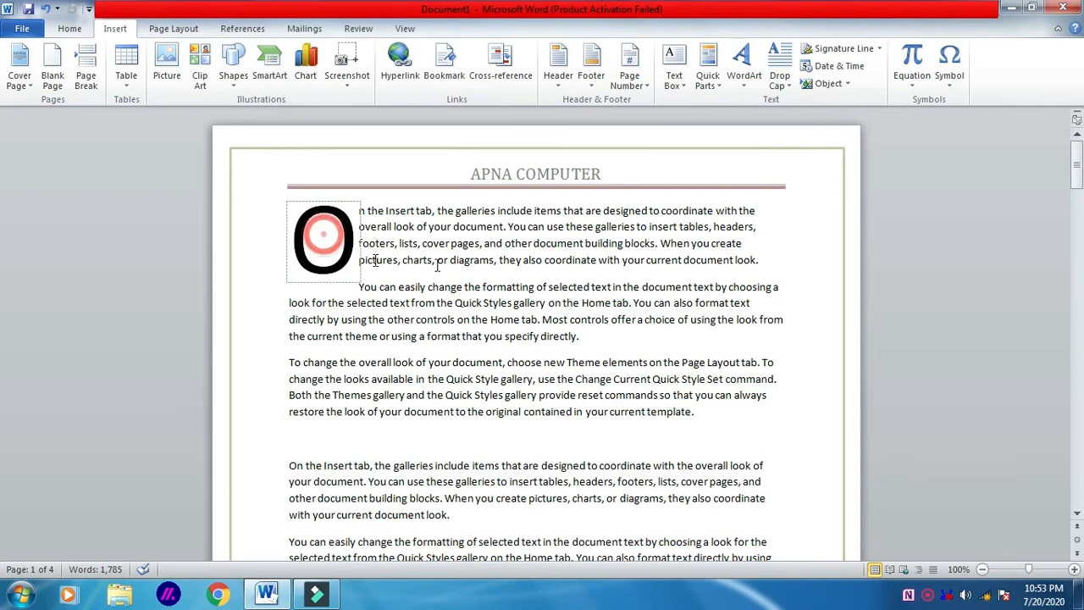
# Step: Set the drop cap's font to Aharoni and increase the number of lines it drops through the Drop Cap options
pyautogui.click(331, 204)
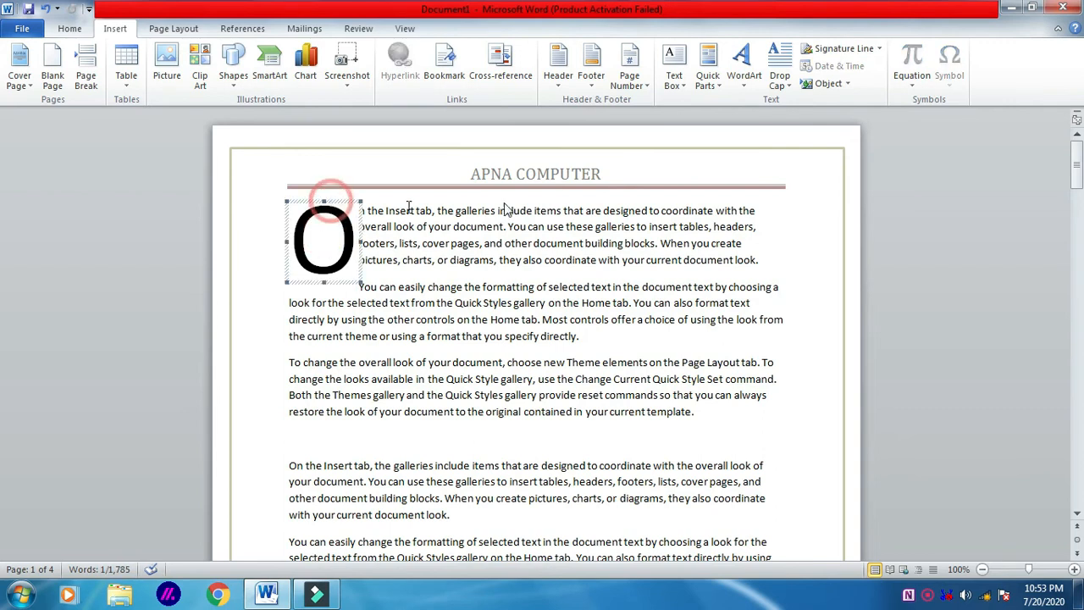
pyautogui.click(746, 80)
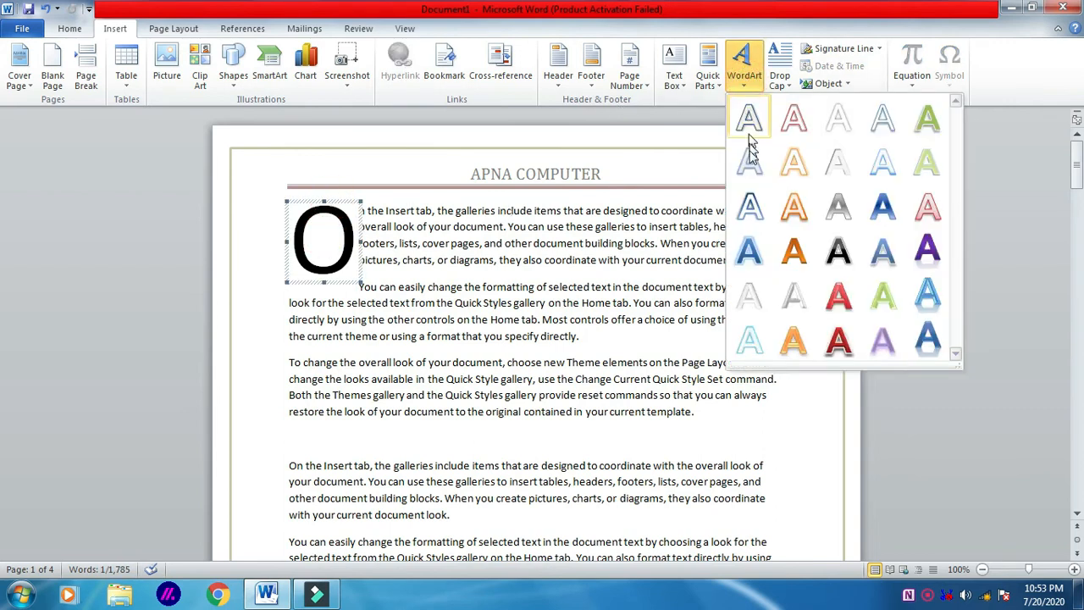
pyautogui.click(780, 76)
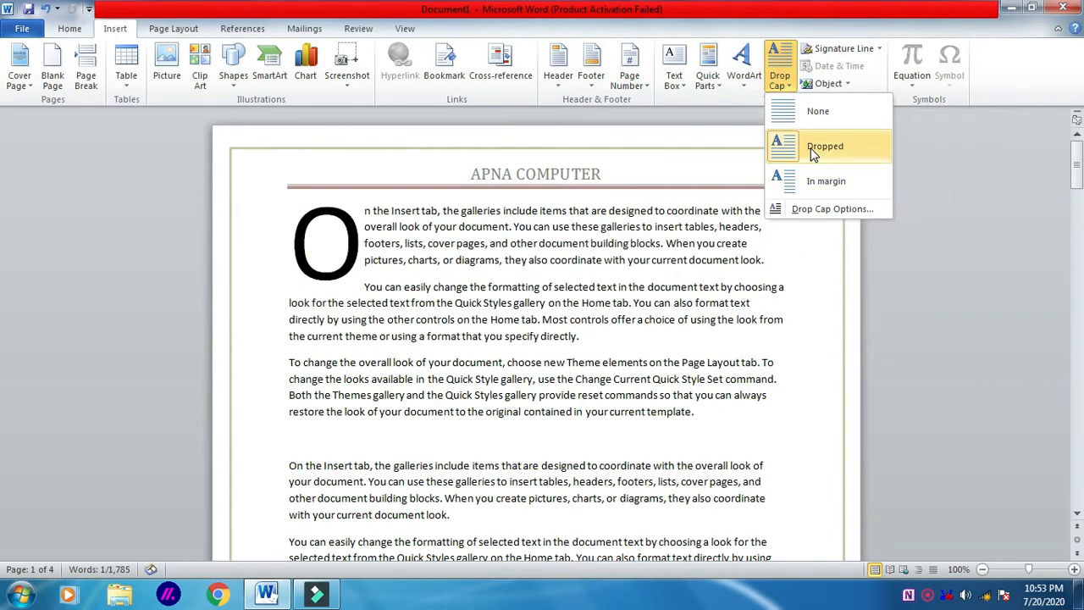
pyautogui.click(818, 211)
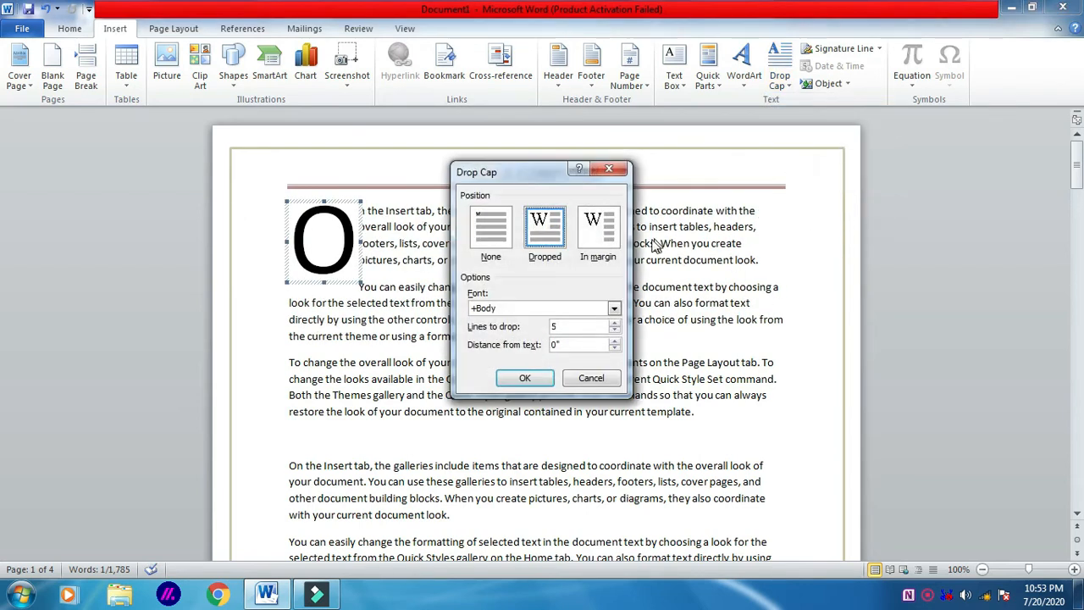
pyautogui.click(614, 310)
pyautogui.click(525, 359)
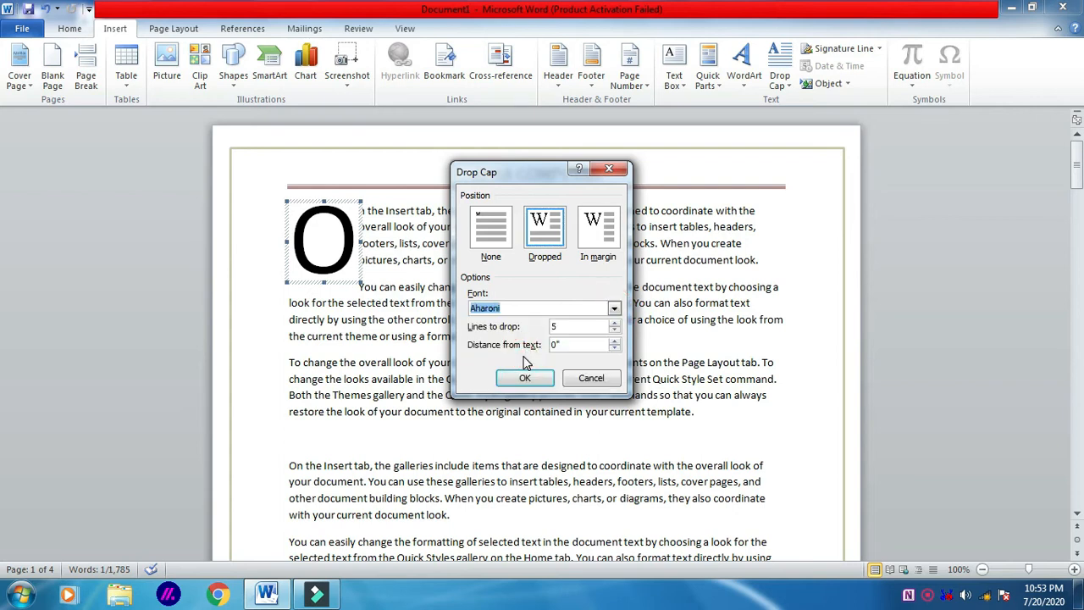
pyautogui.click(614, 326)
pyautogui.click(614, 326)
pyautogui.click(524, 378)
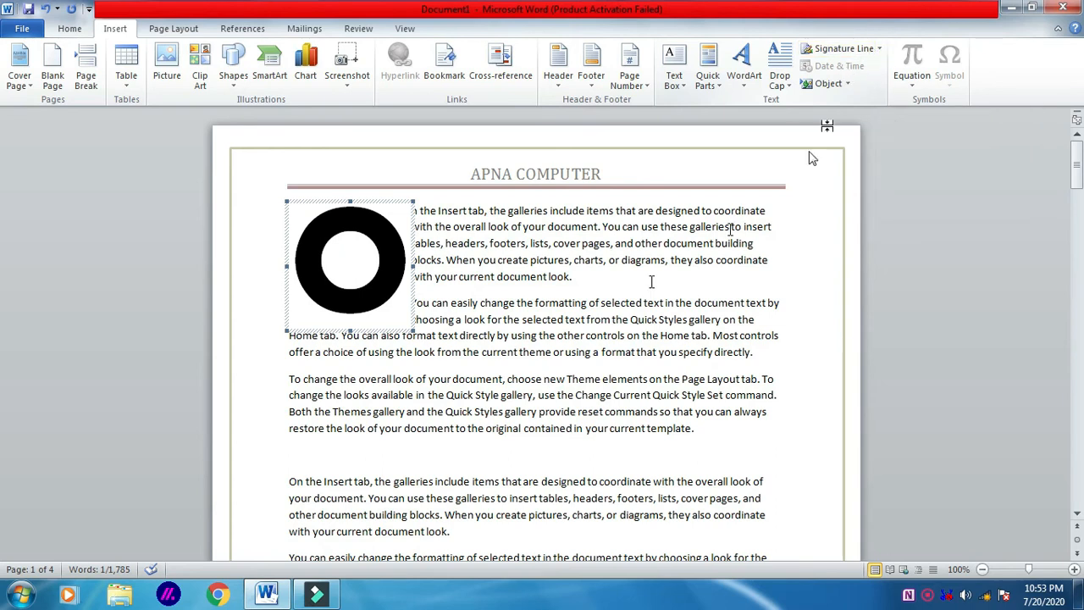
# Step: Insert the current date and time on the blank line after the third paragraph, using the 7/20/2020 10:54:03 PM format
pyautogui.scroll(-4, 608, 295)
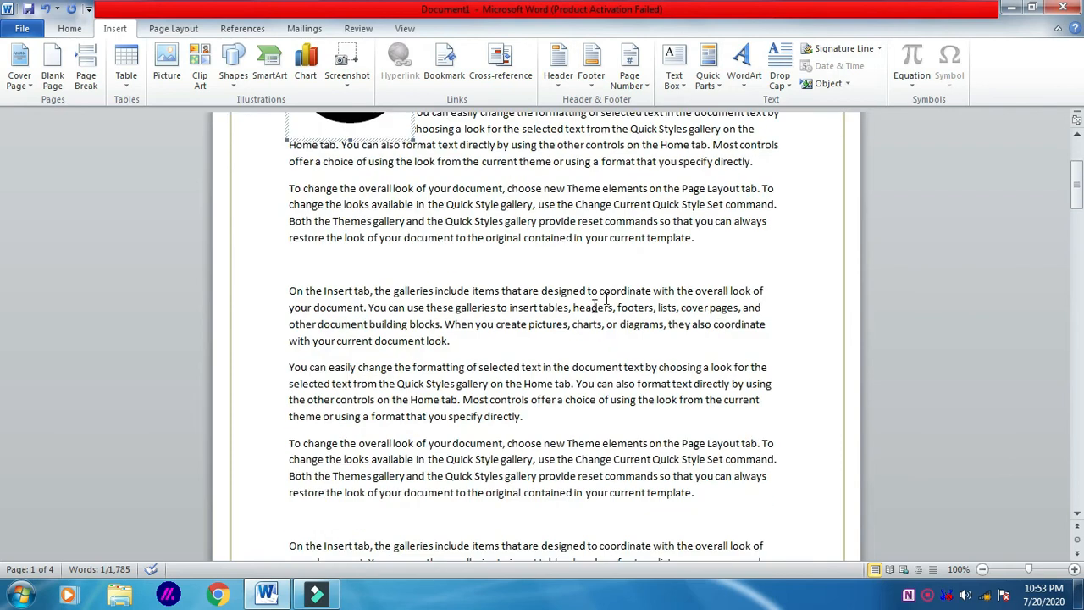
pyautogui.click(489, 254)
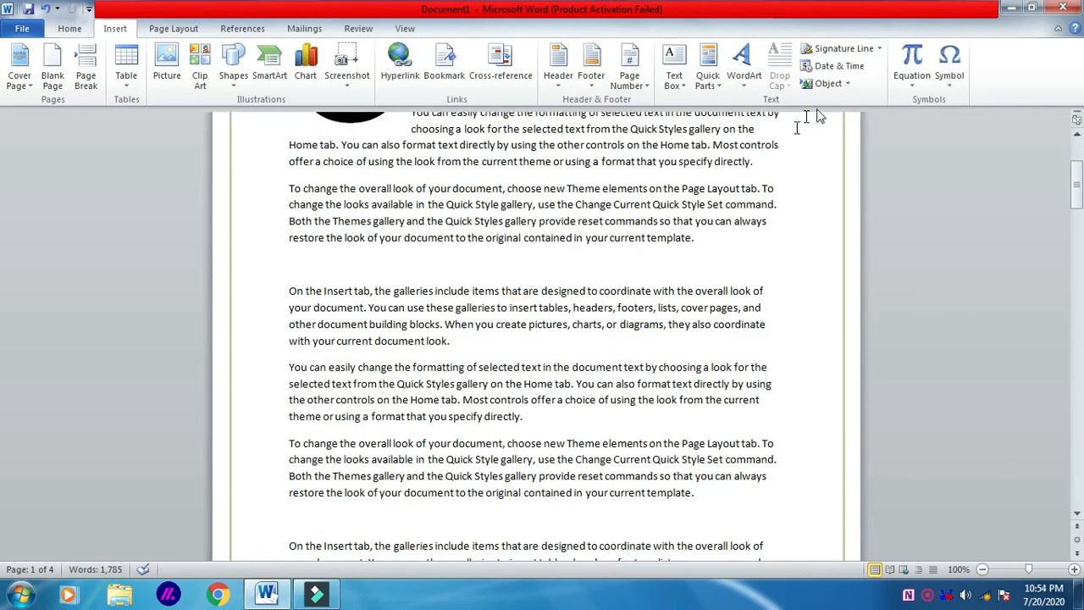
pyautogui.click(837, 66)
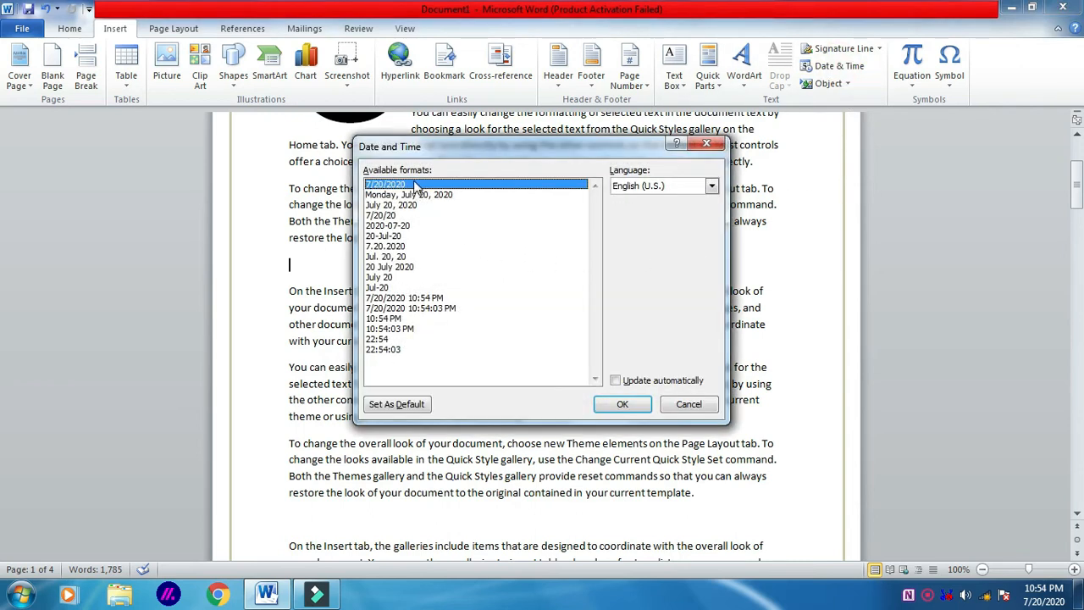
pyautogui.click(412, 297)
pyautogui.click(412, 276)
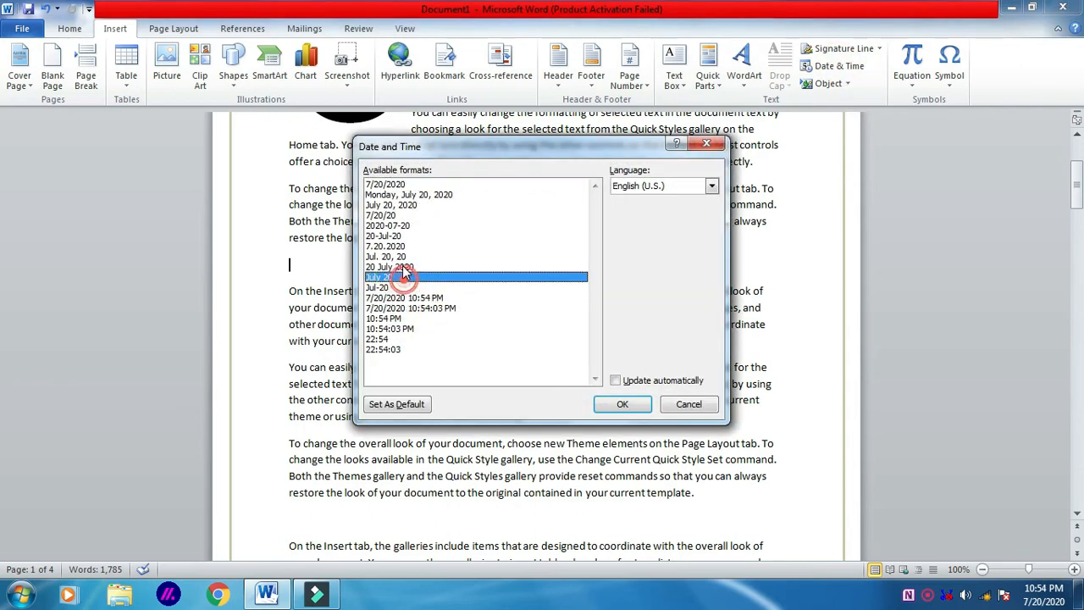
pyautogui.click(406, 267)
pyautogui.click(403, 246)
pyautogui.click(402, 215)
pyautogui.click(401, 194)
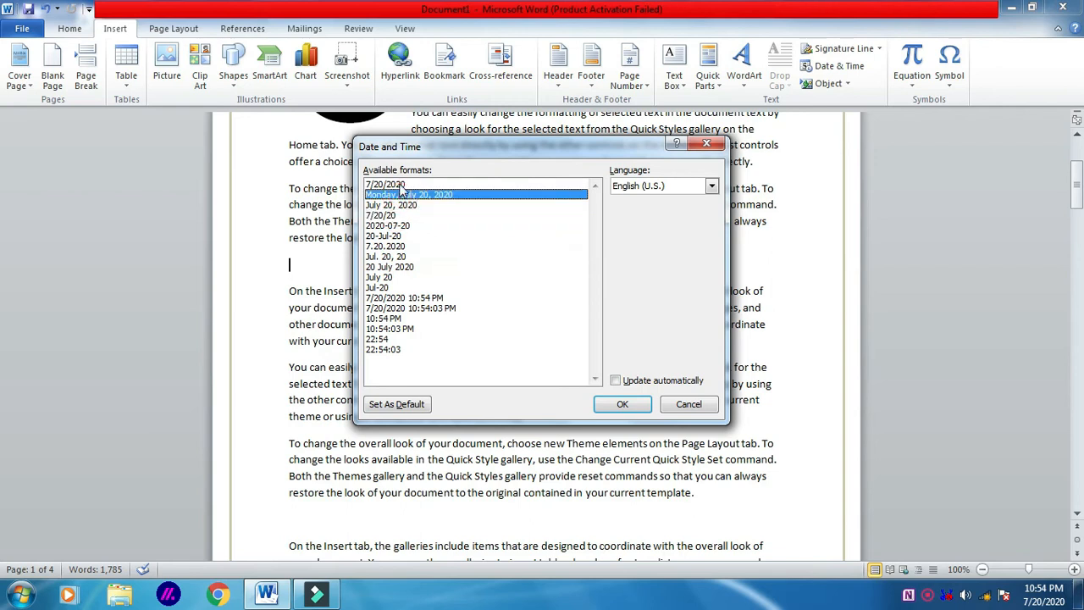
pyautogui.click(398, 184)
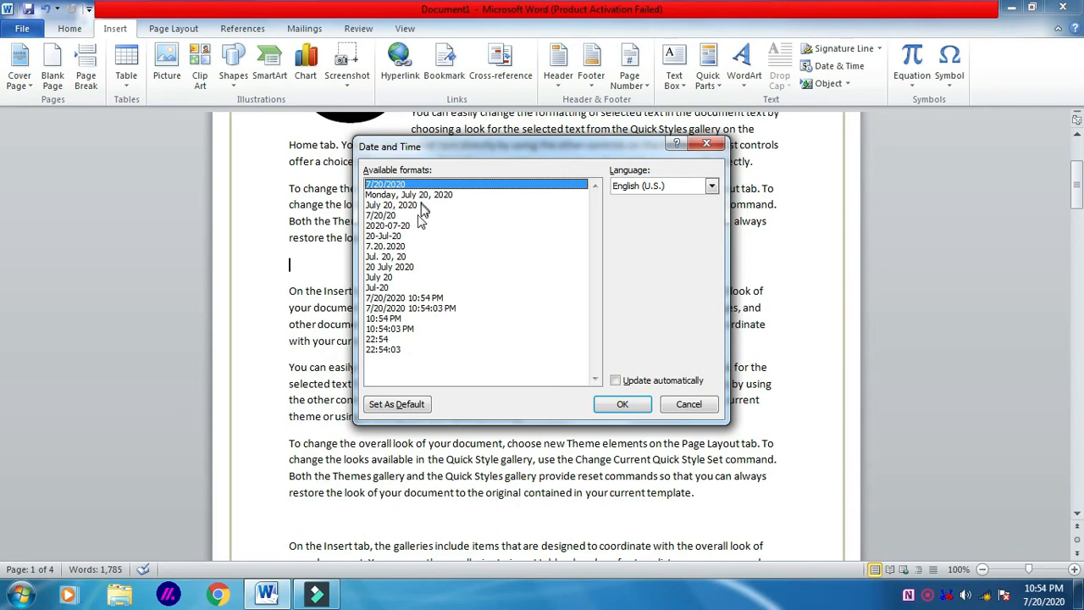
pyautogui.click(413, 225)
pyautogui.click(404, 246)
pyautogui.click(401, 267)
pyautogui.click(398, 287)
pyautogui.click(402, 298)
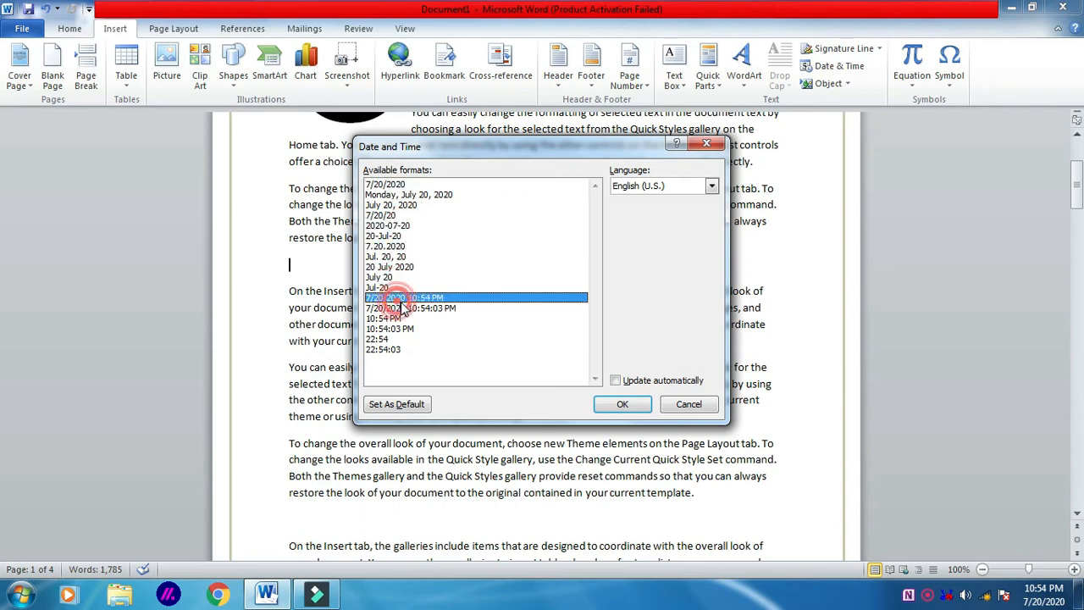
pyautogui.click(415, 309)
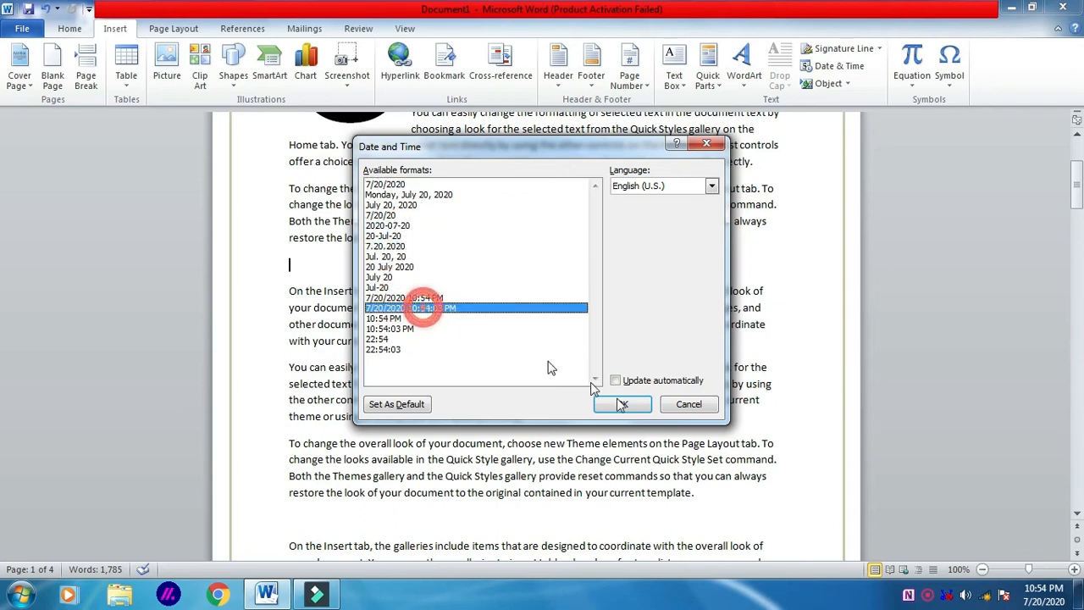
pyautogui.click(622, 405)
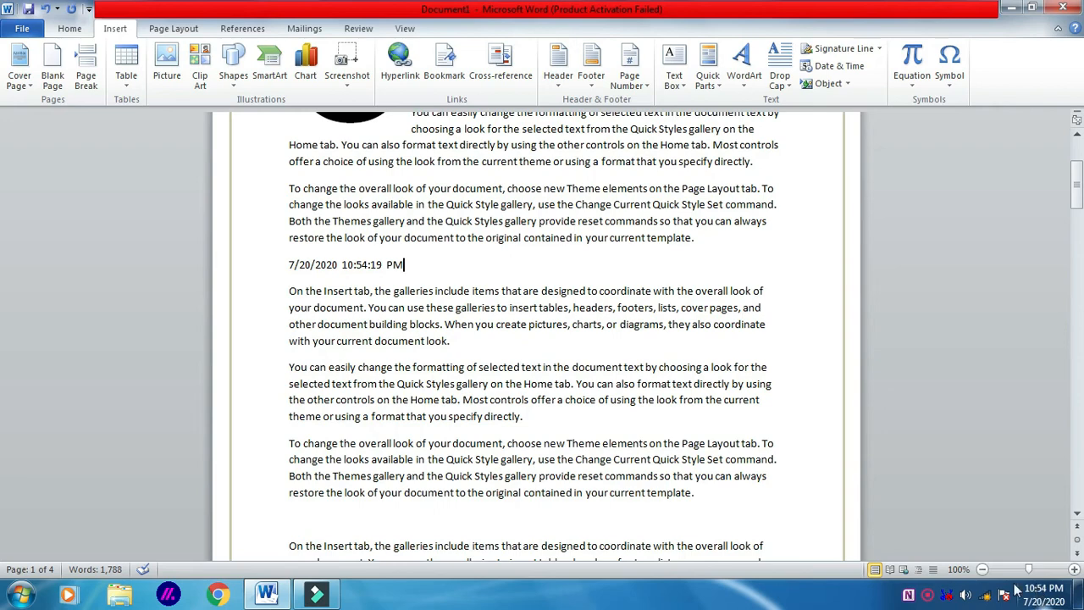
pyautogui.hotkey('ctrl', 'a')
pyautogui.scroll(-5, 1004, 545)
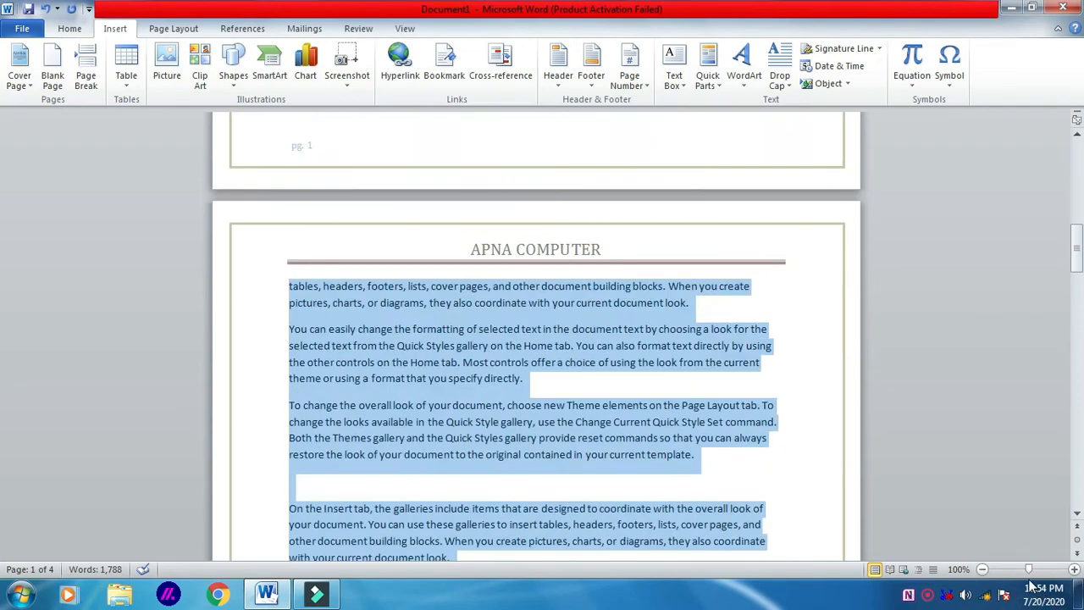
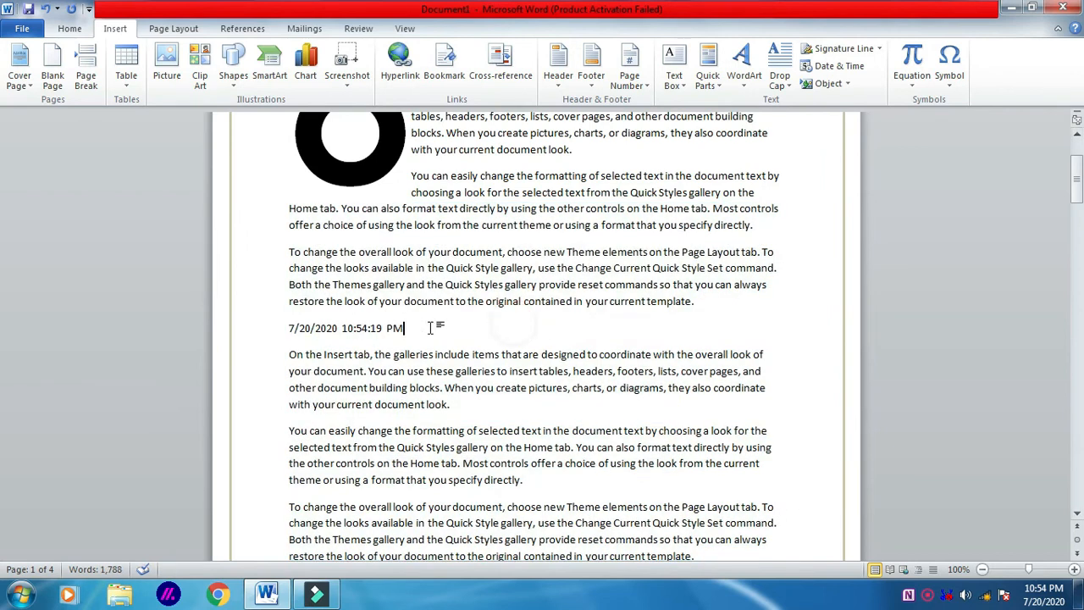
pyautogui.moveTo(428, 327); pyautogui.dragTo(289, 328)
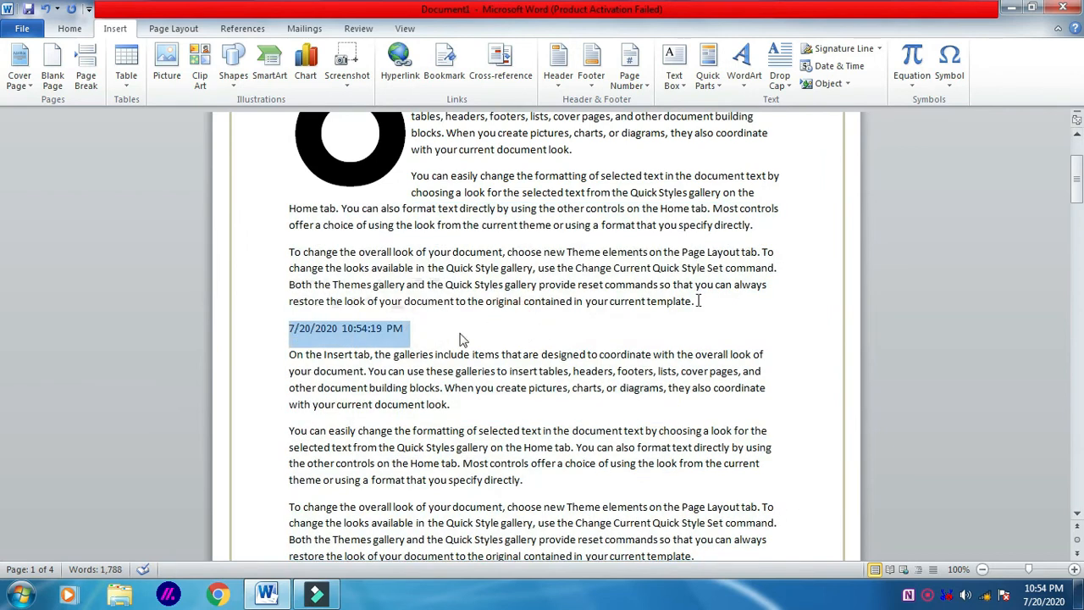
pyautogui.click(847, 83)
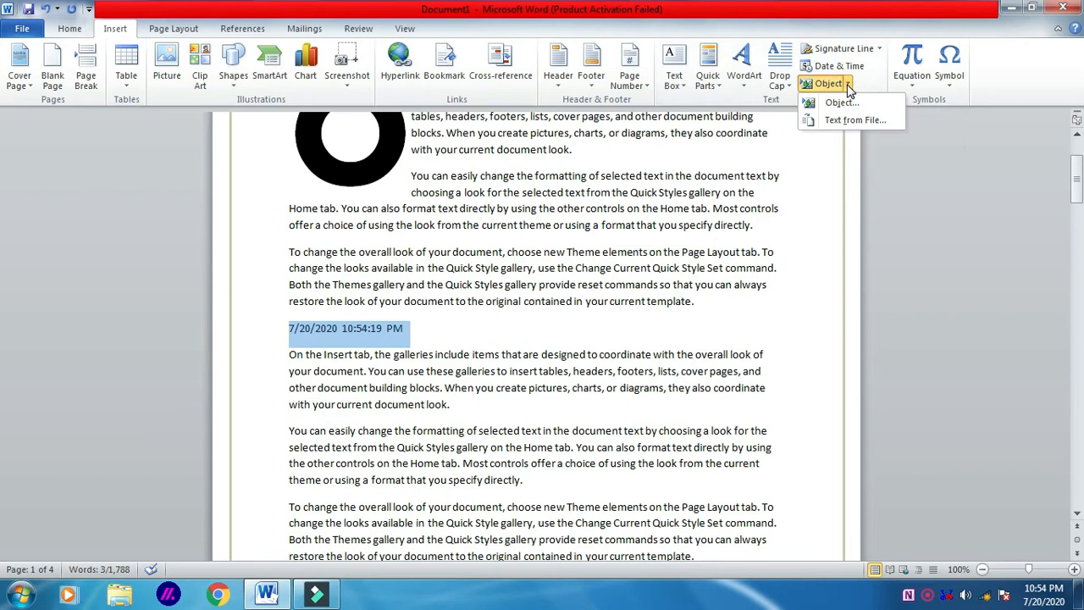
pyautogui.click(496, 315)
pyautogui.click(498, 325)
pyautogui.scroll(-2, 503, 333)
pyautogui.scroll(-2, 503, 333)
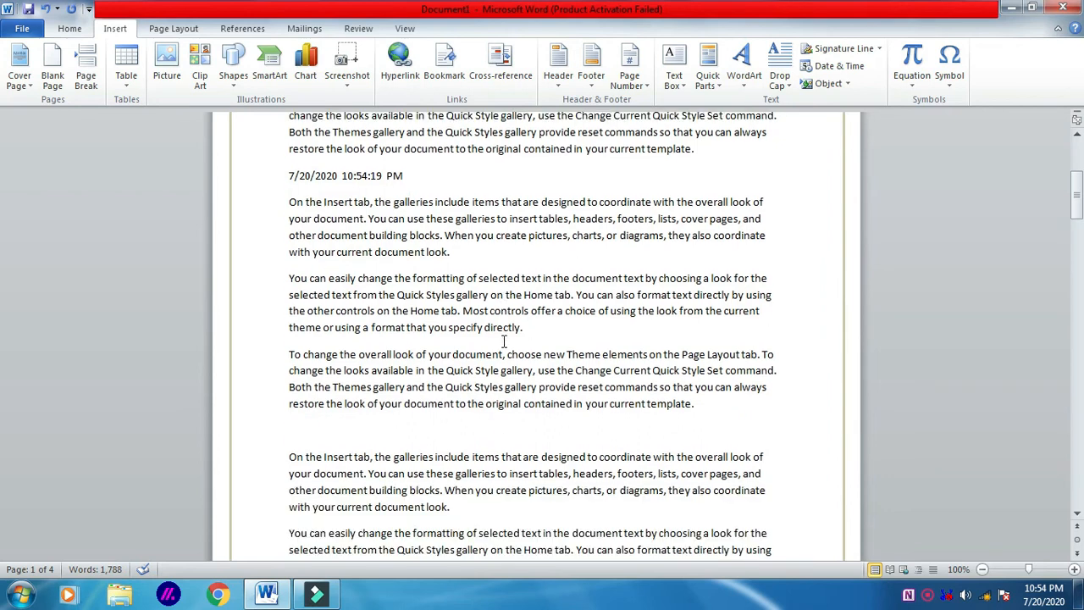
pyautogui.scroll(7, 471, 354)
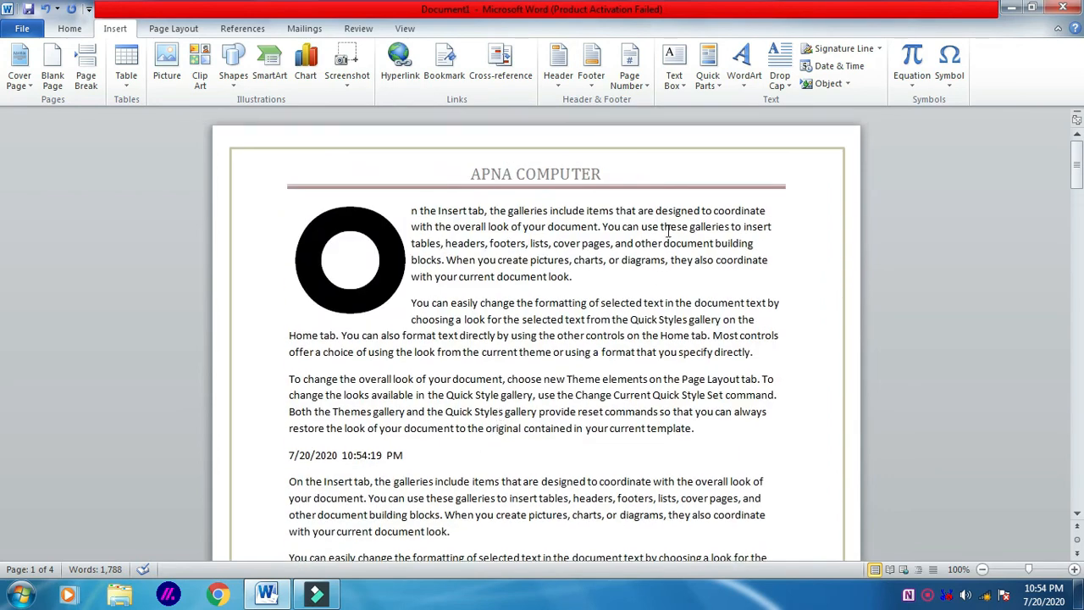
# Step: Examine the object types available for embedding, such as Bitmap Image and CorelDRAW X3 Exchange Graphic, and leave without inserting one
pyautogui.click(770, 210)
pyautogui.click(846, 85)
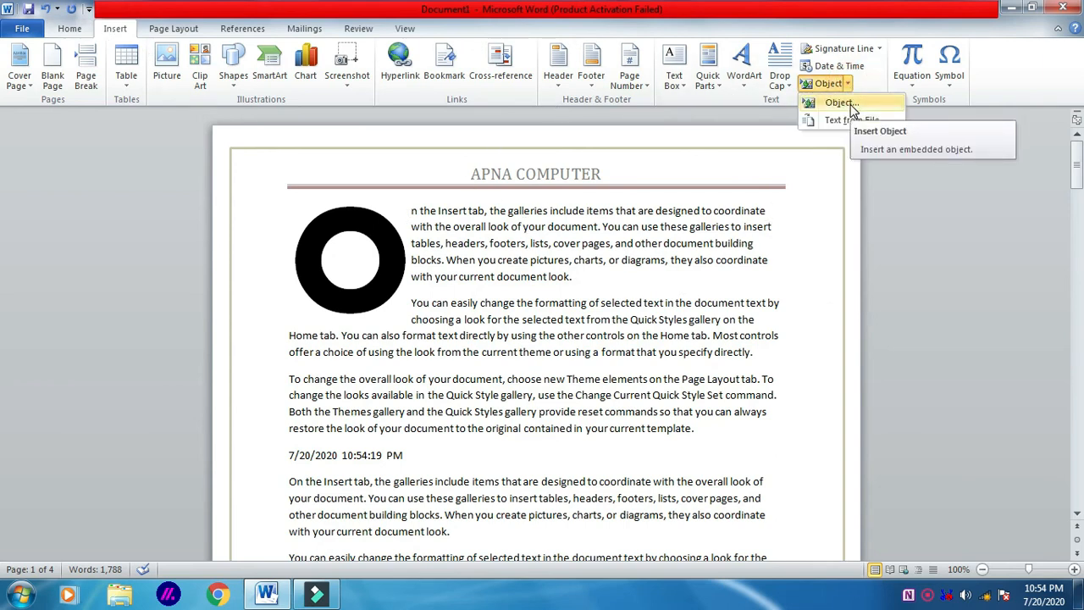
pyautogui.click(851, 106)
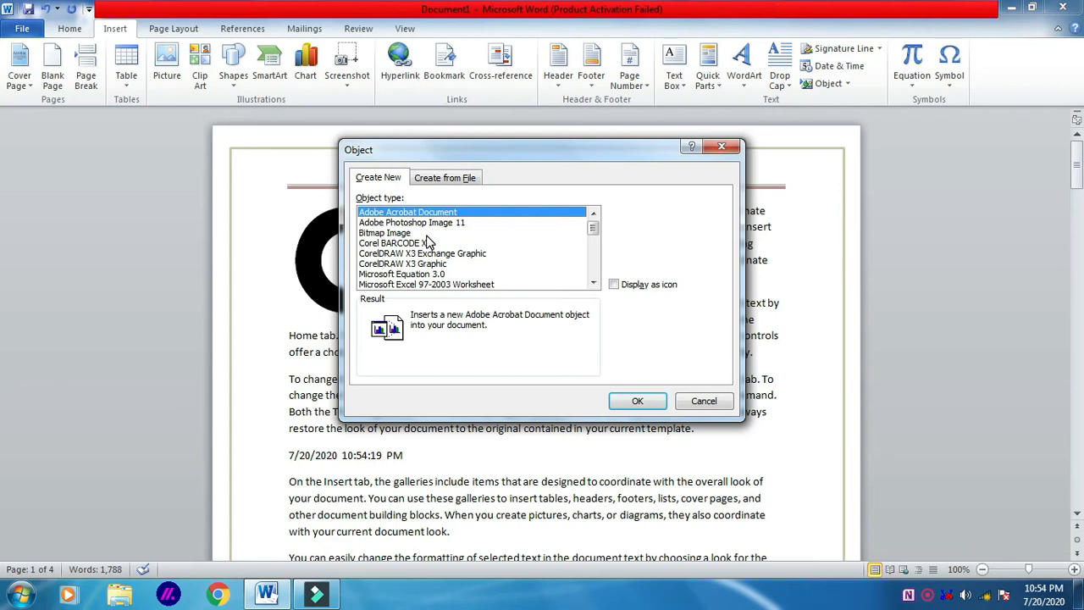
pyautogui.click(399, 234)
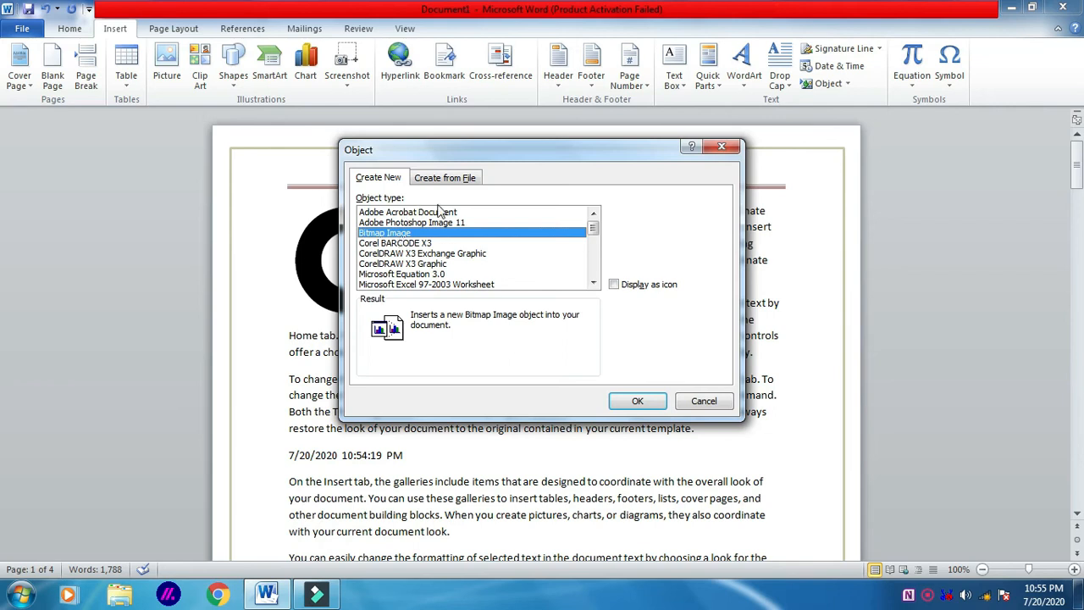
pyautogui.click(428, 257)
pyautogui.scroll(-7, 432, 265)
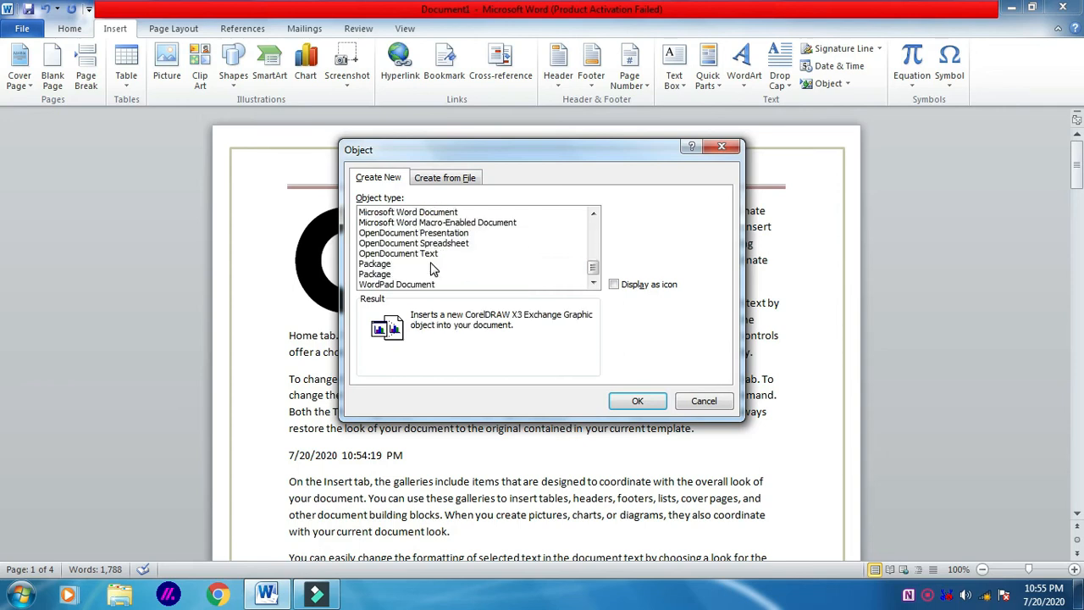
pyautogui.scroll(7, 432, 265)
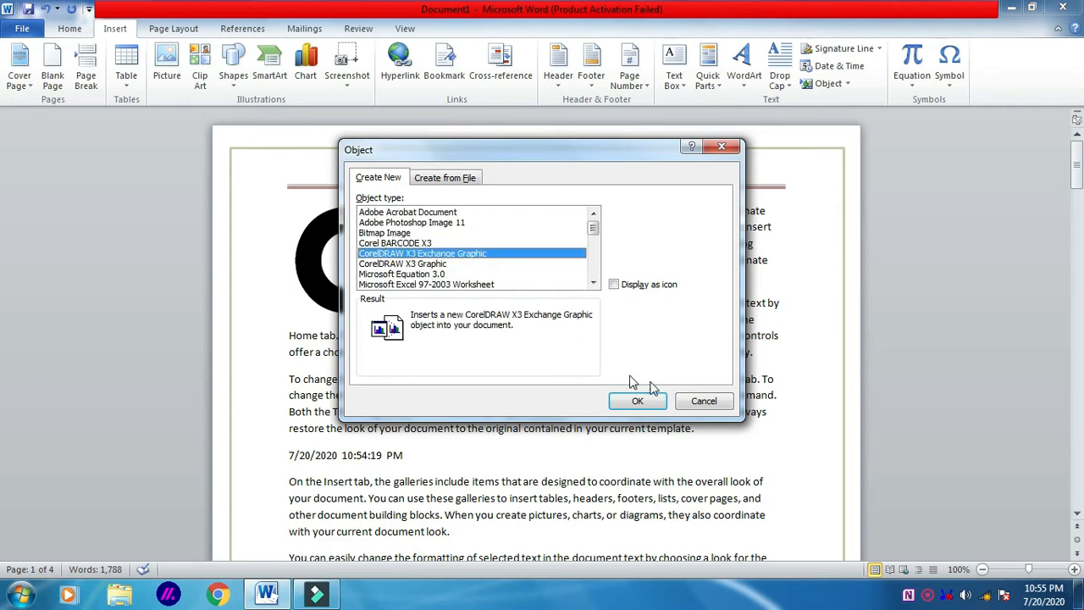
pyautogui.click(699, 401)
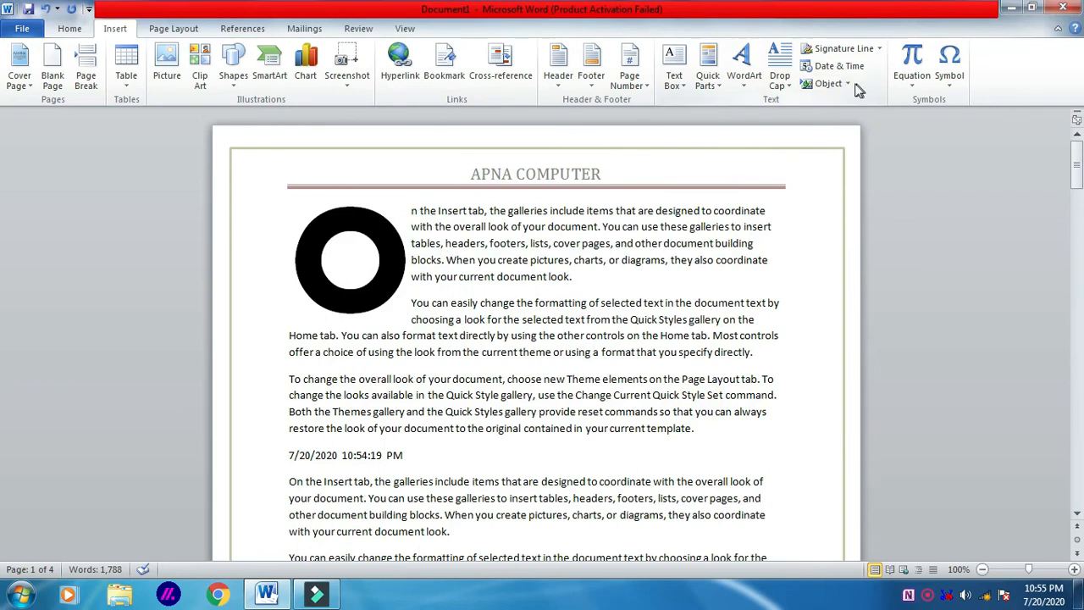
# Step: View the file selection dialog for inserting text from a file and close it without choosing a file
pyautogui.click(847, 84)
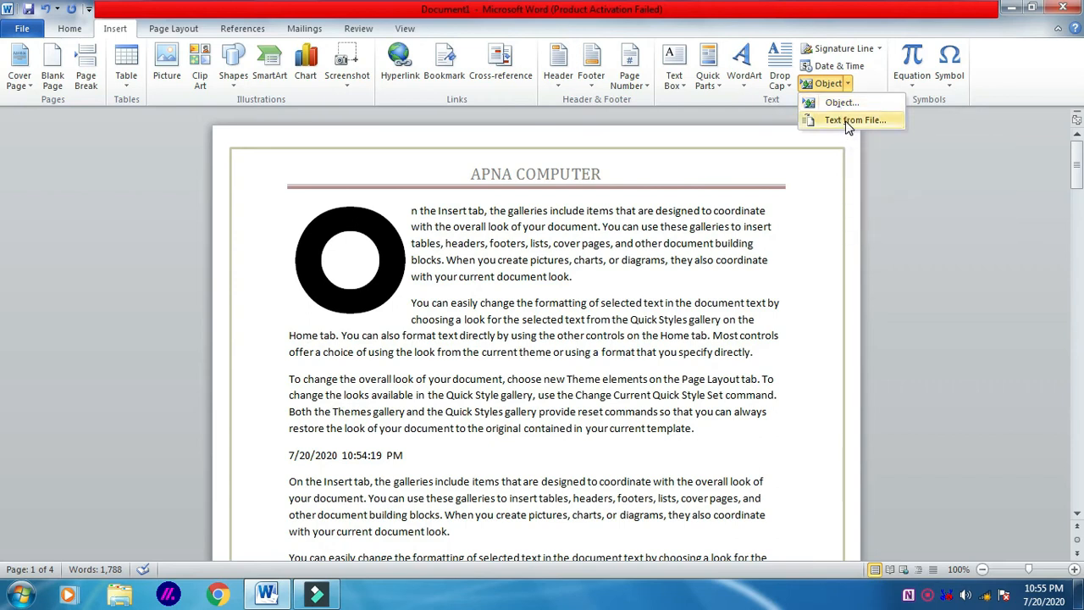
pyautogui.click(847, 121)
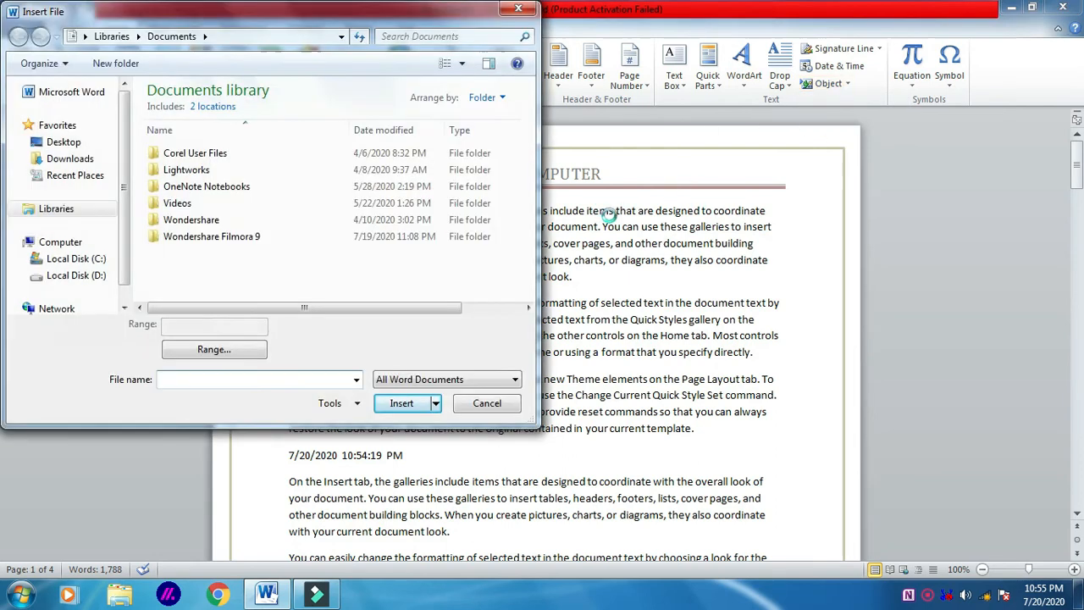
pyautogui.click(496, 405)
pyautogui.click(846, 84)
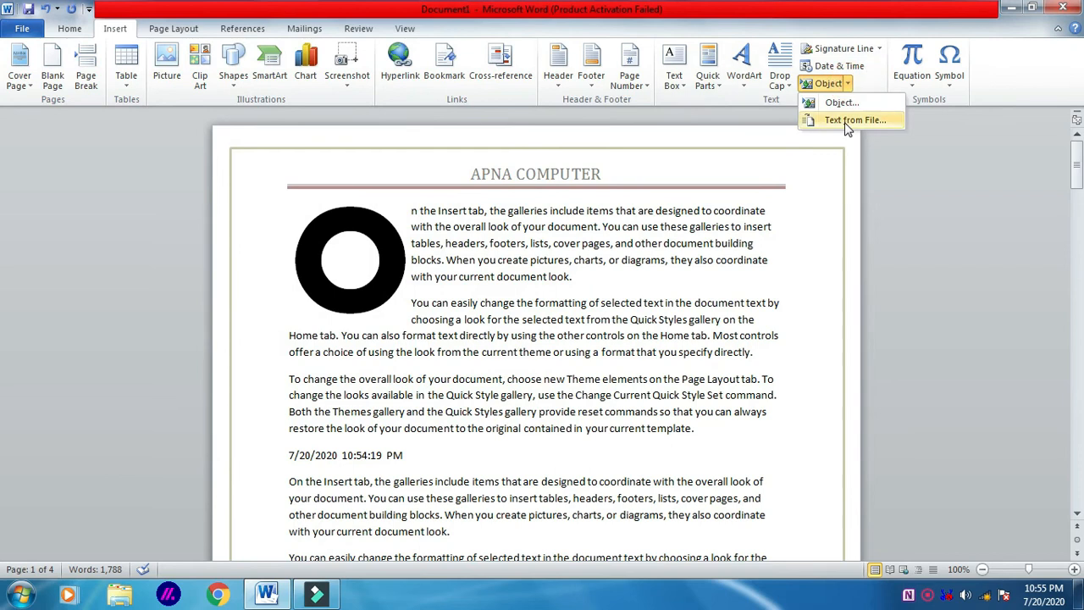
pyautogui.click(886, 162)
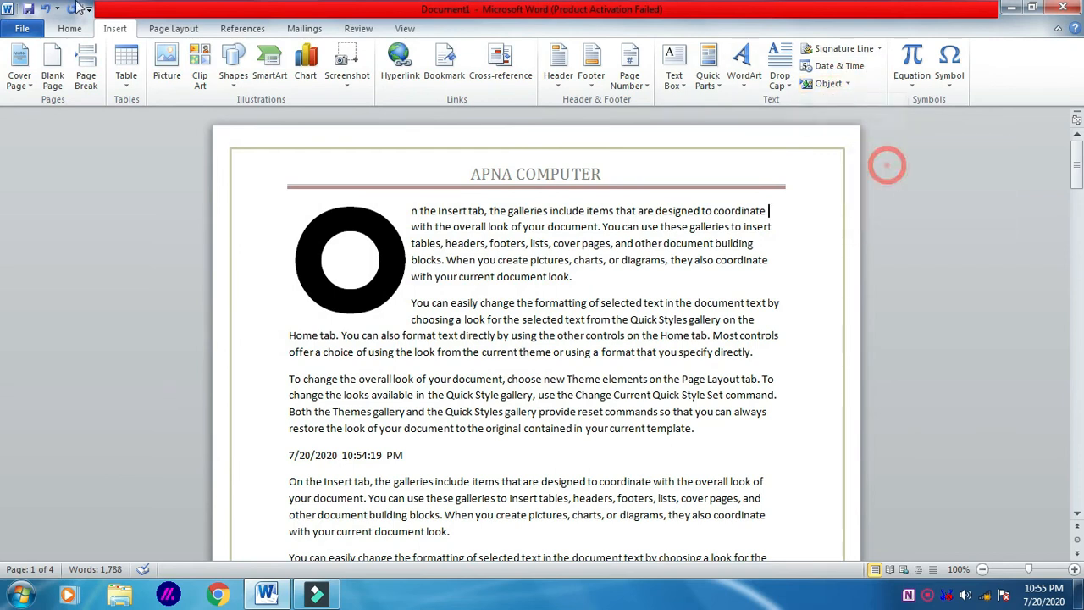
pyautogui.click(848, 83)
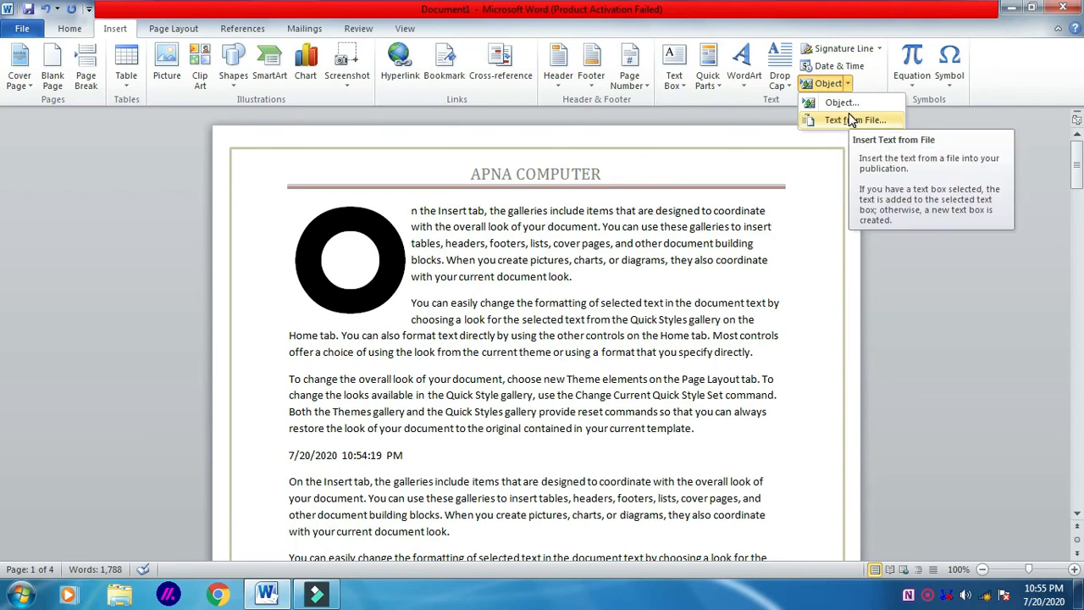
pyautogui.click(853, 121)
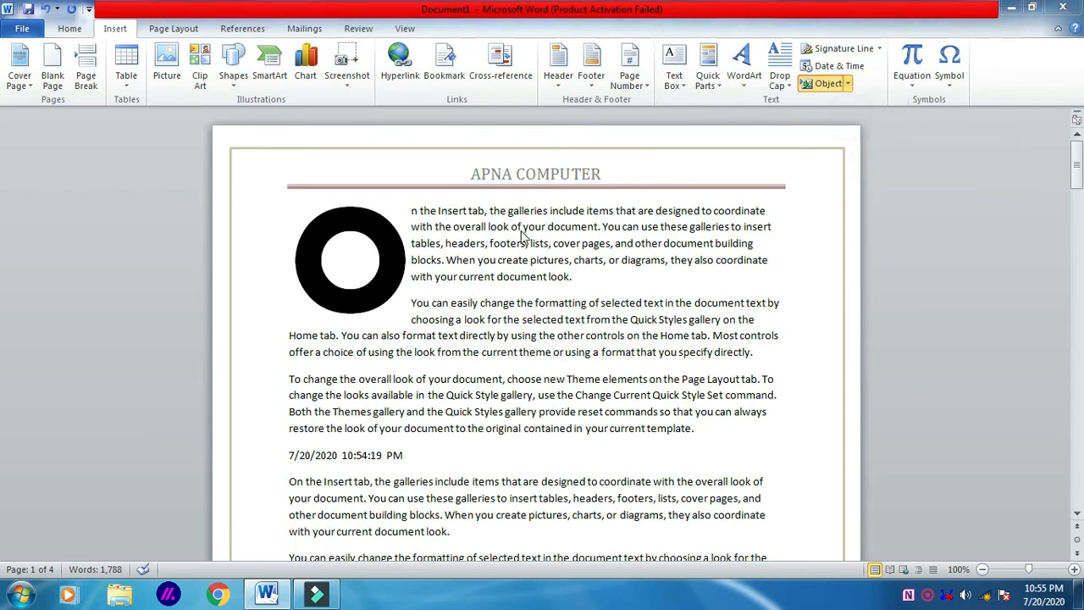
pyautogui.click(519, 9)
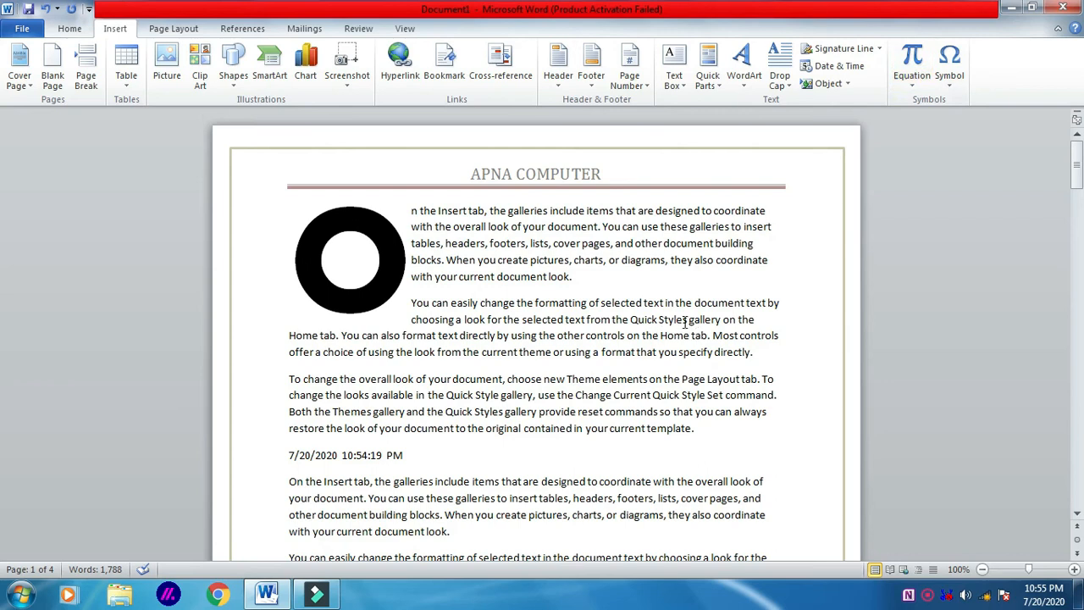
# Step: Insert the built-in Binomial Theorem equation on the blank line below the sixth paragraph on page 1 and undo it
pyautogui.scroll(-5, 755, 325)
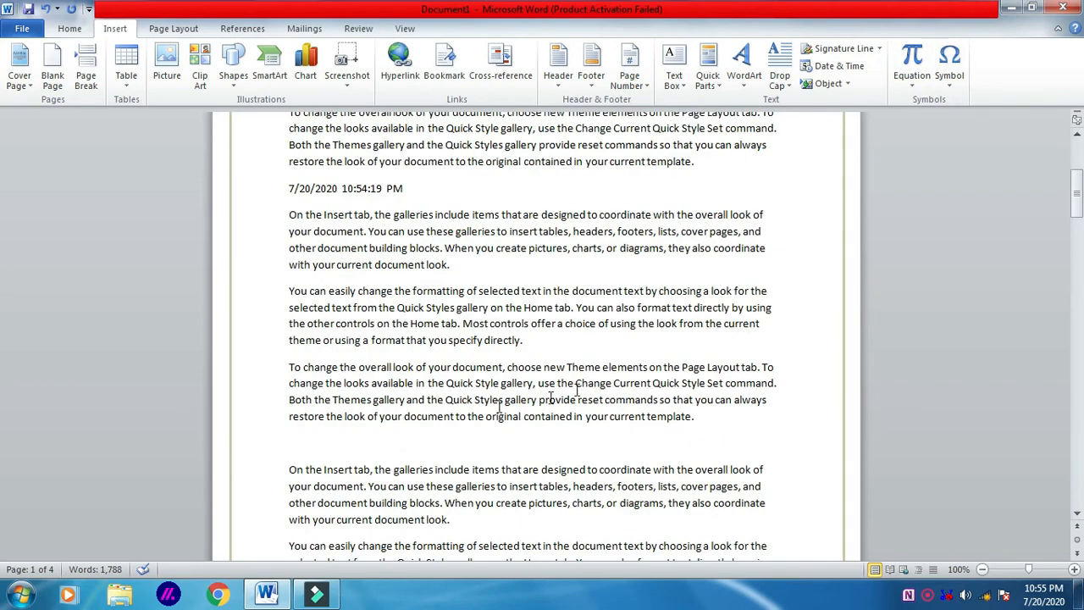
pyautogui.click(290, 441)
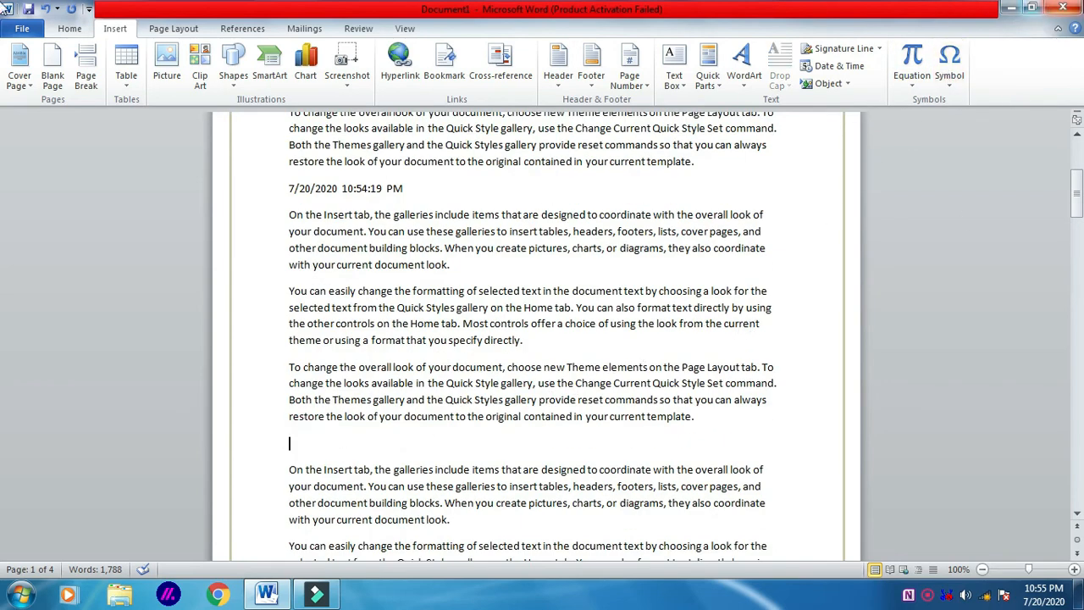
pyautogui.click(913, 78)
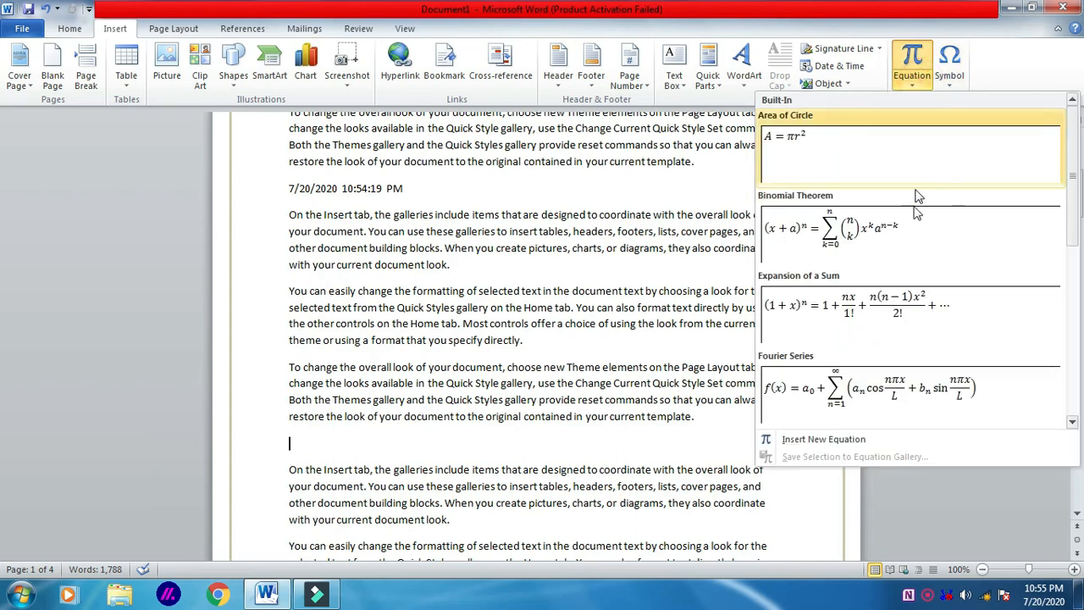
pyautogui.click(877, 241)
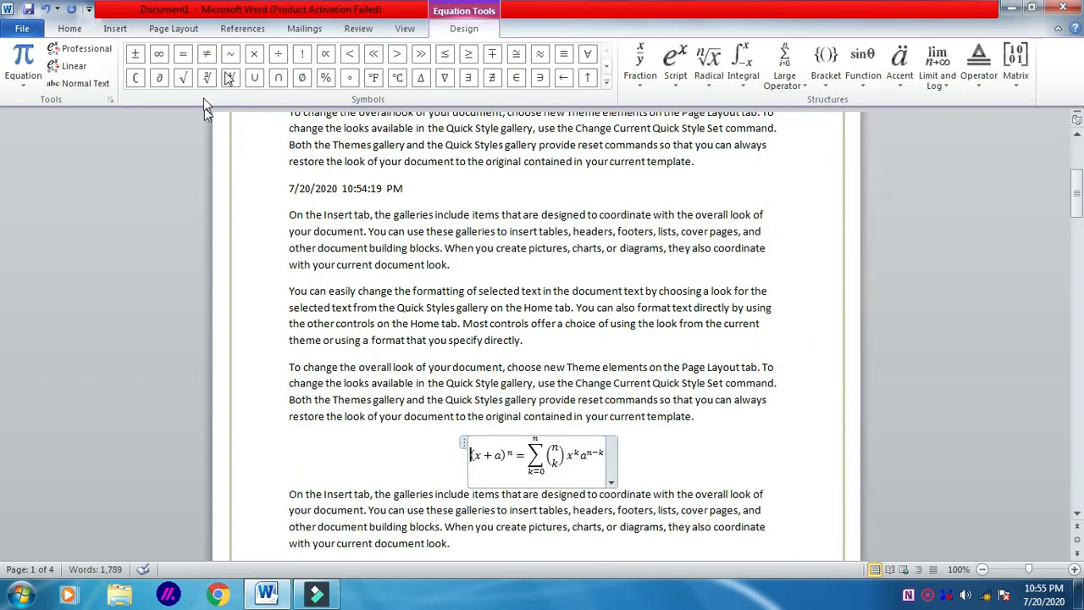
pyautogui.hotkey('ctrl', 'z')
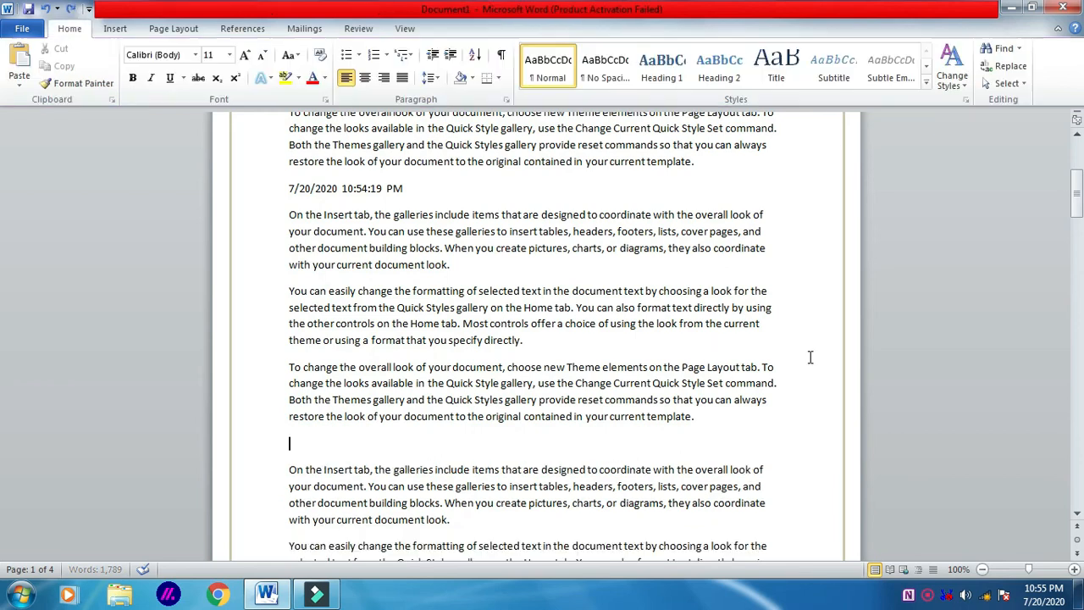
# Step: Place the insertion point at the start of the paragraph below the date and time, and briefly view the full Symbol dialog
pyautogui.click(127, 30)
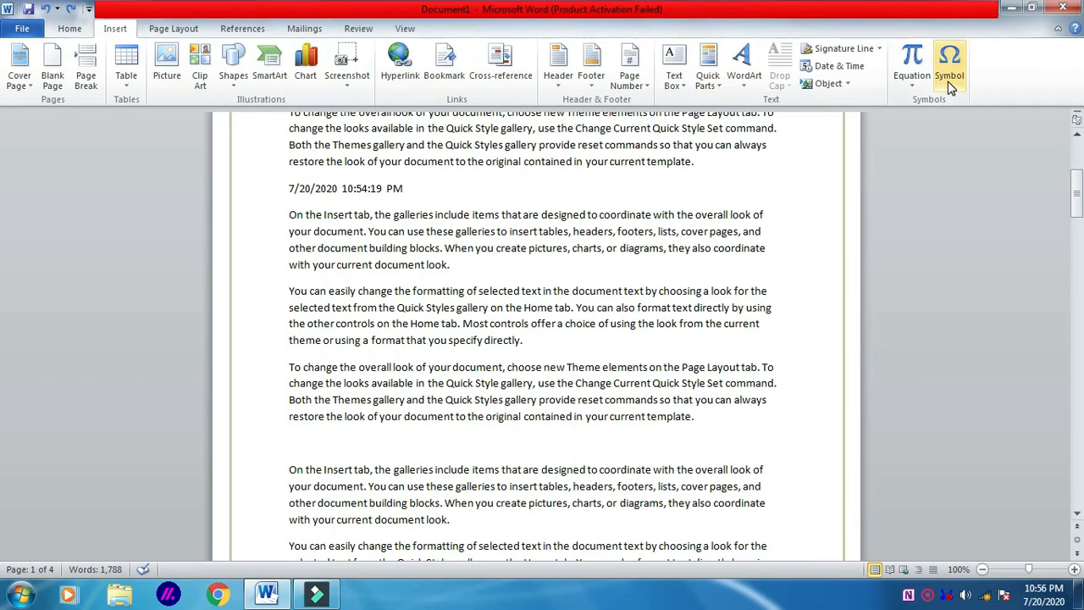
pyautogui.scroll(3, 715, 364)
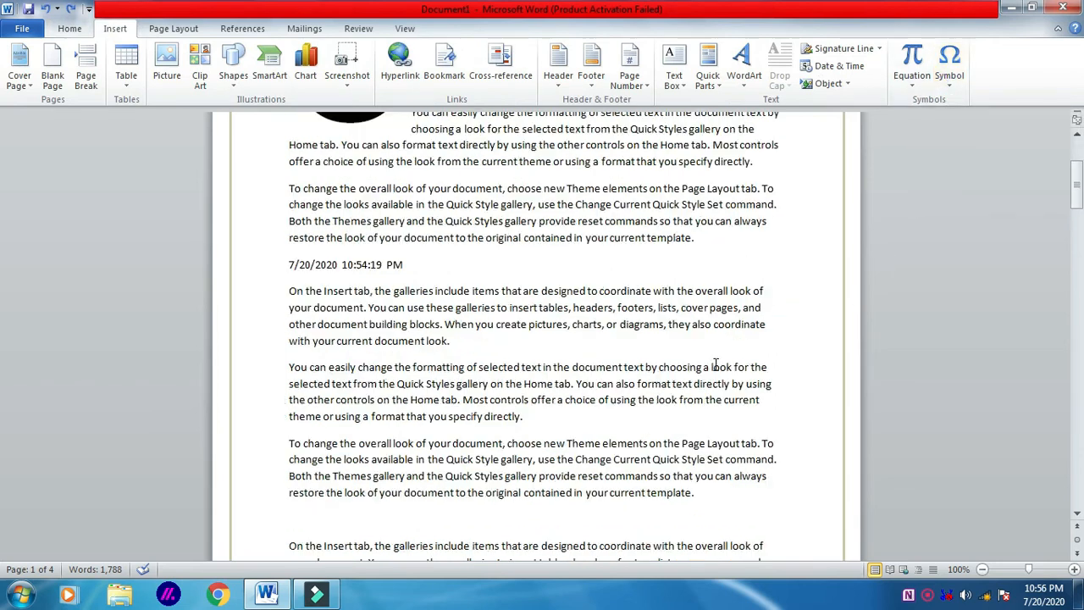
pyautogui.scroll(-3, 715, 365)
pyautogui.scroll(5, 719, 385)
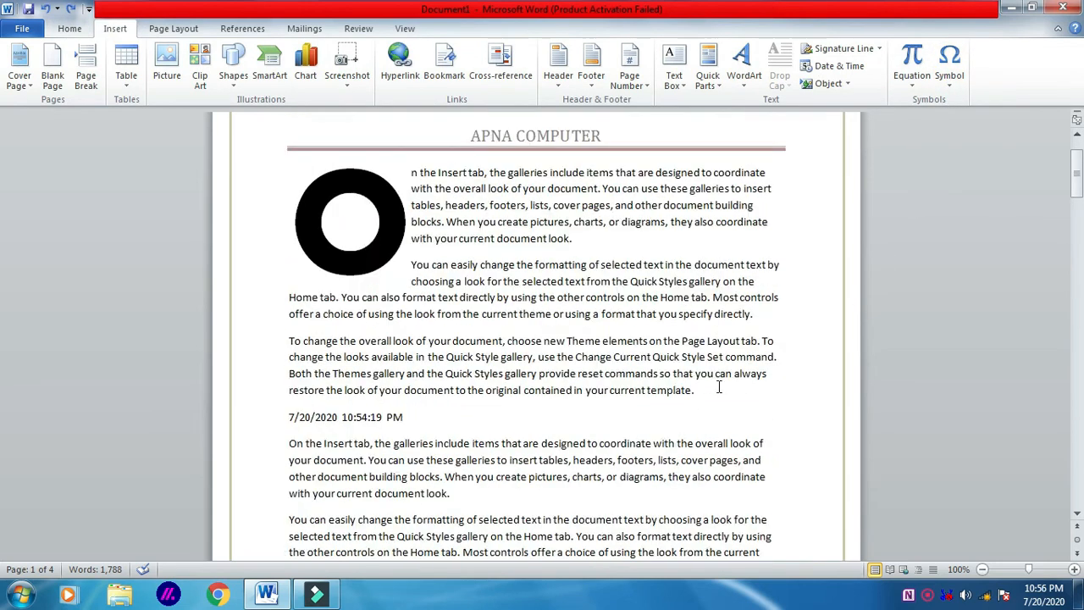
pyautogui.scroll(-5, 703, 356)
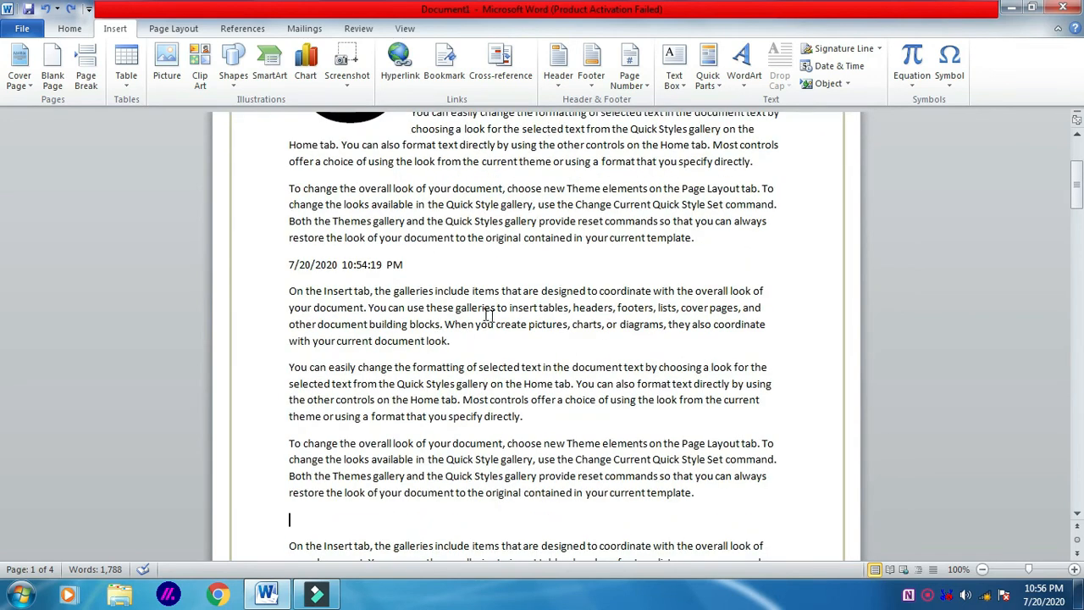
pyautogui.click(289, 252)
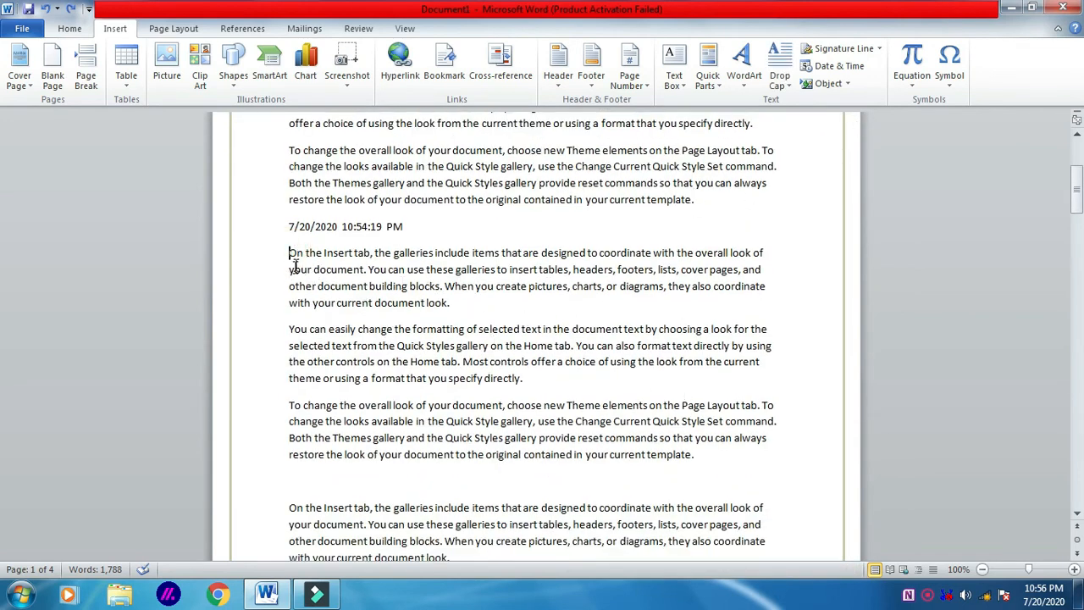
pyautogui.click(952, 83)
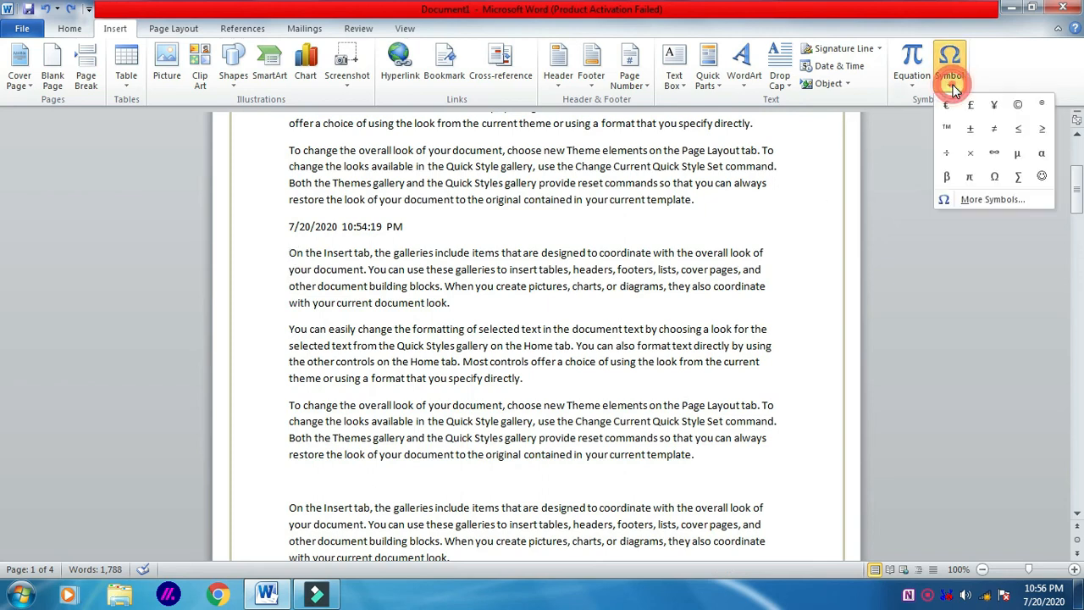
pyautogui.click(990, 200)
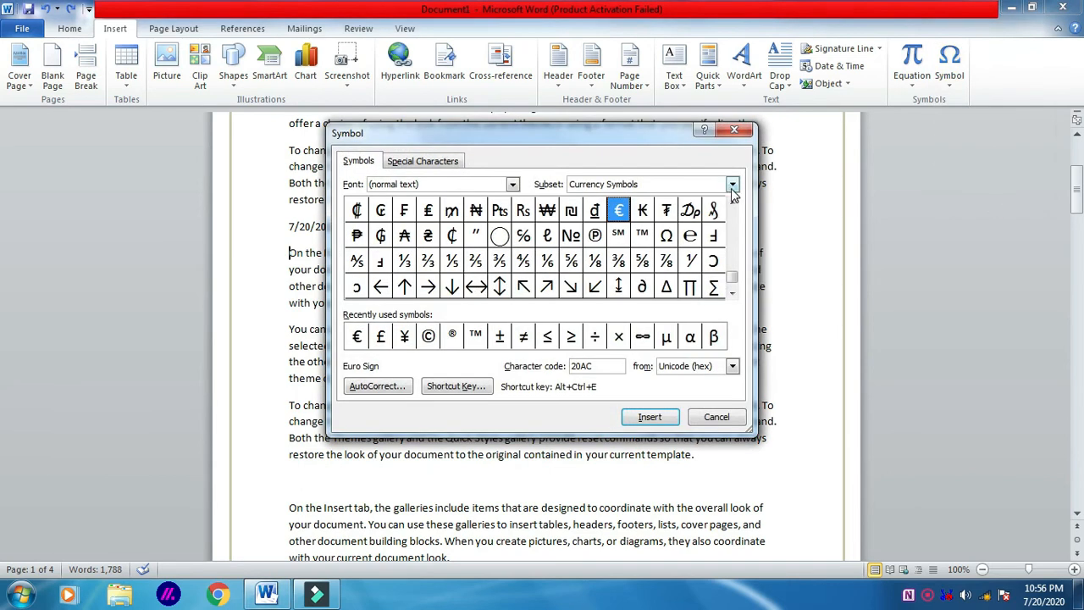
pyautogui.click(734, 129)
# Step: Insert the Wingdings 2 black pointing-hand symbol, character code 69, at the start of the paragraph below the date and time
pyautogui.click(949, 64)
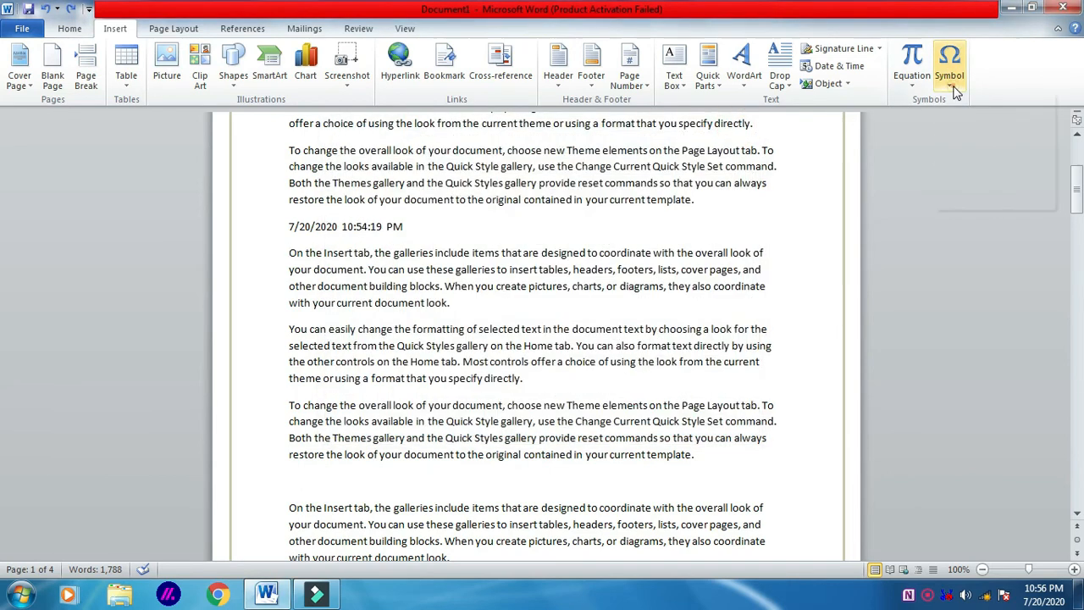
pyautogui.click(975, 201)
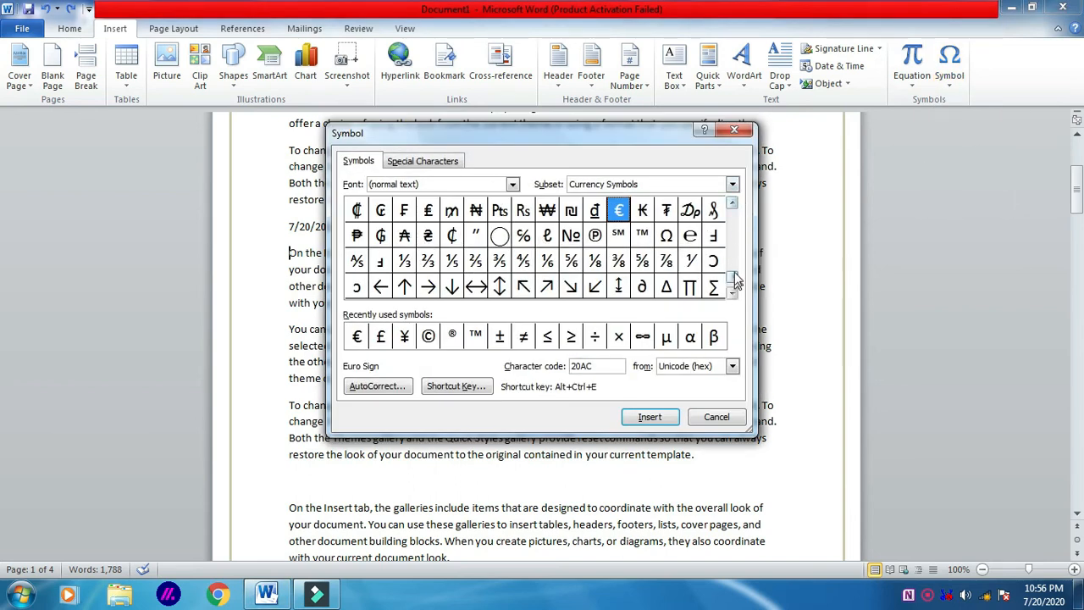
pyautogui.moveTo(735, 282); pyautogui.dragTo(735, 241)
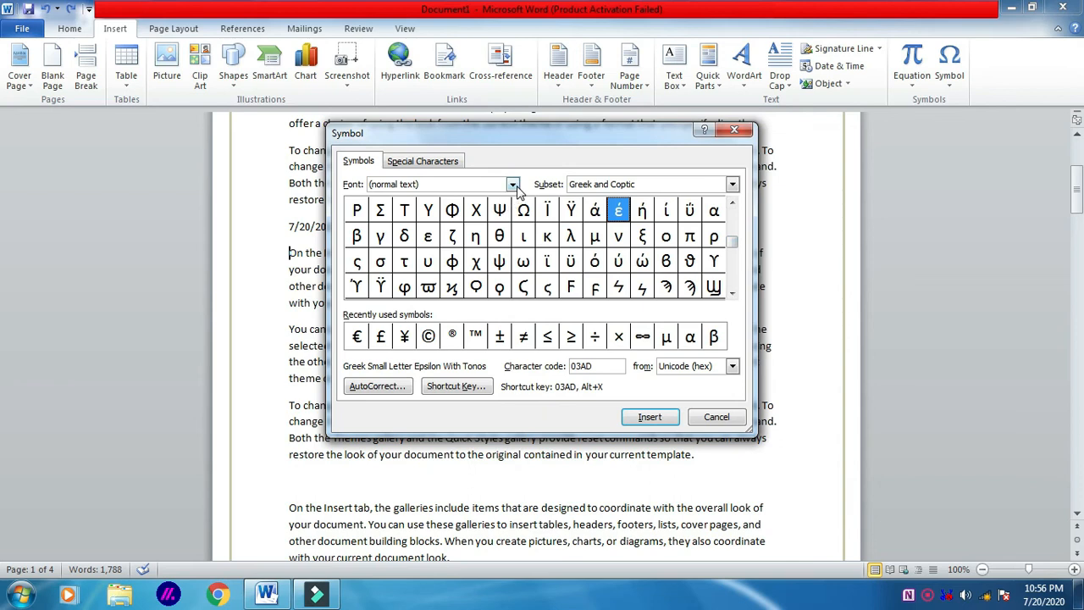
pyautogui.click(512, 185)
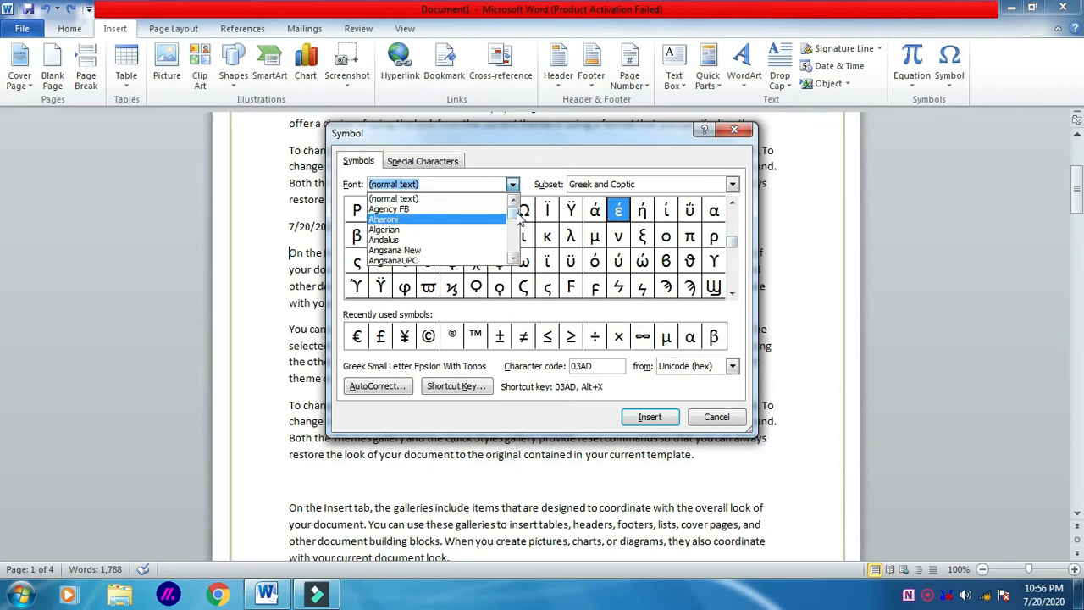
pyautogui.moveTo(519, 218); pyautogui.dragTo(514, 247)
pyautogui.click(507, 250)
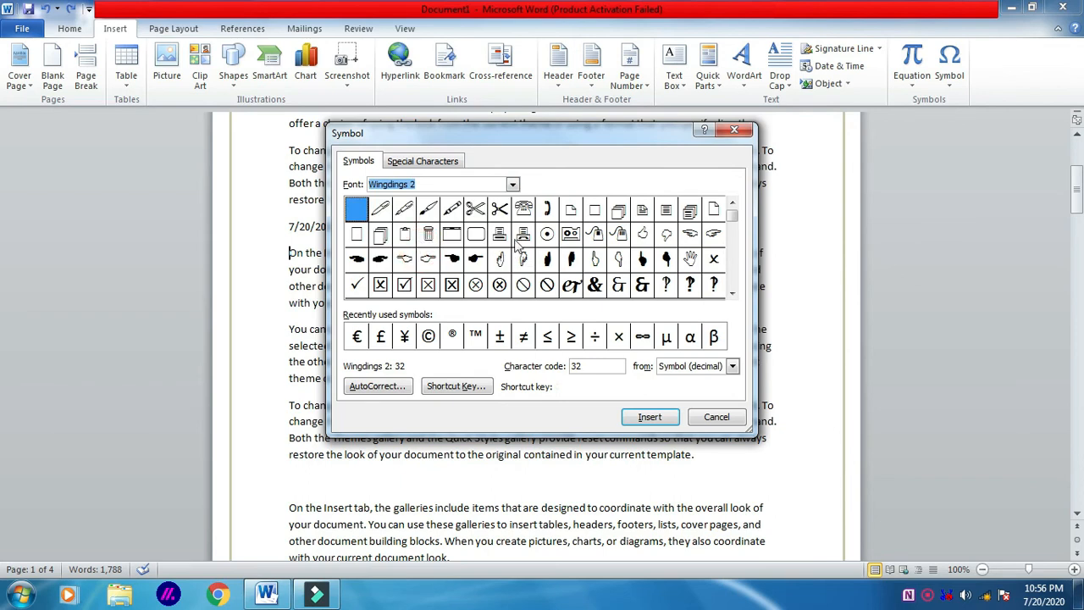
pyautogui.click(476, 259)
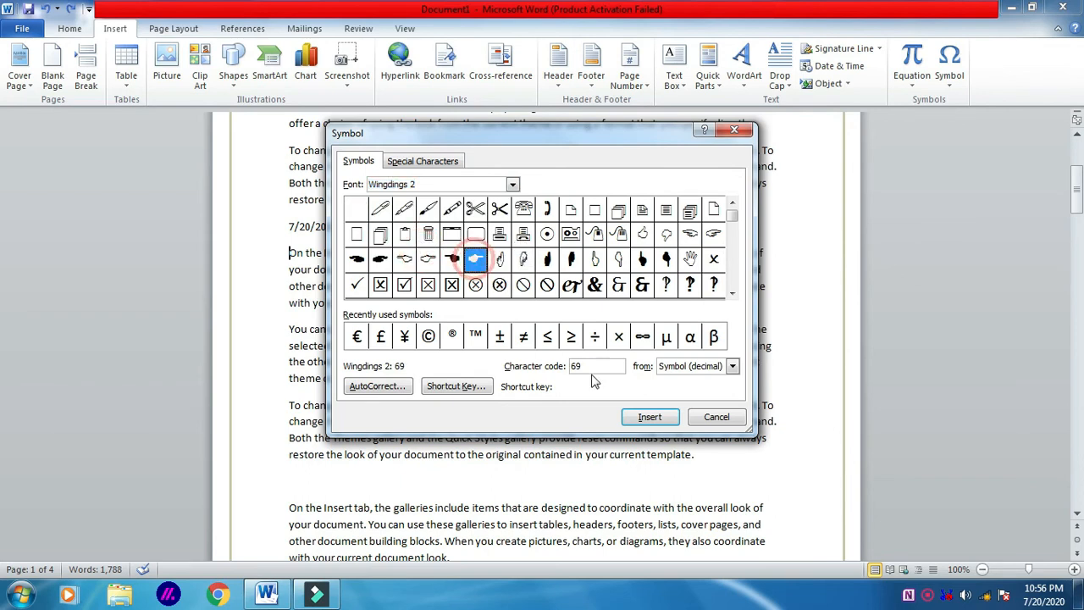
pyautogui.click(648, 418)
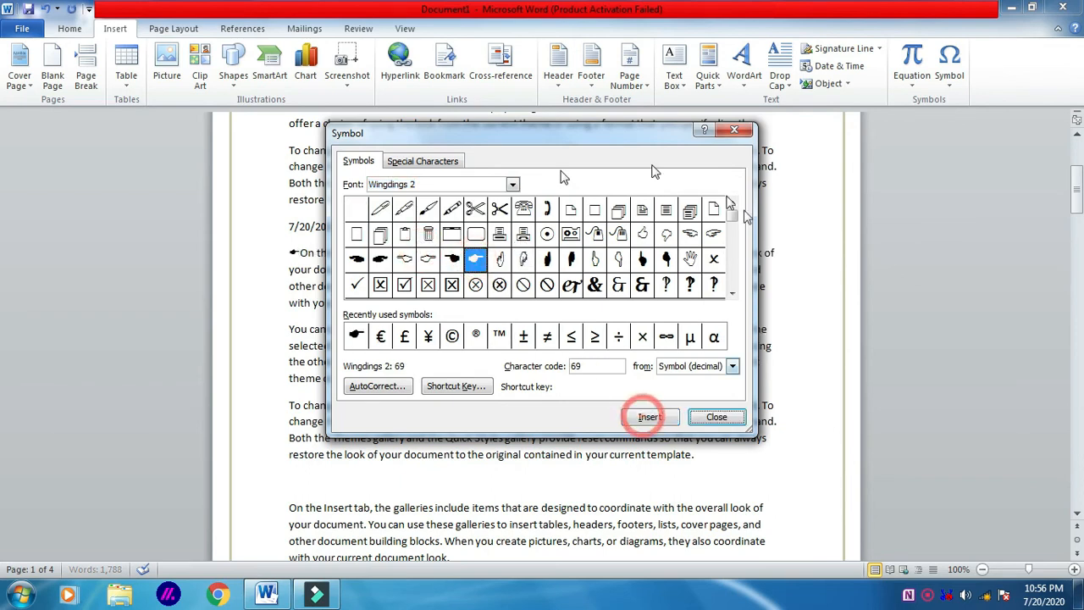
# Step: Insert the Wingdings 2 black pointing-hand symbol, character code 69, at the start of the second paragraph below the date and time
pyautogui.click(715, 417)
pyautogui.scroll(-1, 512, 381)
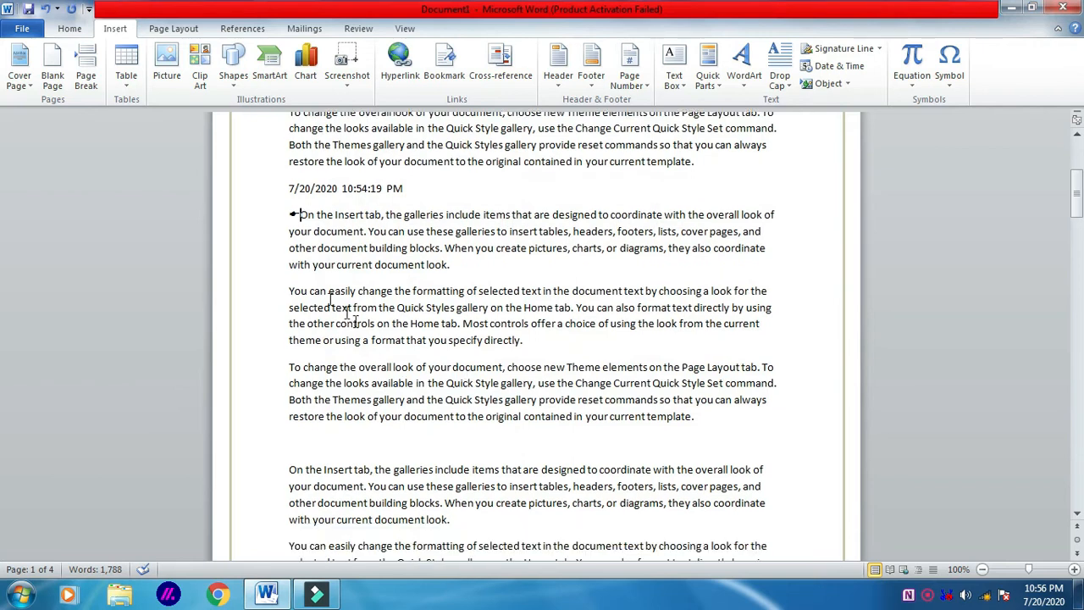
pyautogui.click(289, 290)
pyautogui.click(950, 66)
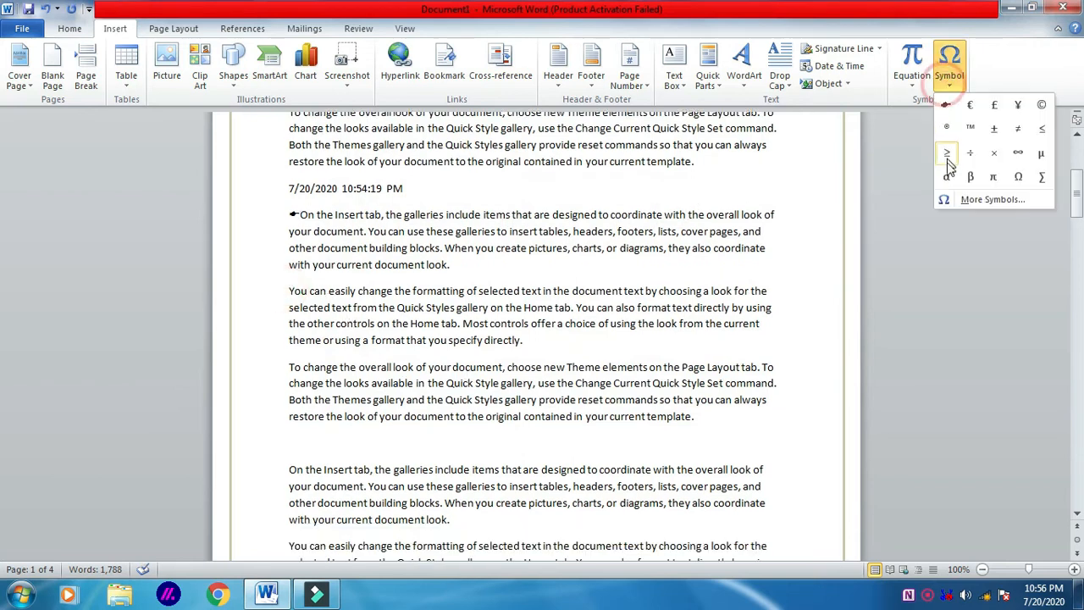
pyautogui.click(985, 199)
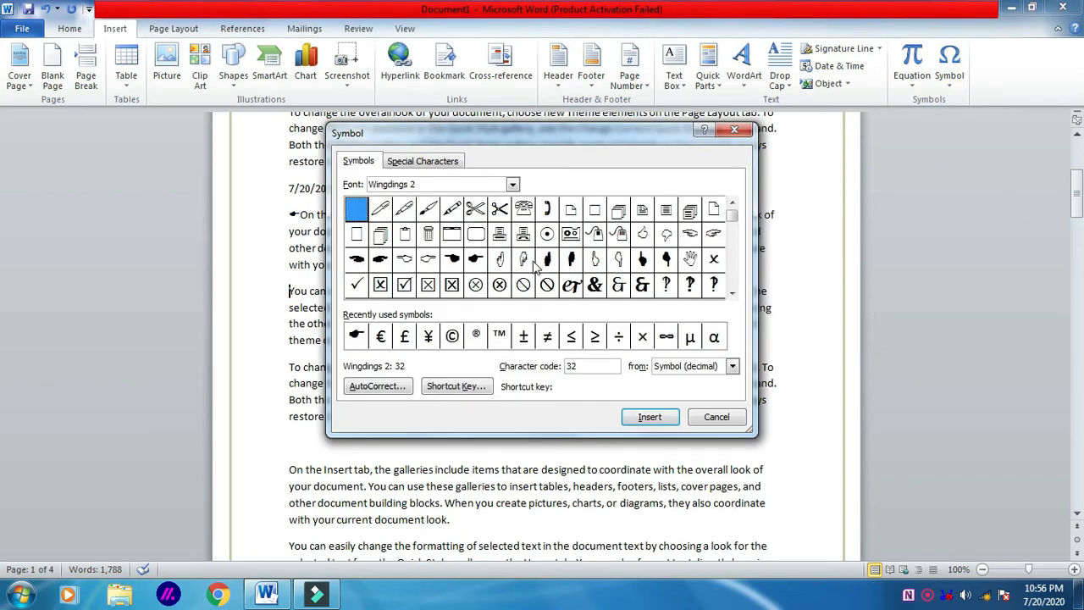
pyautogui.click(476, 259)
pyautogui.click(650, 417)
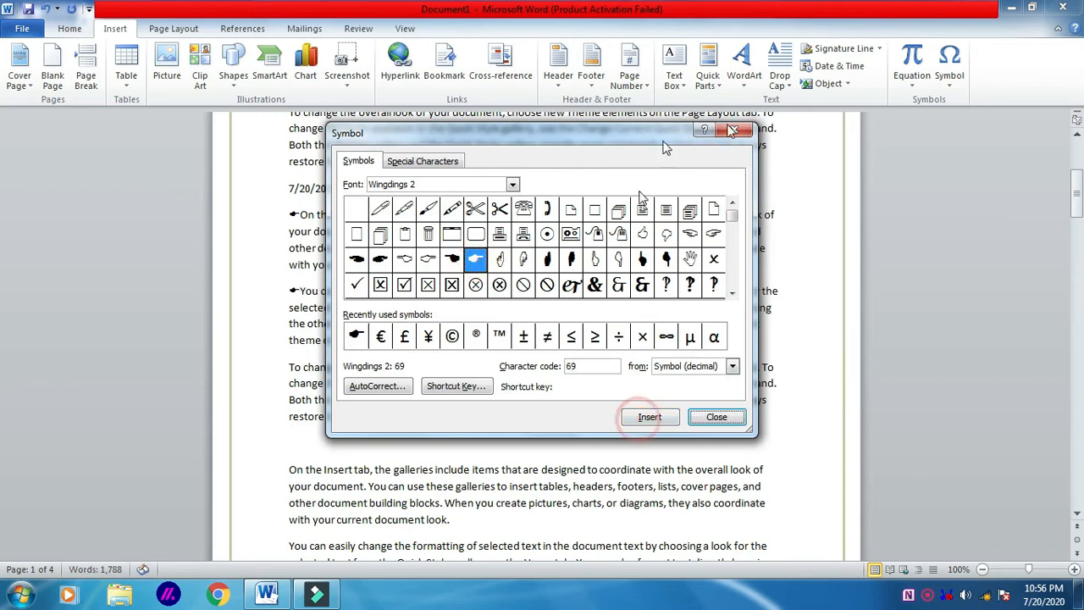
pyautogui.click(721, 419)
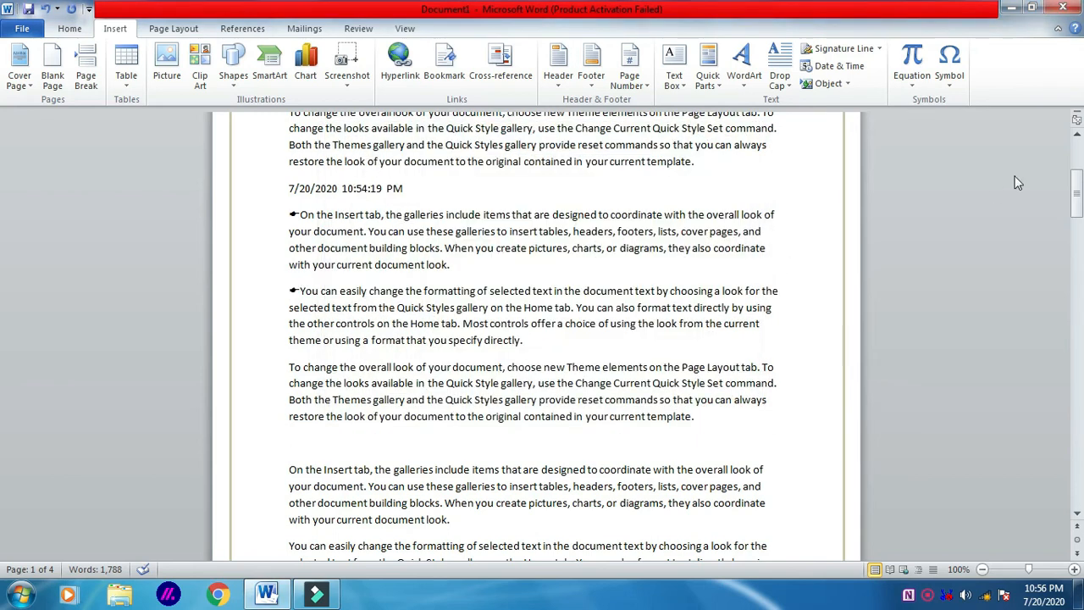
# Step: Place the insertion point at the start of the third paragraph below the date and time, beginning "To change the overall look"
pyautogui.click(957, 80)
pyautogui.click(836, 281)
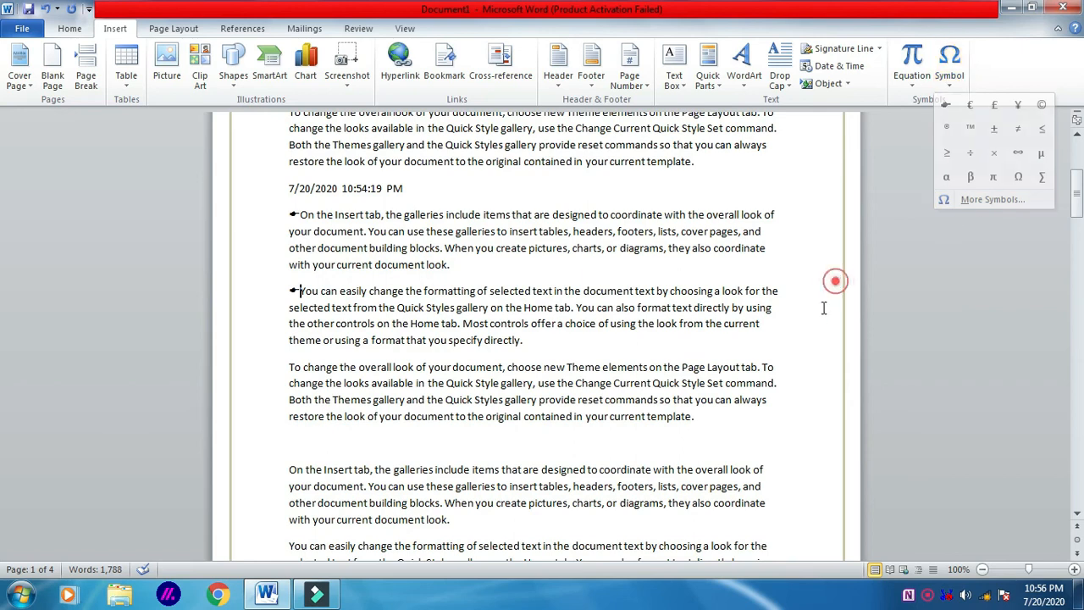
pyautogui.scroll(-1, 585, 345)
pyautogui.click(288, 330)
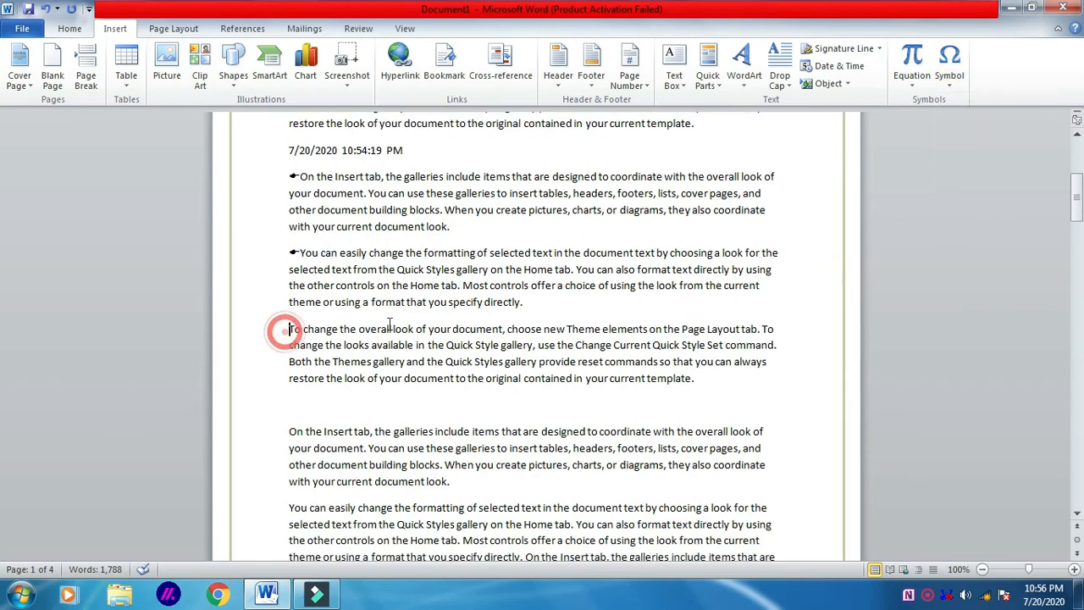
# Step: Assign the shortcut Ctrl+H to the Wingdings 2 pointing-hand symbol, character code 69, saving the change in Normal
pyautogui.click(949, 81)
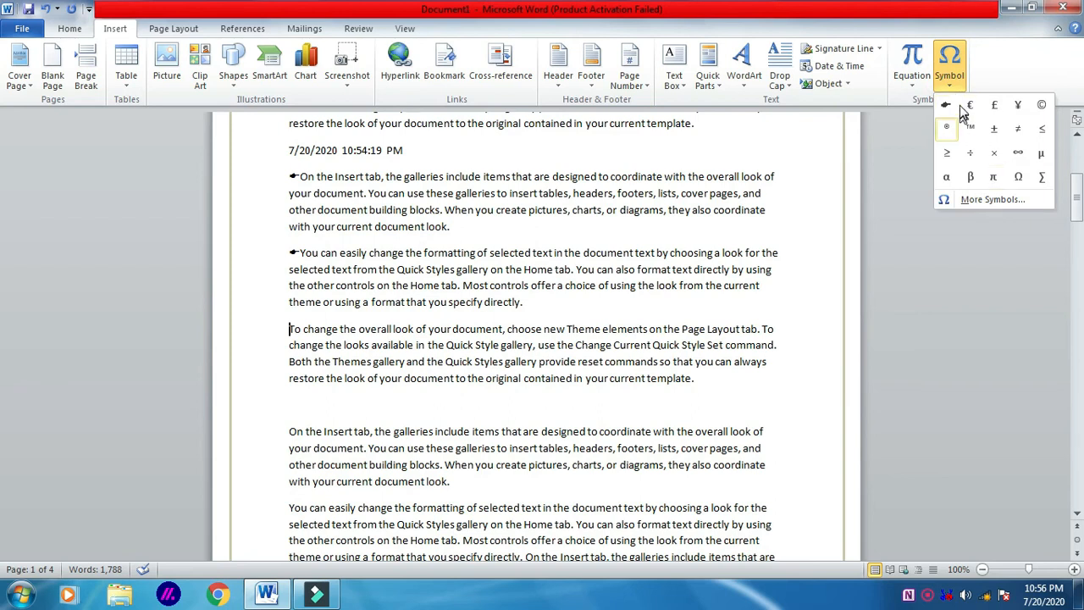
pyautogui.click(996, 200)
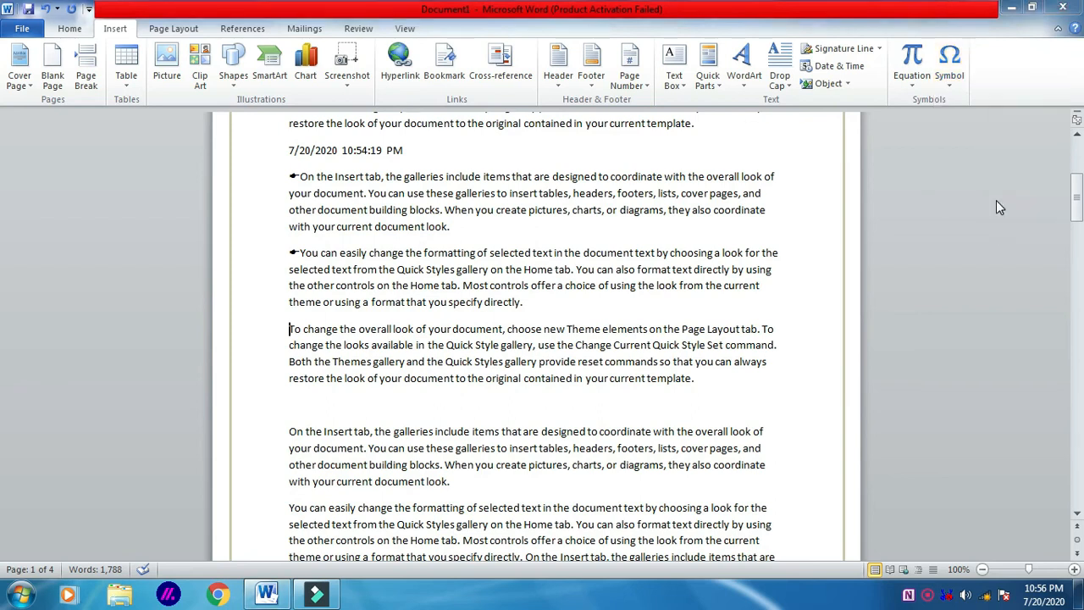
pyautogui.click(475, 261)
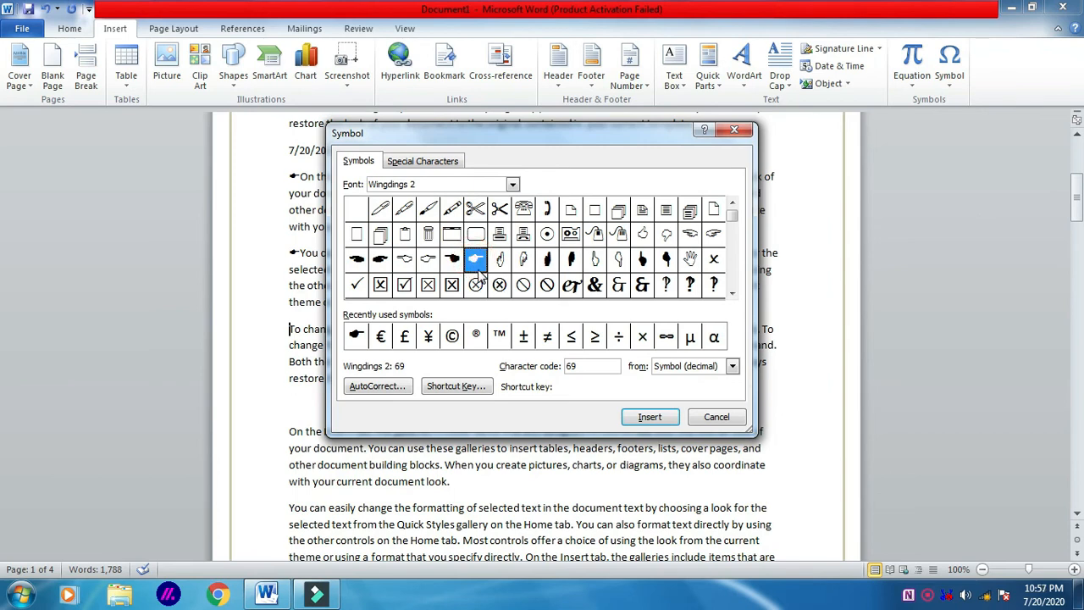
pyautogui.click(466, 389)
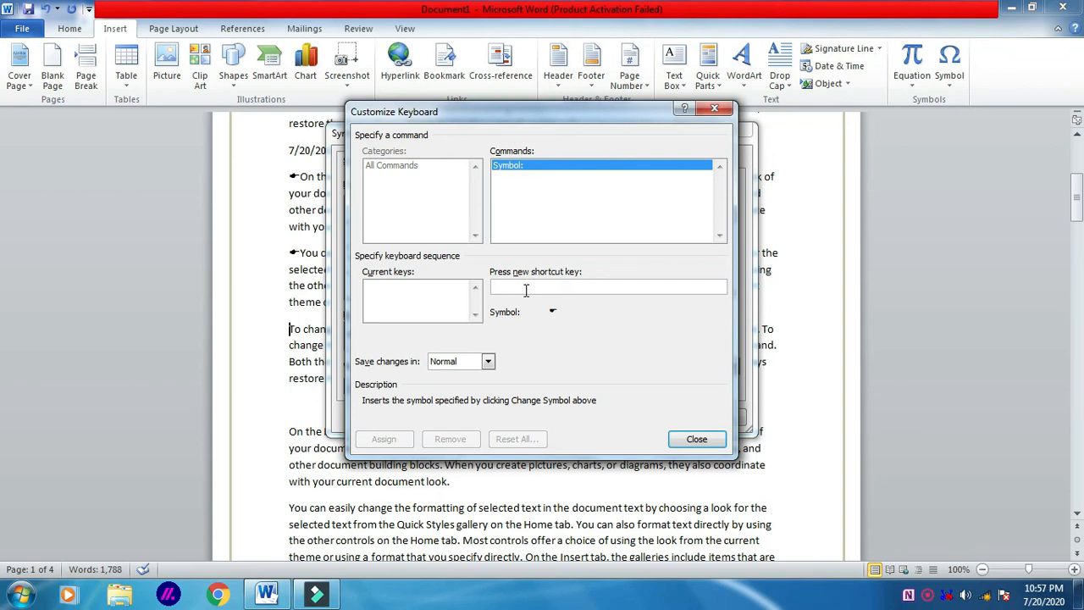
pyautogui.hotkey('ctrl', 'h')
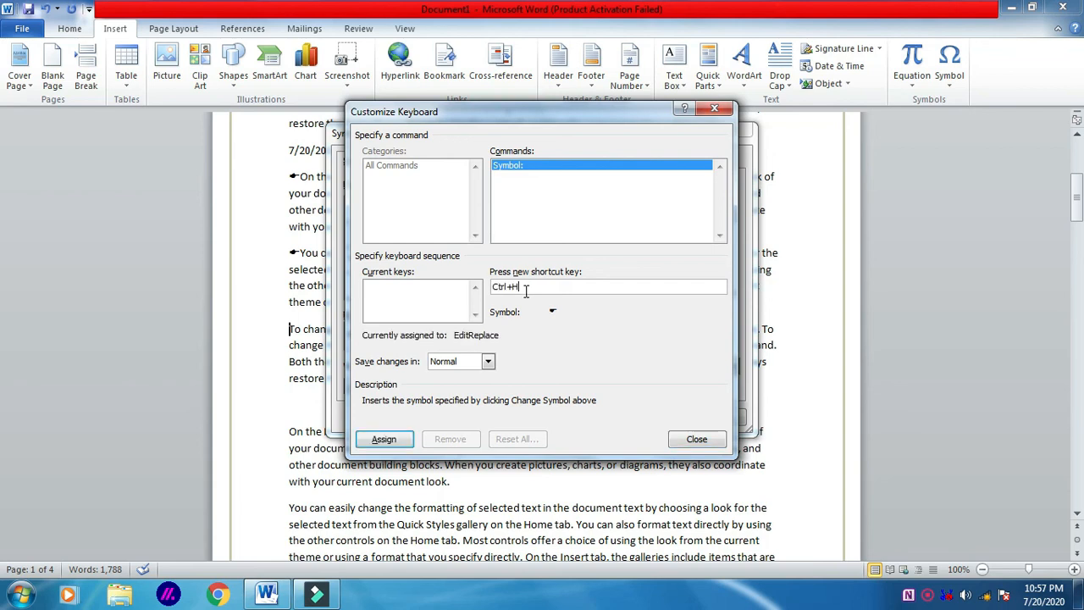
pyautogui.click(385, 438)
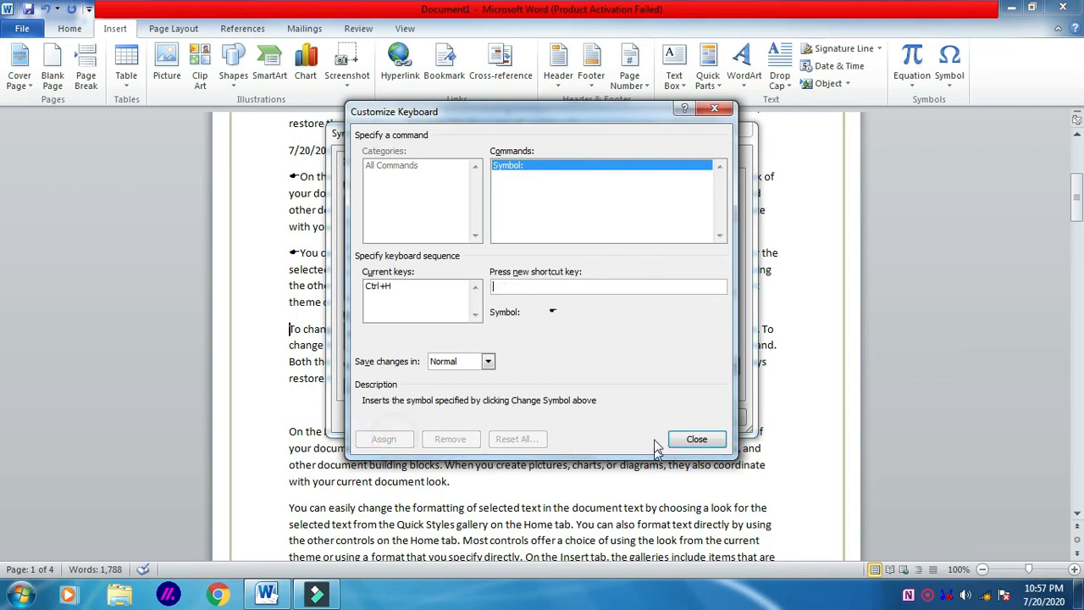
pyautogui.click(697, 439)
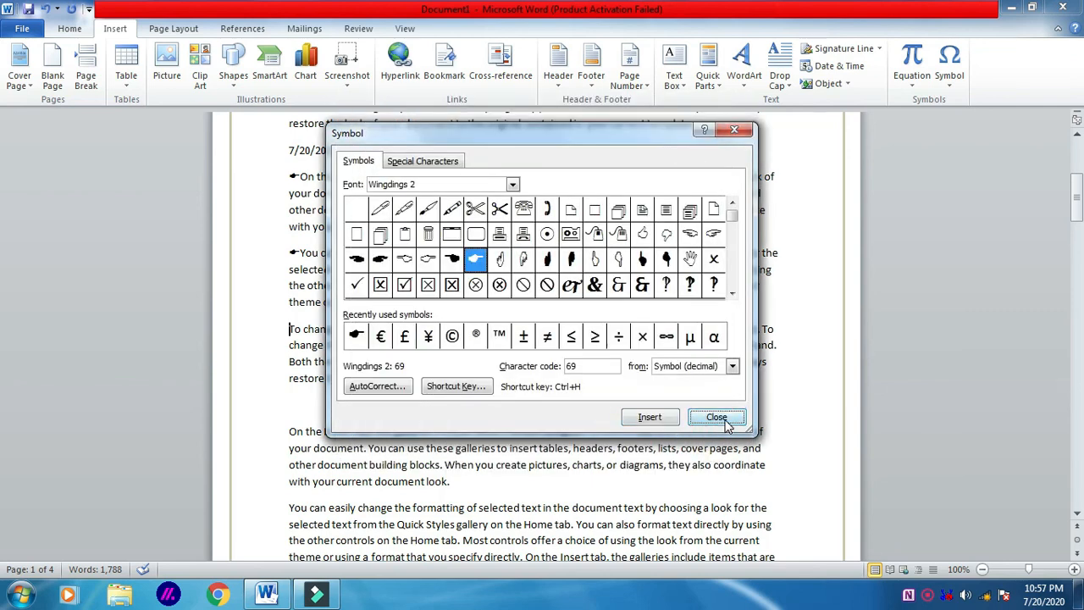
pyautogui.click(714, 417)
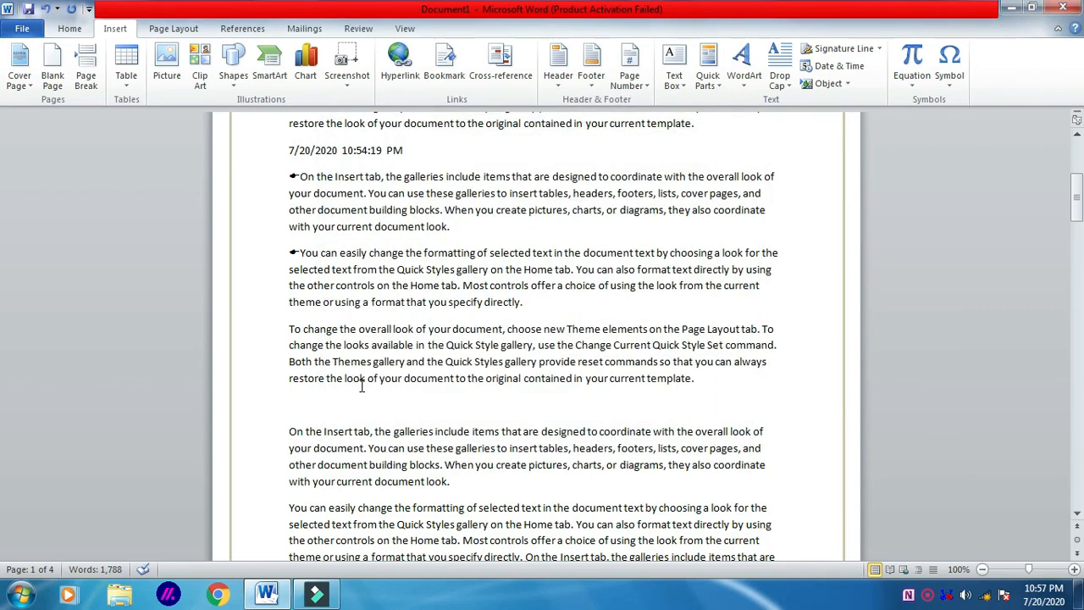
# Step: Use the symbol's assigned shortcut to insert the pointing hand at the start of the third paragraph and of the paragraph below the blank line
pyautogui.hotkey('ctrl', 'h')
pyautogui.scroll(-1, 362, 400)
pyautogui.click(290, 393)
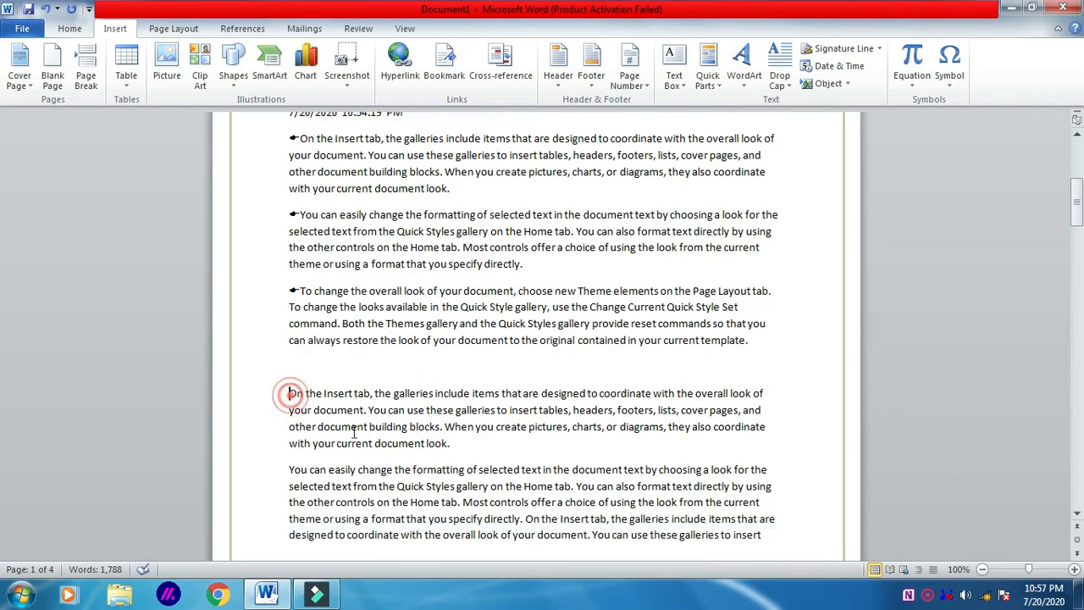
pyautogui.hotkey('ctrl', 'h')
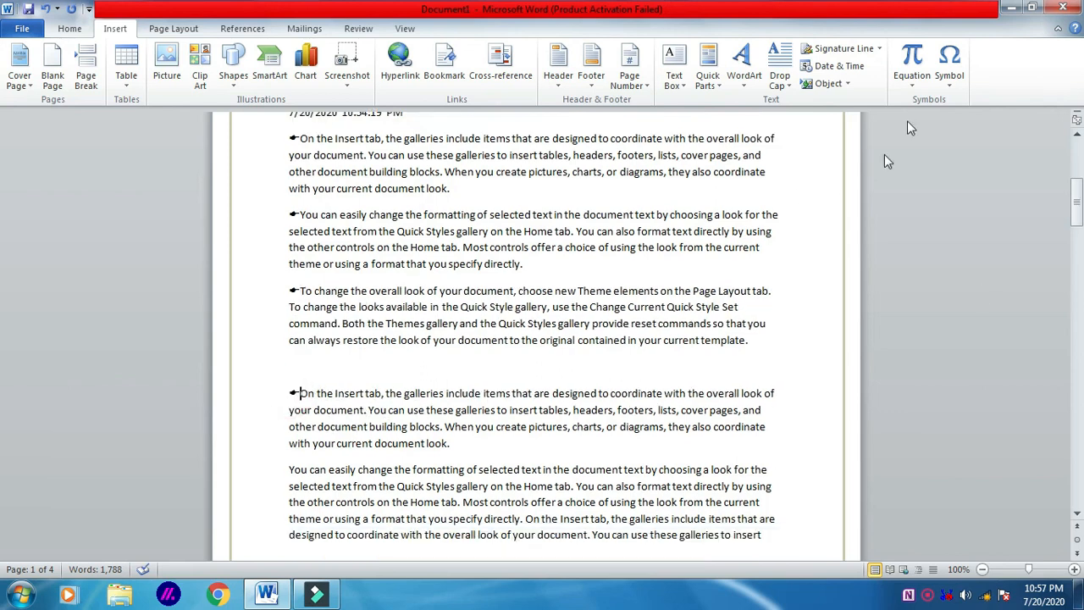